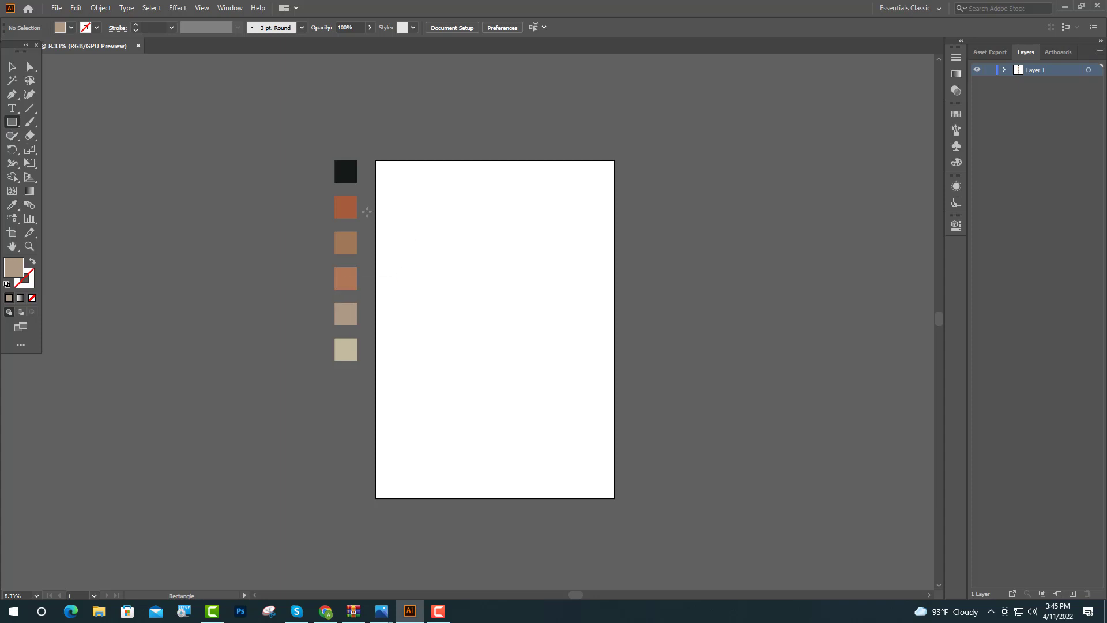
# Draw a 3508 x 4961 px tan rectangle with no stroke covering the whole artboard
pyautogui.moveTo(375, 160)
pyautogui.mouseDown()
pyautogui.moveTo(501, 296)
pyautogui.moveTo(603, 452)
pyautogui.moveTo(616, 498)
pyautogui.mouseUp()
pyautogui.click(12, 67)
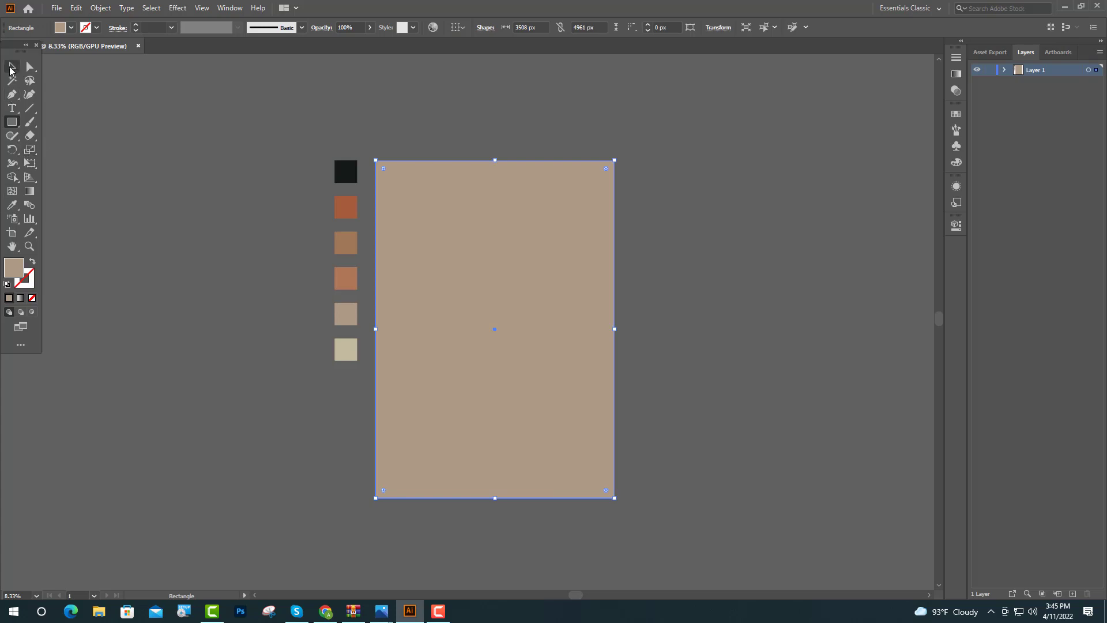
pyautogui.click(722, 214)
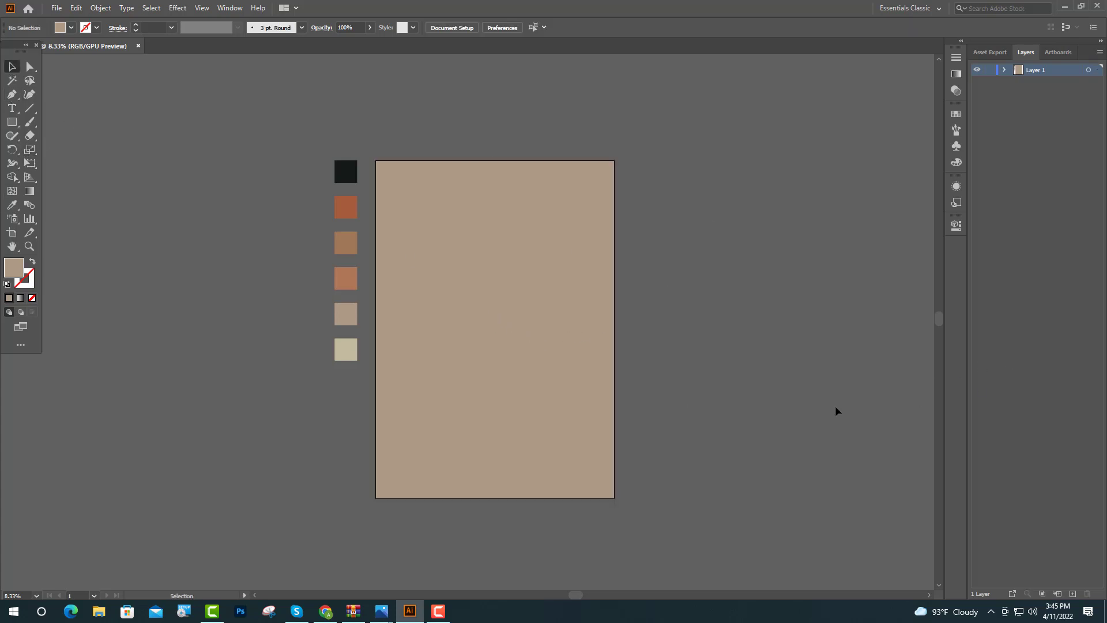
pyautogui.scroll(2, 676, 290)
pyautogui.scroll(-2, 671, 282)
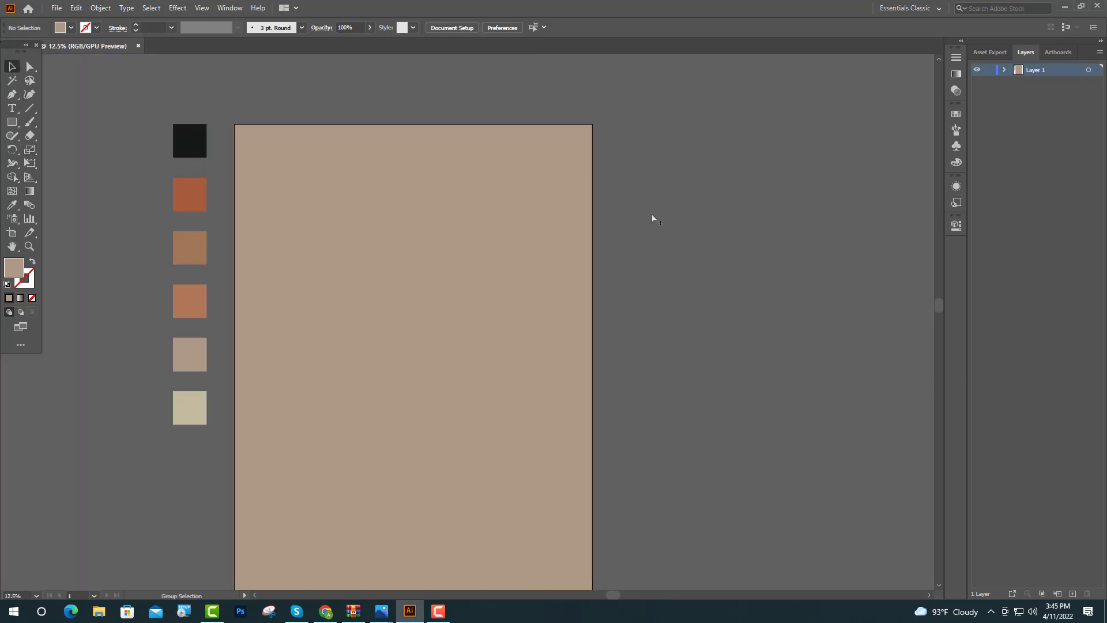
# Sample the near-black swatch and draw a rectangle about 3397 x 4845 px over the tan background
pyautogui.click(12, 205)
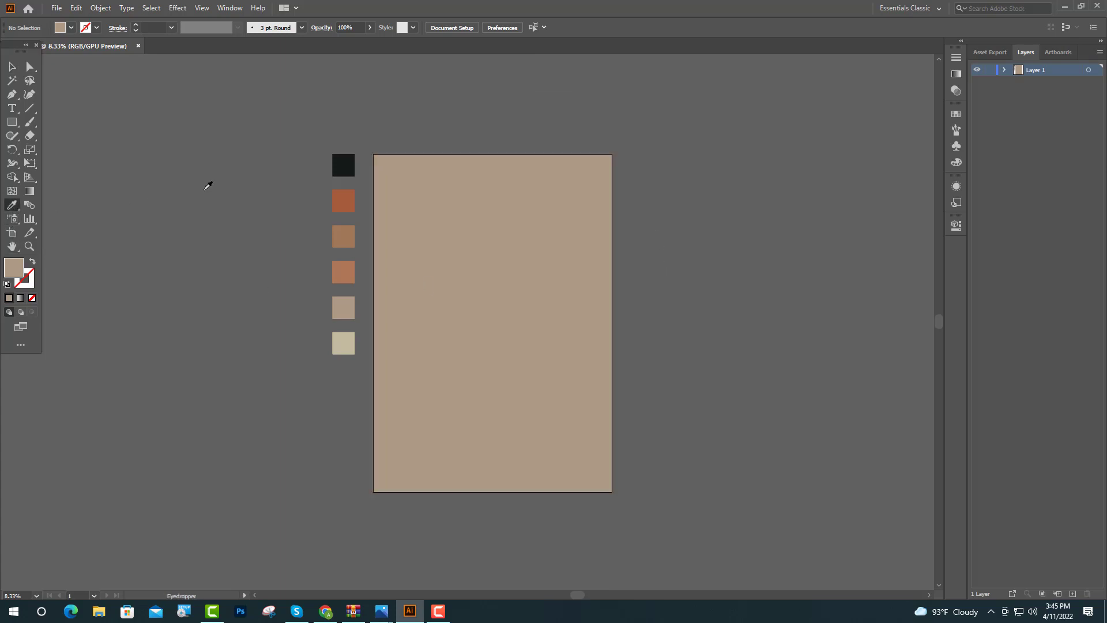
pyautogui.click(344, 166)
pyautogui.click(16, 125)
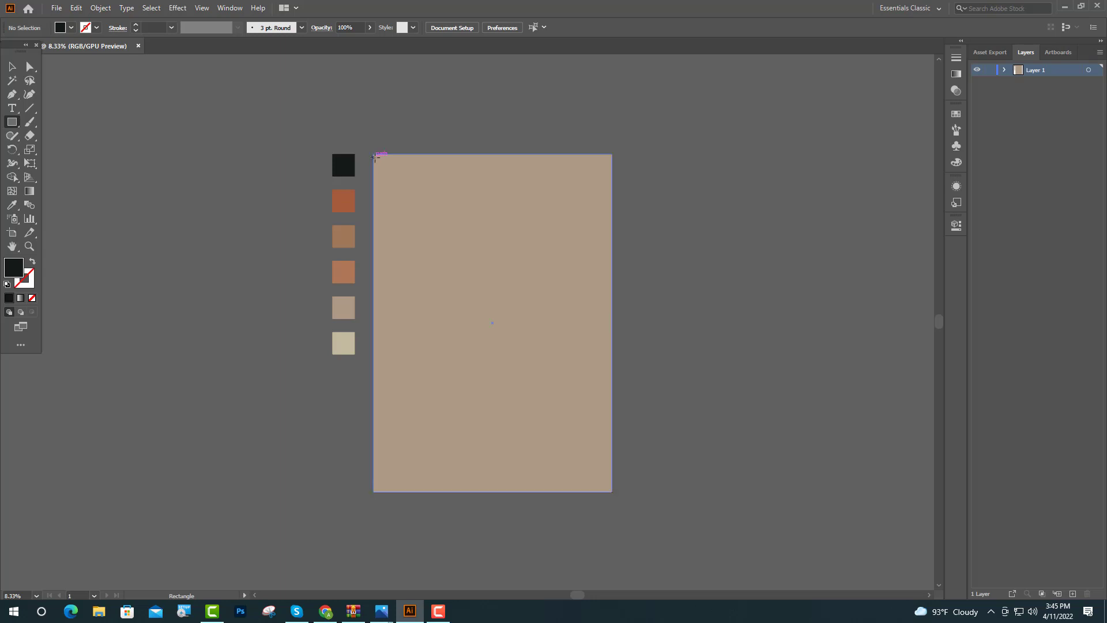
pyautogui.moveTo(375, 157); pyautogui.dragTo(604, 488)
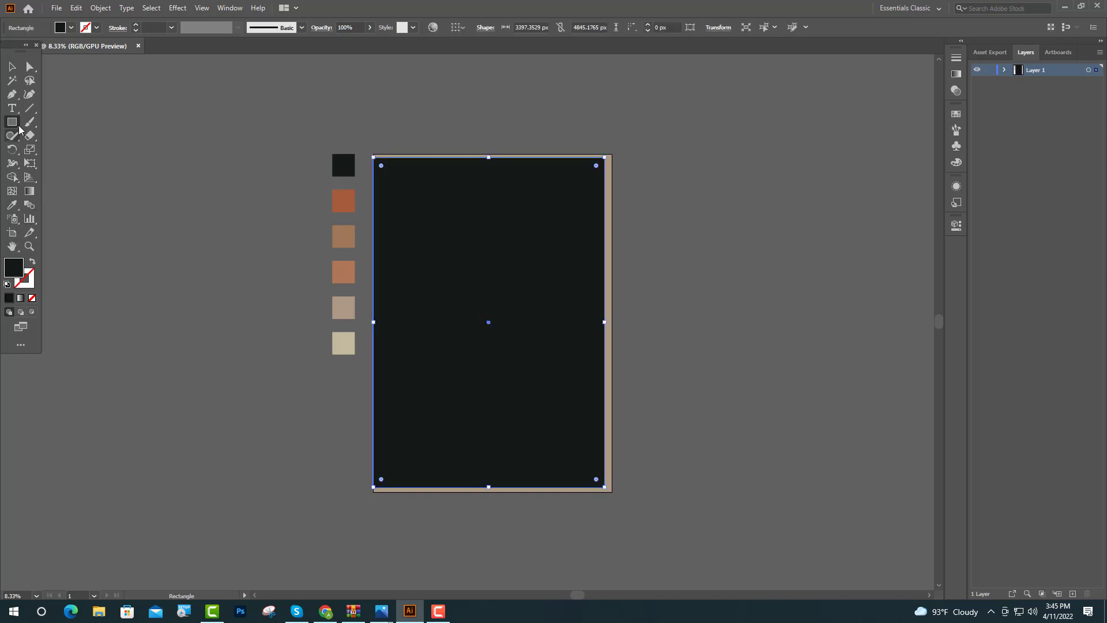
pyautogui.click(12, 66)
pyautogui.click(596, 75)
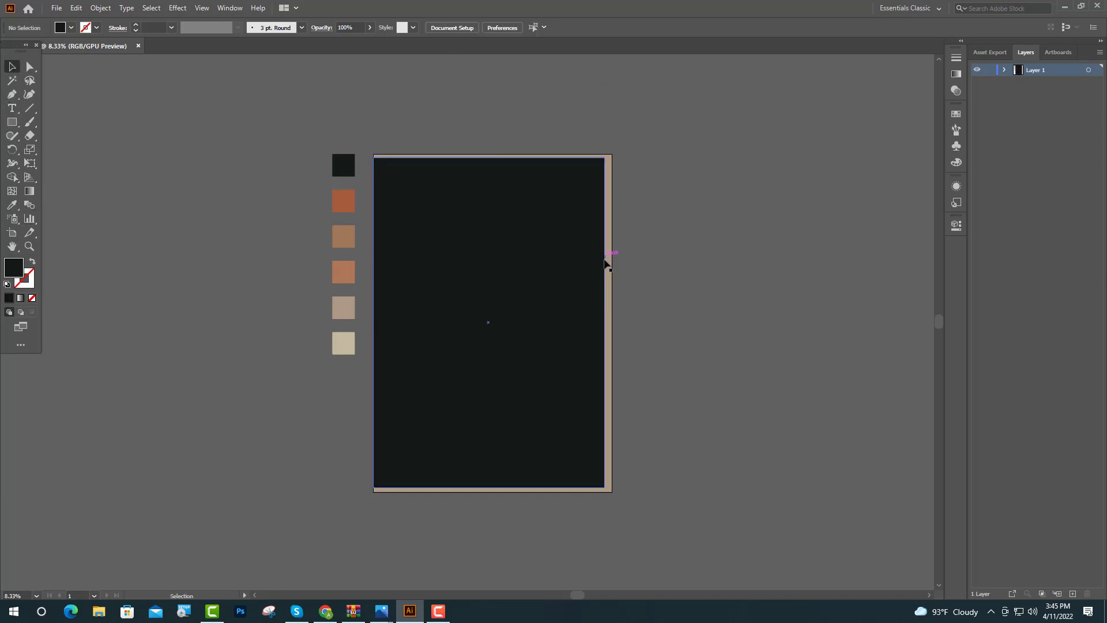
# Align the tan and near-black rectangles on each other's centres, horizontally and vertically
pyautogui.click(606, 268)
pyautogui.click(616, 265)
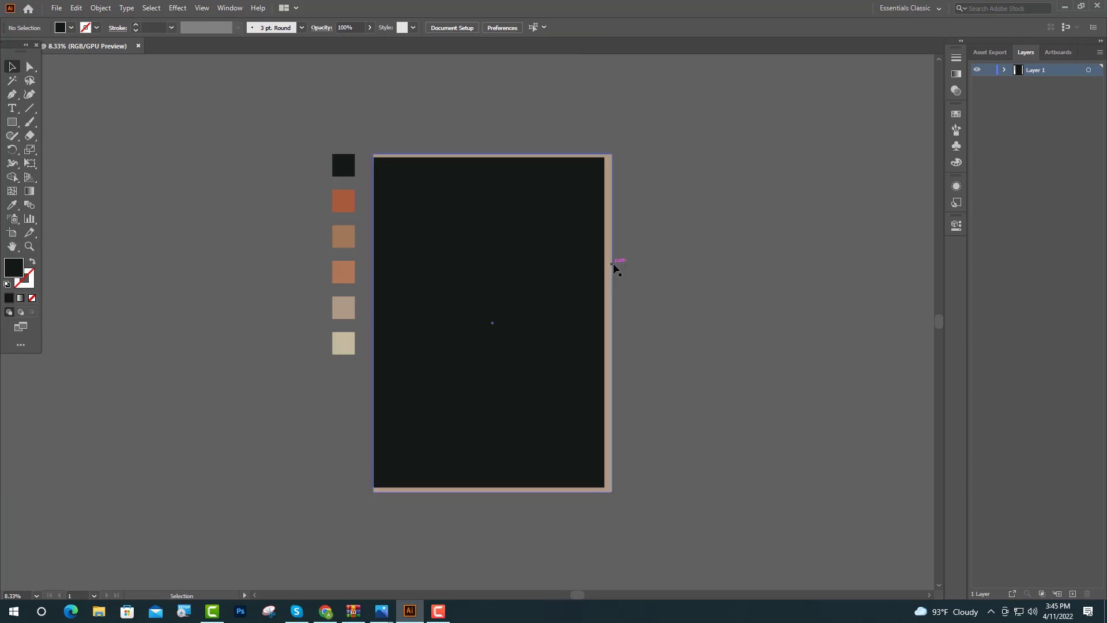
pyautogui.click(611, 265)
pyautogui.keyDown('shift'); pyautogui.click(486, 271); pyautogui.keyUp('shift')
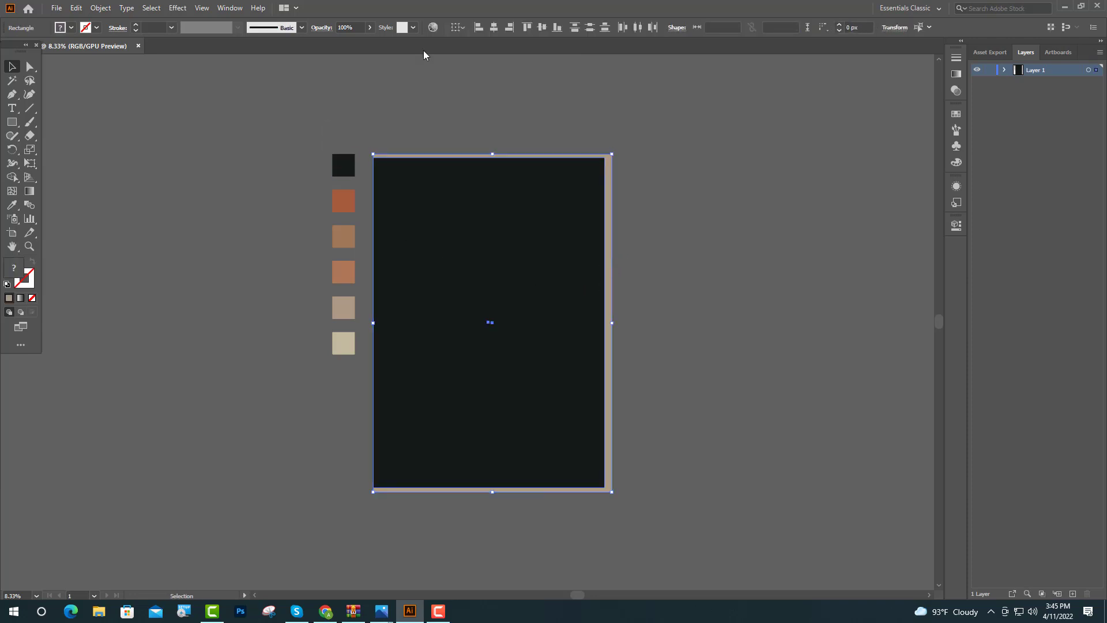
pyautogui.click(494, 27)
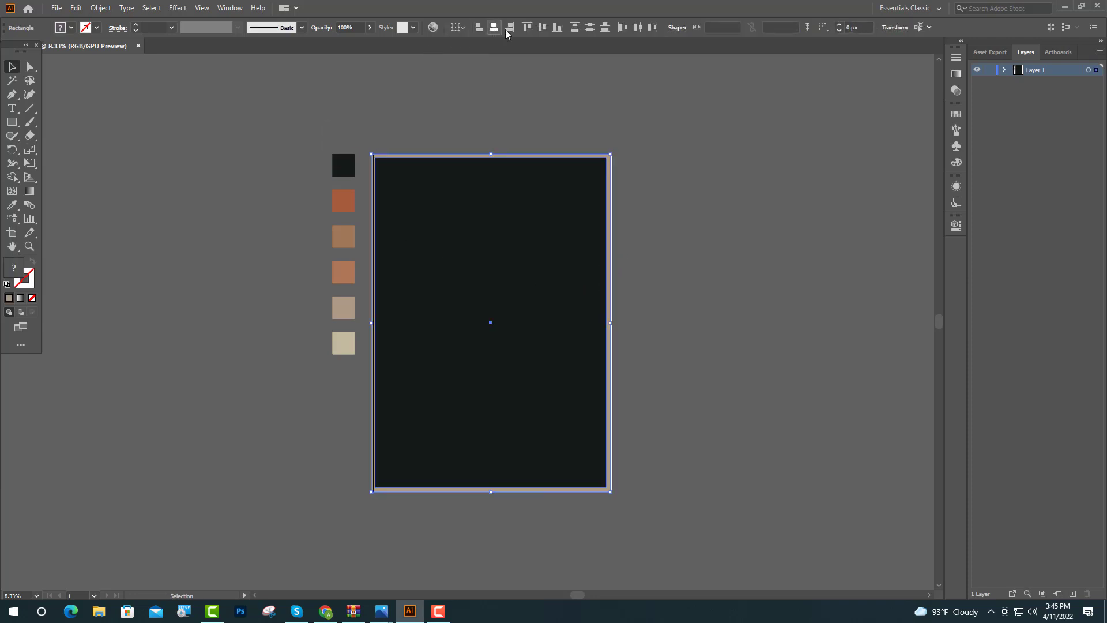
pyautogui.click(543, 27)
# Move the two centred rectangles together so that the tan one fits the artboard edges
pyautogui.scroll(6, 632, 168)
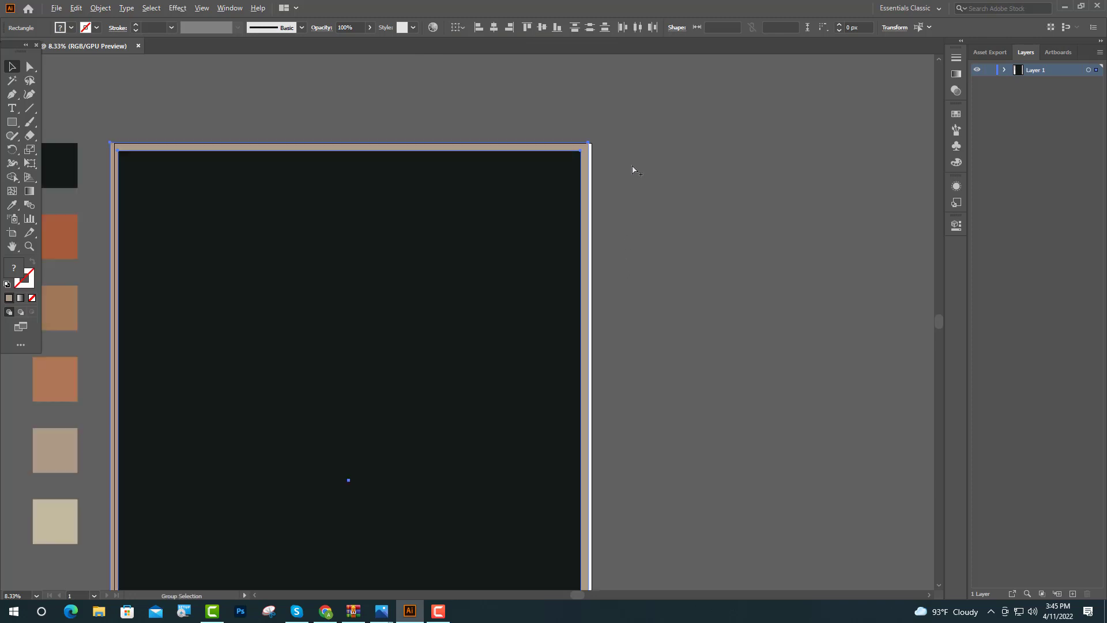
pyautogui.moveTo(448, 198); pyautogui.dragTo(461, 201)
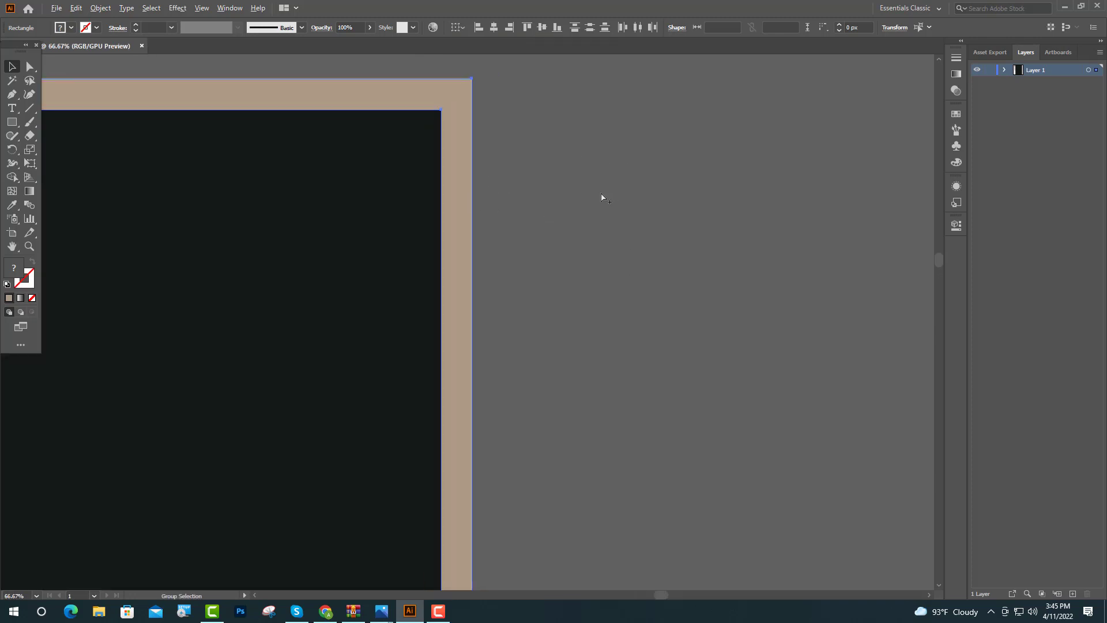
pyautogui.scroll(-7, 602, 197)
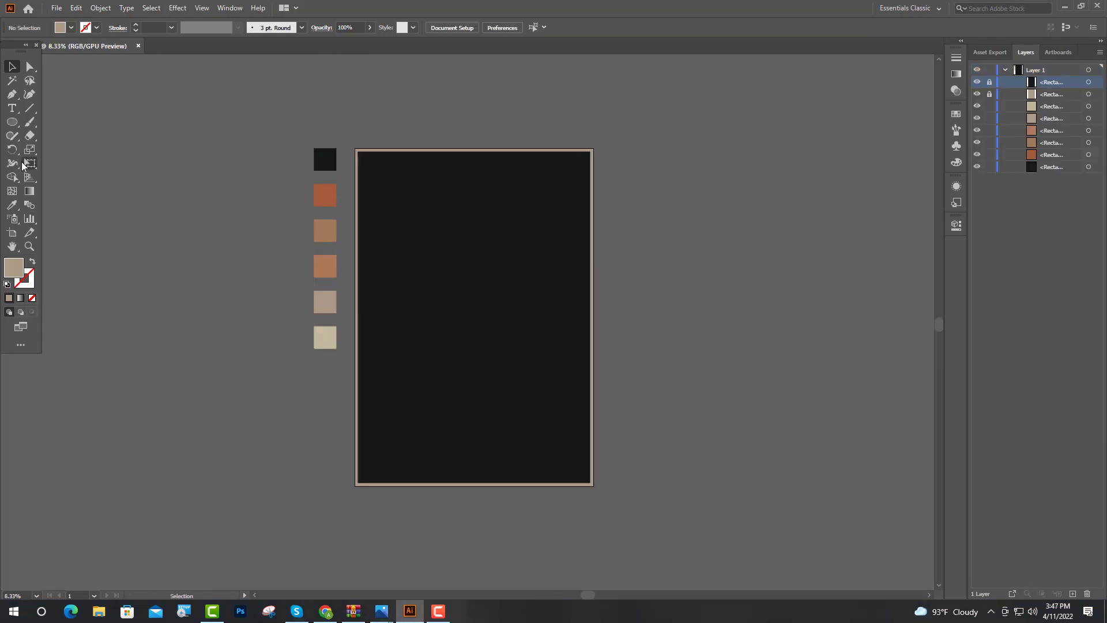
# Paint a closed, rough circle outline about 525 x 577 px with the Paintbrush near the dark rectangle's upper-left corner
pyautogui.click(26, 123)
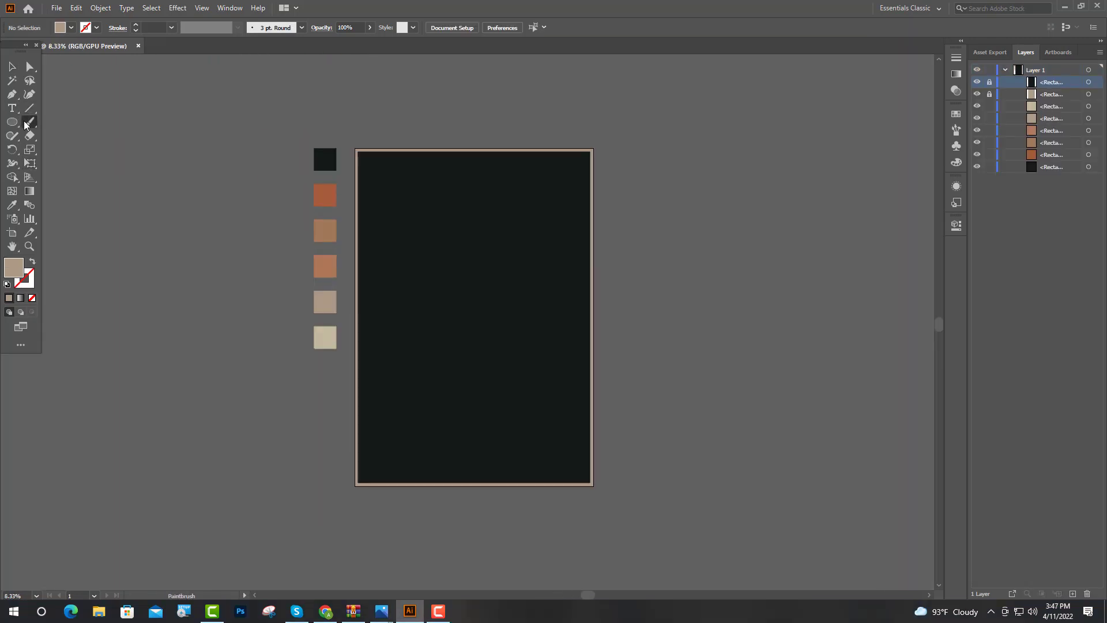
pyautogui.scroll(3, 445, 235)
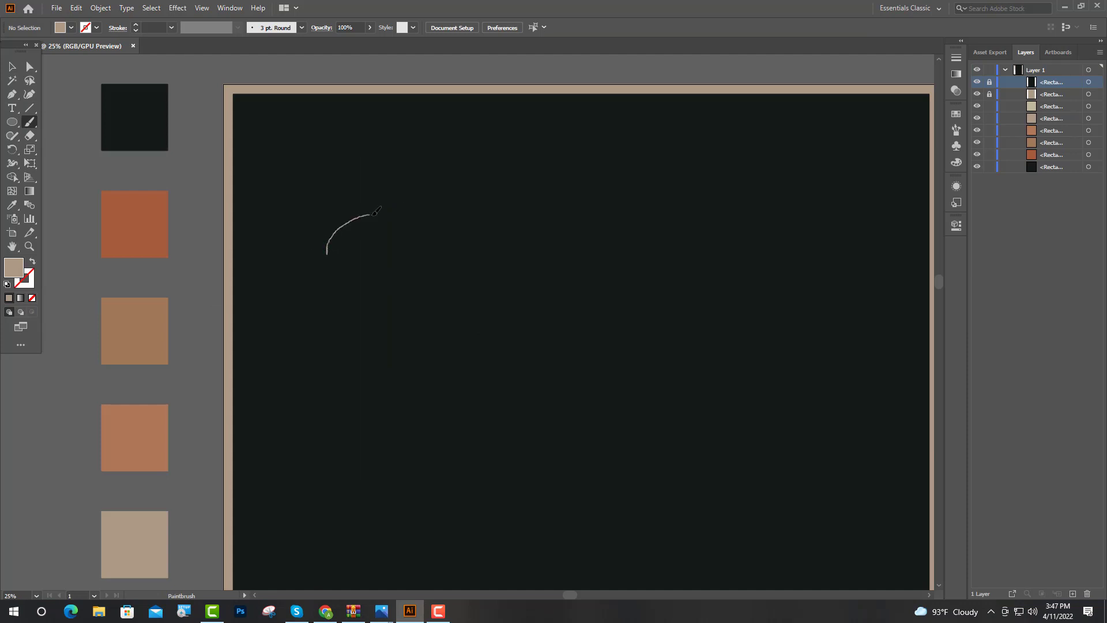
pyautogui.moveTo(404, 218); pyautogui.dragTo(429, 293)
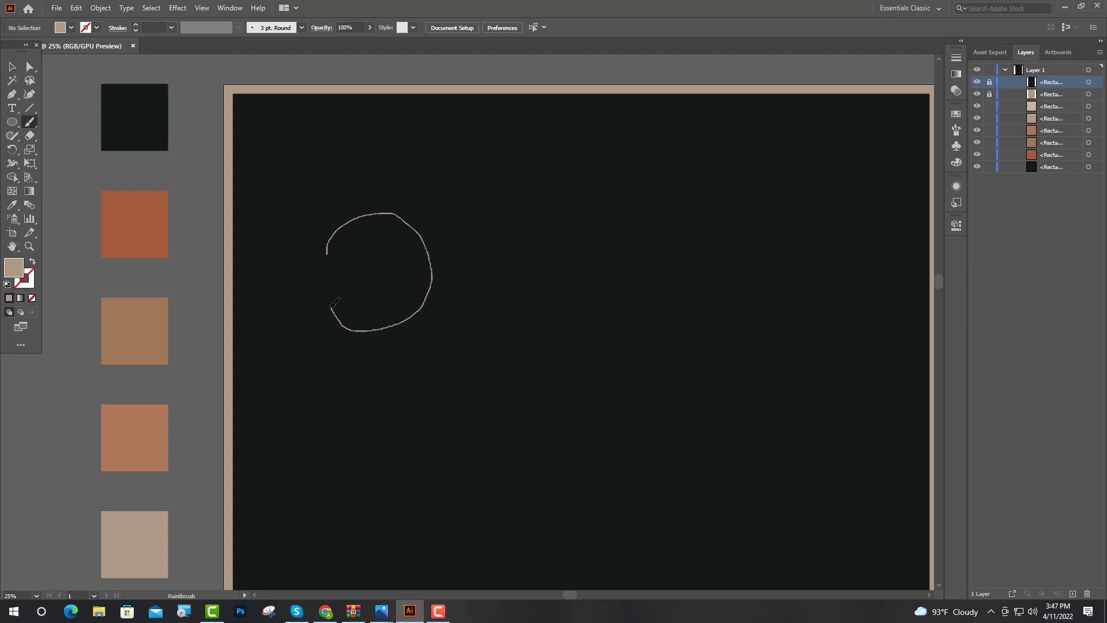
pyautogui.moveTo(329, 264); pyautogui.dragTo(327, 253)
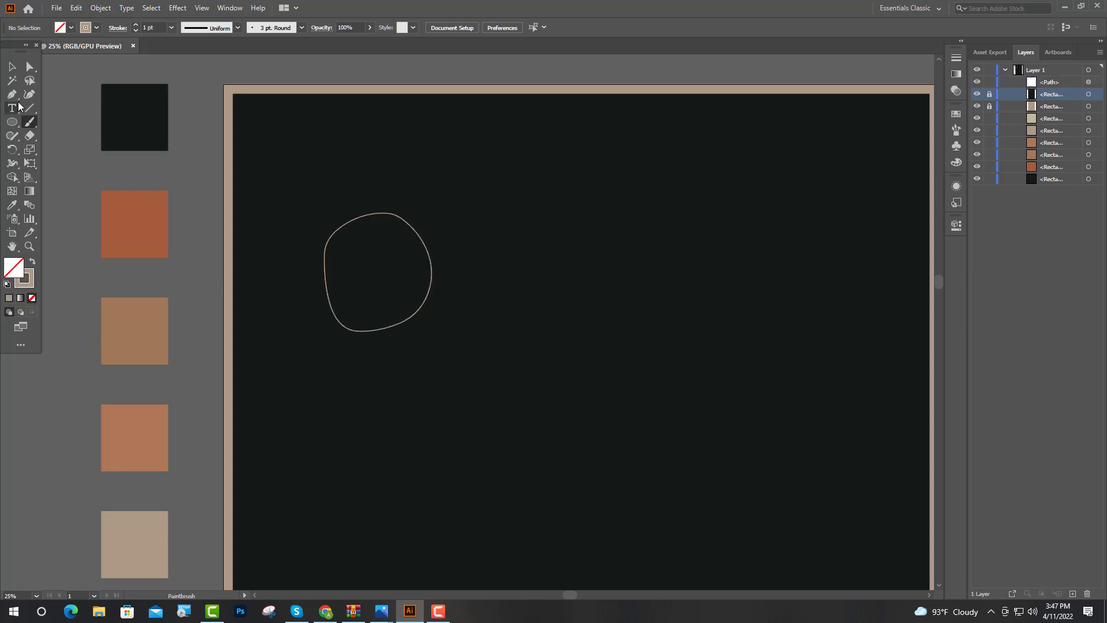
pyautogui.click(11, 66)
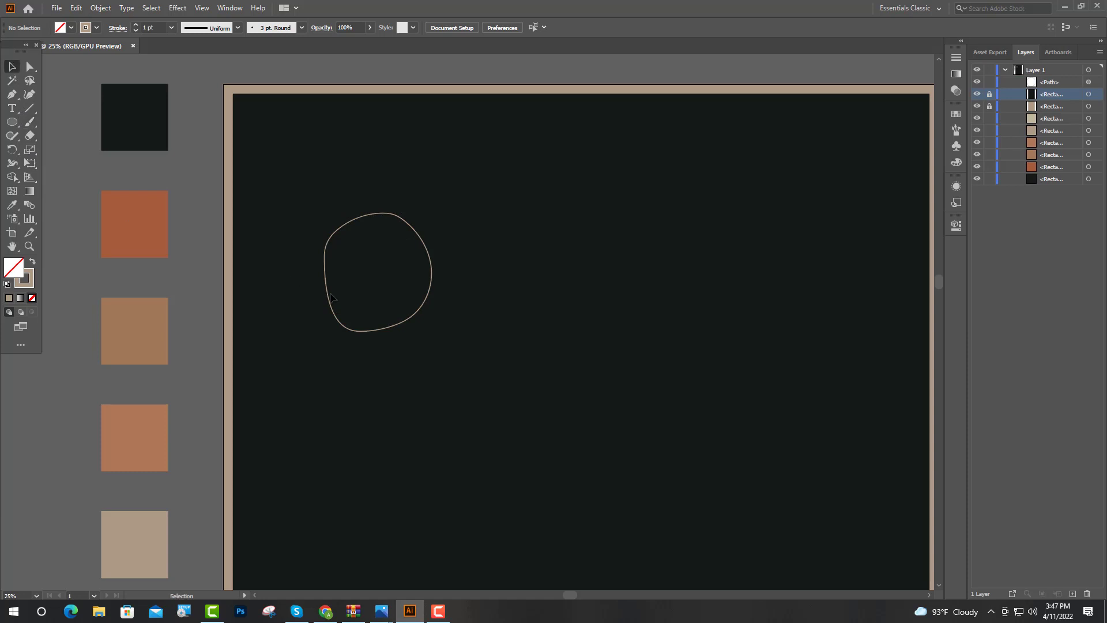
# Reshape the lower-left curve of the painted circle by moving its anchor points with Direct Selection
pyautogui.click(361, 333)
pyautogui.press('a')
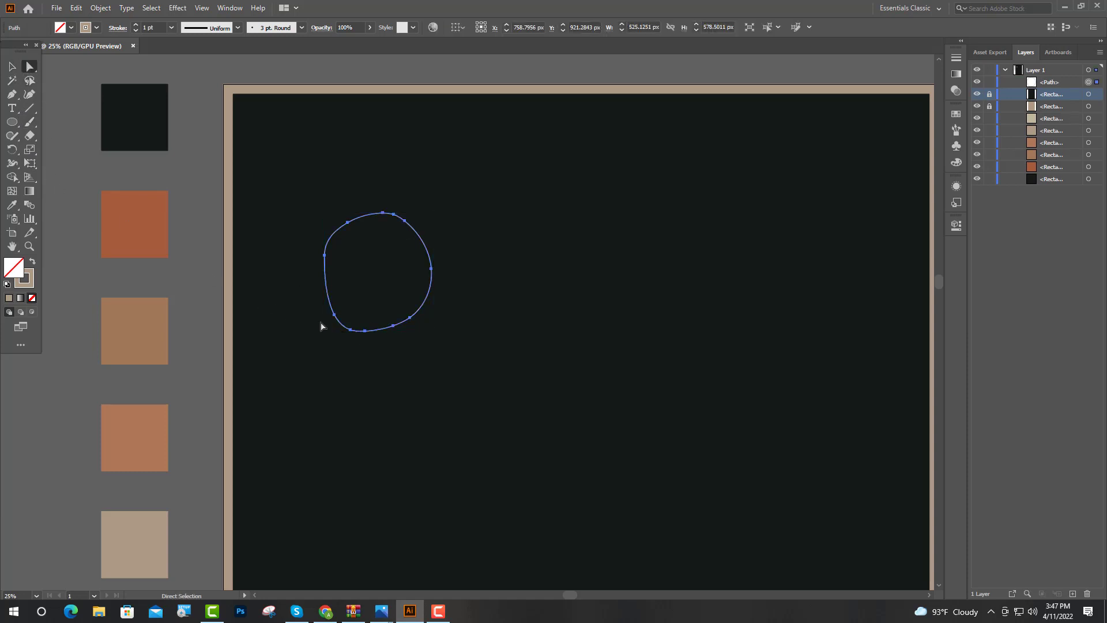
pyautogui.moveTo(349, 332)
pyautogui.mouseDown()
pyautogui.moveTo(349, 322)
pyautogui.moveTo(379, 353)
pyautogui.mouseUp()
# Even out the circle's outline all around with the Smooth tool into a clean oval of about 513 x 570 px
pyautogui.click(12, 135)
pyautogui.click(63, 167)
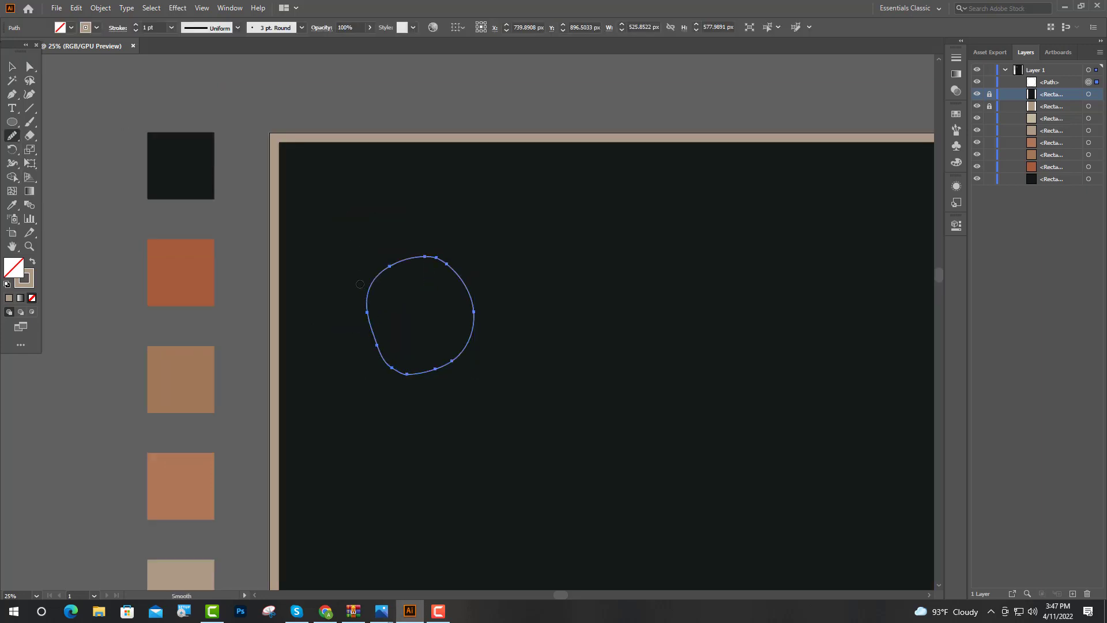
pyautogui.moveTo(473, 293); pyautogui.dragTo(458, 341)
pyautogui.moveTo(396, 366)
pyautogui.mouseDown()
pyautogui.moveTo(363, 299)
pyautogui.moveTo(403, 372)
pyautogui.moveTo(473, 362)
pyautogui.moveTo(482, 321)
pyautogui.moveTo(460, 344)
pyautogui.moveTo(472, 271)
pyautogui.mouseUp()
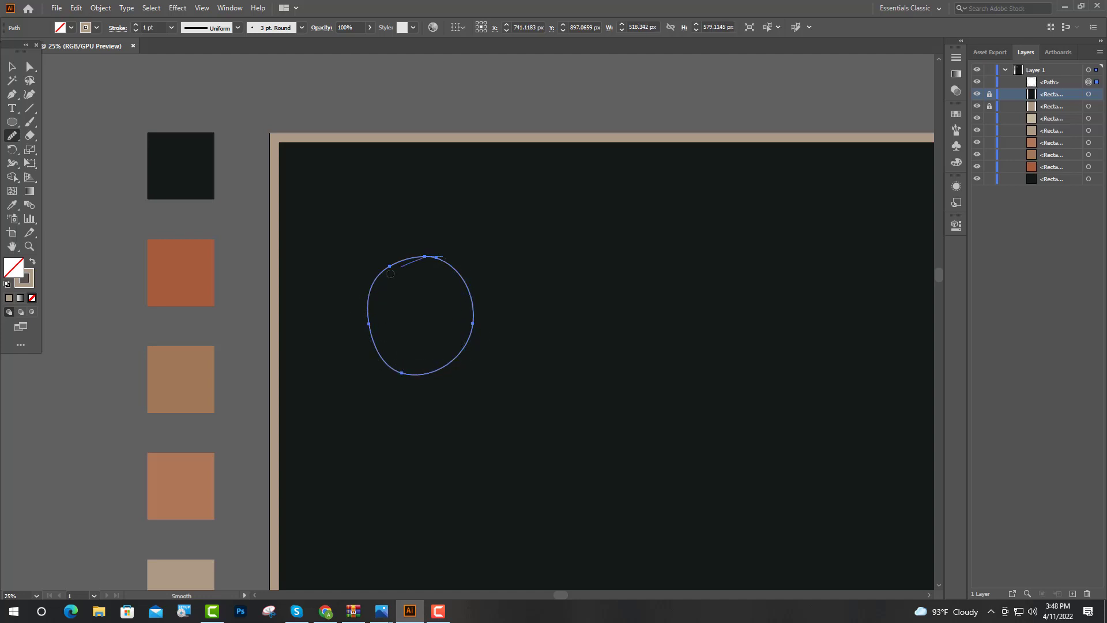
pyautogui.moveTo(391, 274)
pyautogui.mouseDown()
pyautogui.moveTo(356, 300)
pyautogui.moveTo(386, 364)
pyautogui.mouseUp()
pyautogui.moveTo(421, 258); pyautogui.dragTo(451, 257)
pyautogui.moveTo(367, 318); pyautogui.dragTo(369, 326)
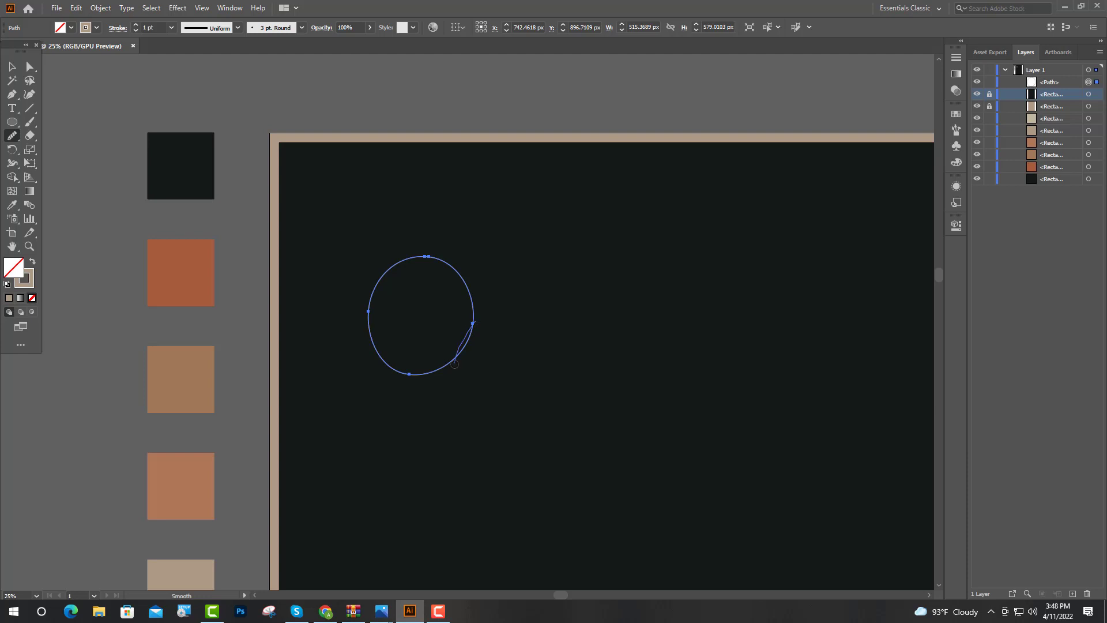
pyautogui.moveTo(454, 364); pyautogui.dragTo(452, 366)
pyautogui.moveTo(380, 341); pyautogui.dragTo(375, 277)
pyautogui.moveTo(455, 271)
pyautogui.mouseDown()
pyautogui.moveTo(420, 256)
pyautogui.moveTo(442, 266)
pyautogui.mouseUp()
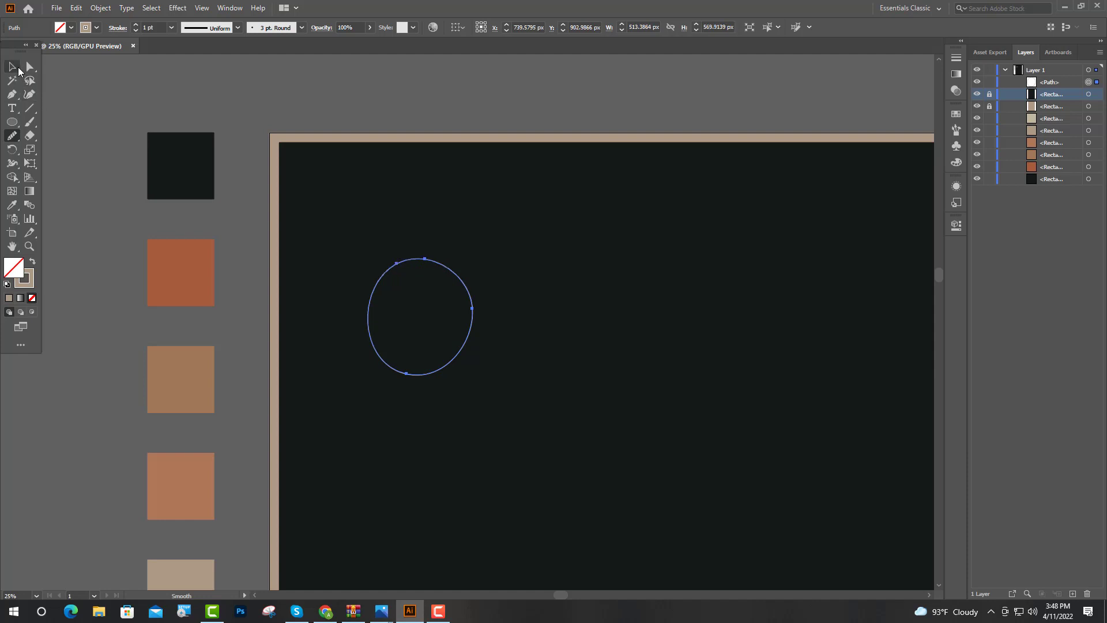
# Swap the oval's fill and stroke so that it has a solid tan fill and no outline
pyautogui.click(12, 66)
pyautogui.click(417, 395)
pyautogui.click(433, 376)
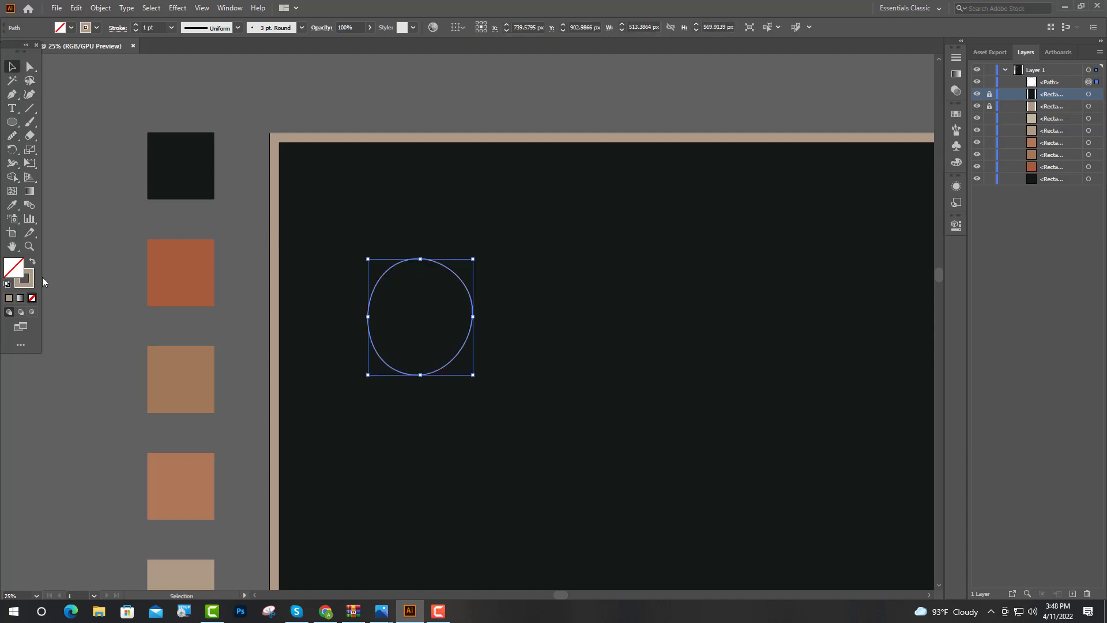
pyautogui.click(31, 261)
pyautogui.click(181, 358)
pyautogui.scroll(-4, 175, 353)
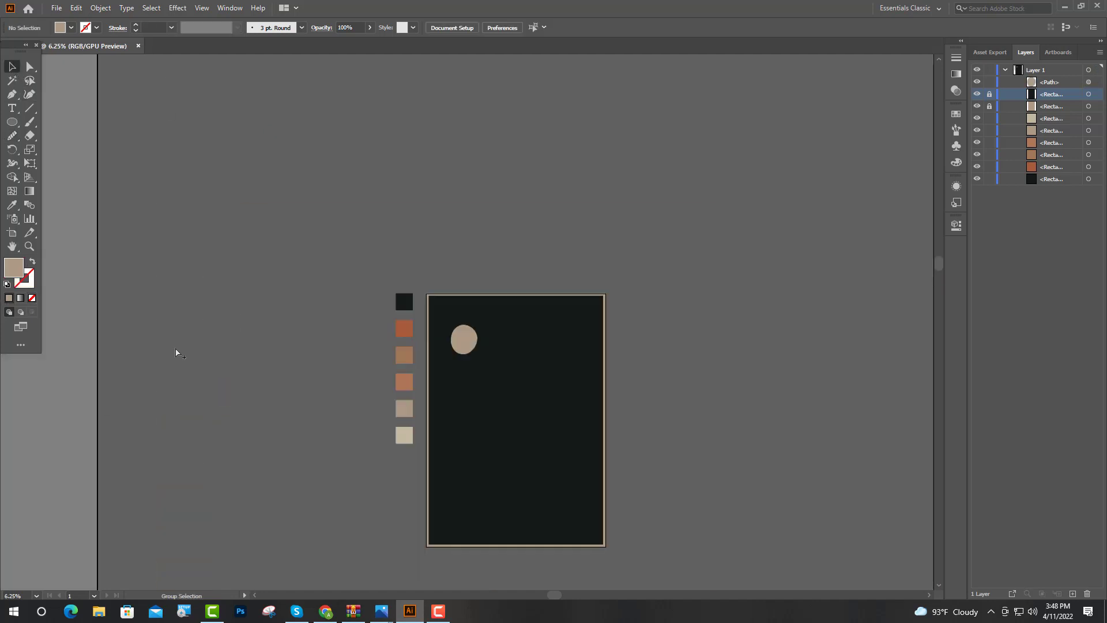
# Move the tan oval to the right by about 138 px and rotate it to a diagonal tilt
pyautogui.scroll(4, 468, 375)
pyautogui.moveTo(458, 317); pyautogui.dragTo(543, 303)
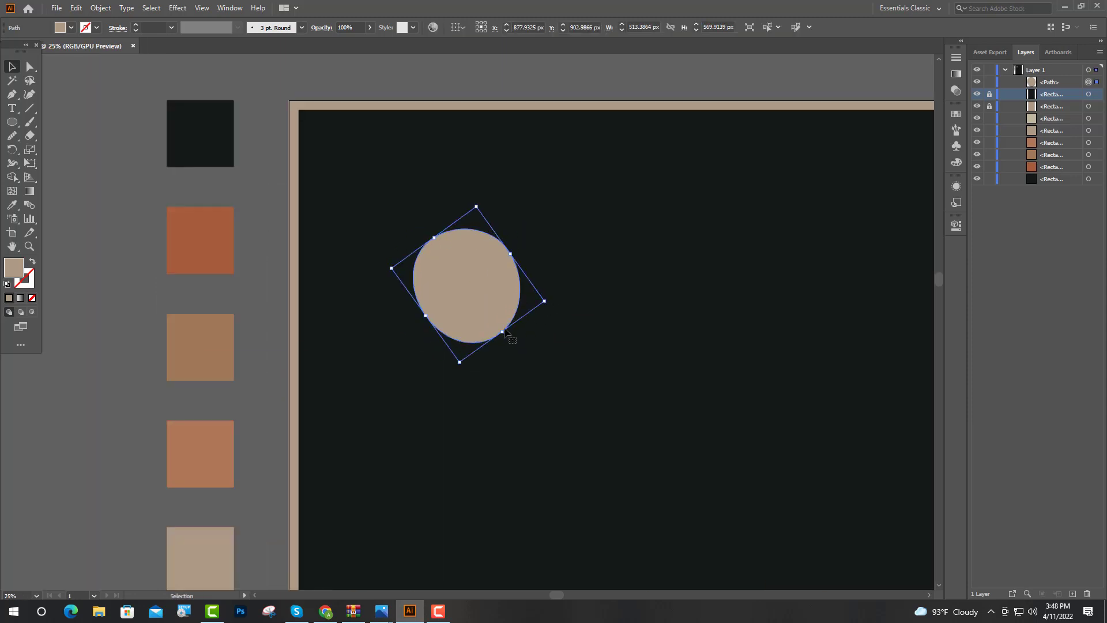
pyautogui.click(281, 407)
pyautogui.scroll(-2, 353, 420)
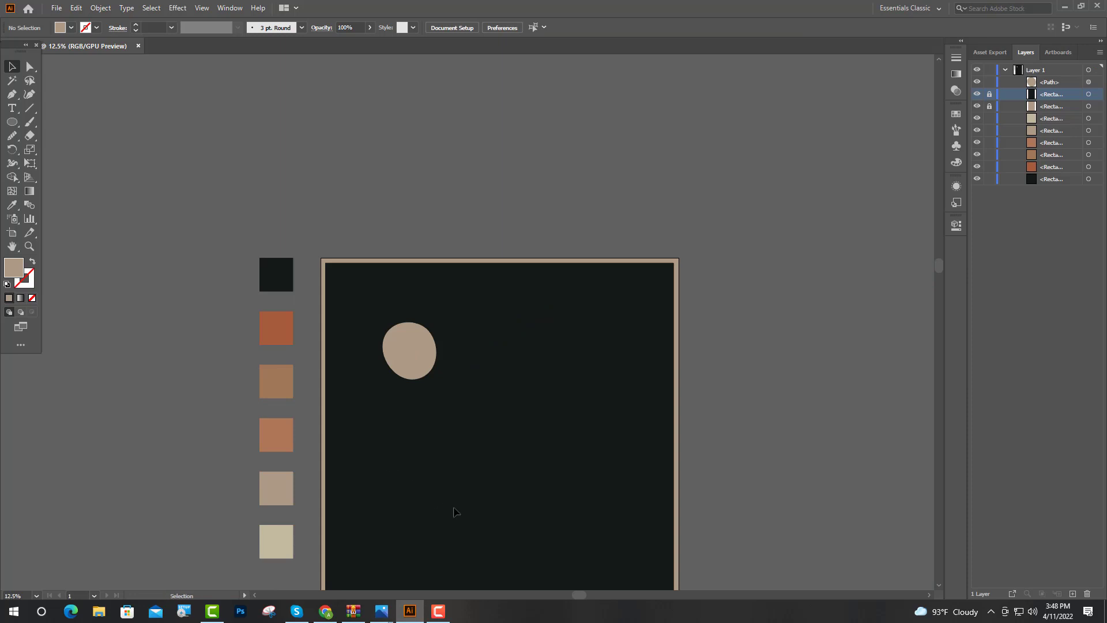
pyautogui.scroll(-2, 455, 425)
pyautogui.scroll(-2, 425, 351)
pyautogui.scroll(3, 430, 358)
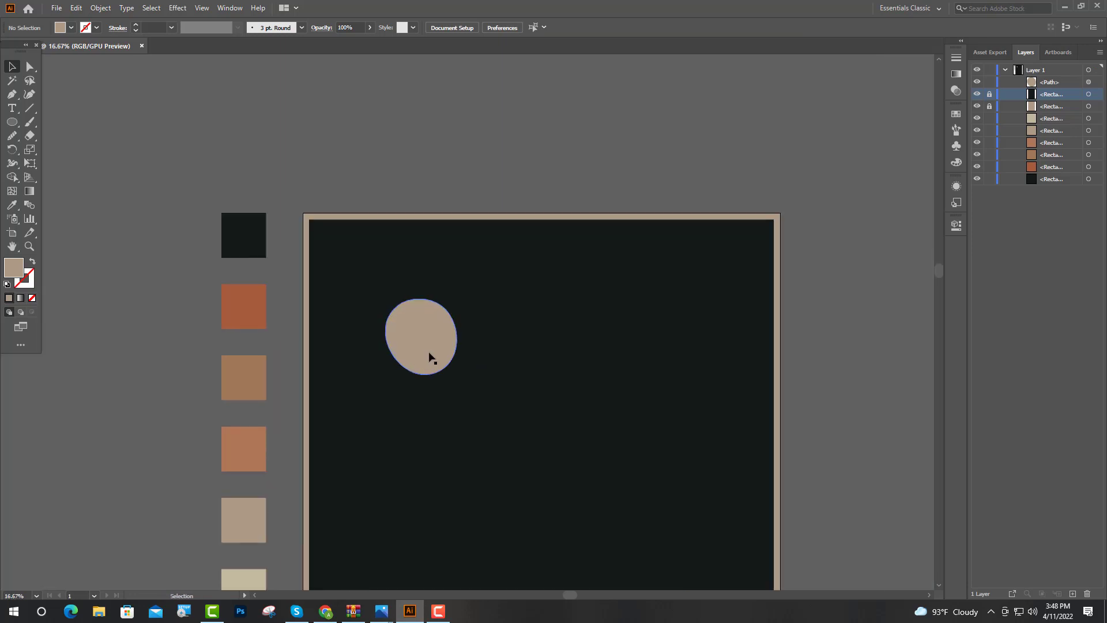
# Rotate the tan oval slightly further and move it straight up by about 213 px
pyautogui.click(430, 358)
pyautogui.moveTo(474, 349)
pyautogui.mouseDown()
pyautogui.moveTo(502, 348)
pyautogui.moveTo(490, 346)
pyautogui.mouseUp()
pyautogui.click(340, 444)
pyautogui.scroll(-2, 340, 444)
pyautogui.scroll(-3, 351, 490)
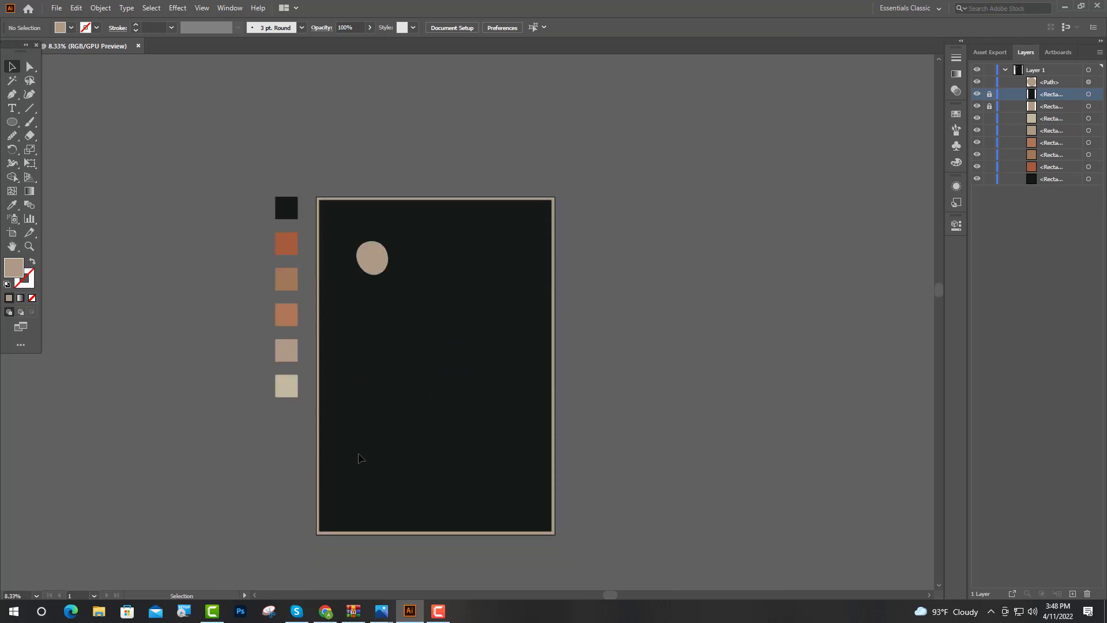
pyautogui.moveTo(374, 221); pyautogui.dragTo(374, 207)
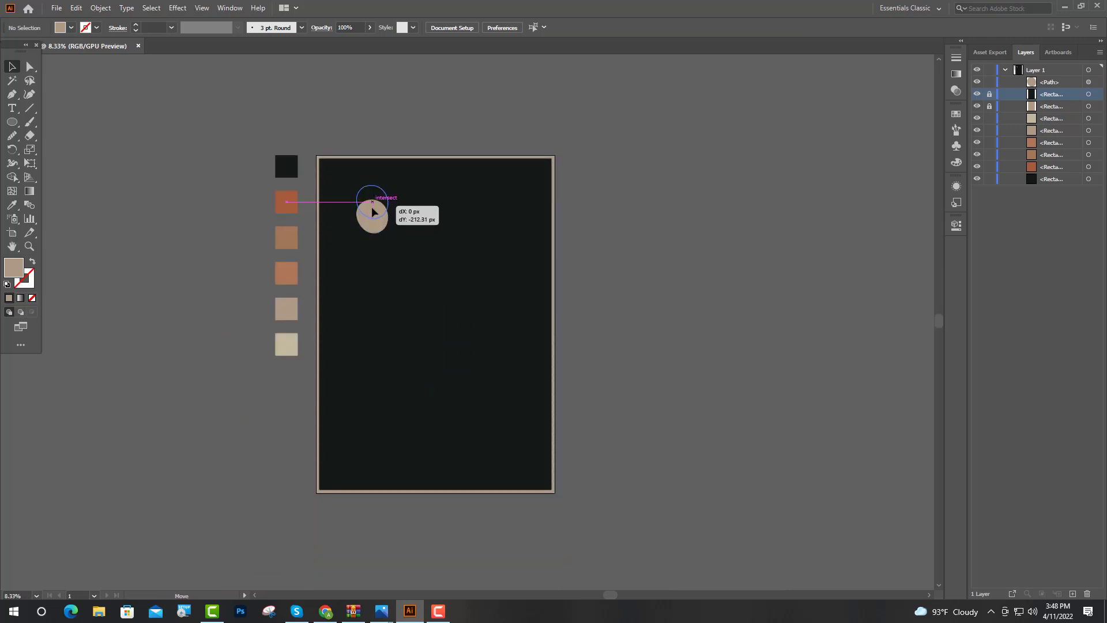
pyautogui.click(416, 111)
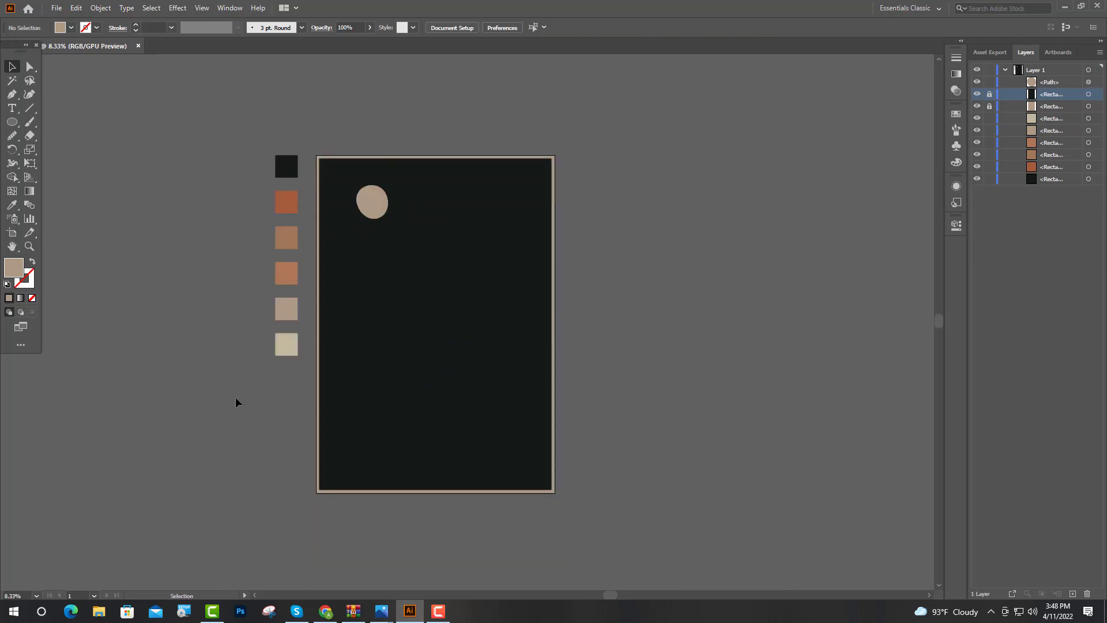
# Sample the rust-orange swatch and draw a closed Pen tool hill outline, about 3411 x 1395 px, along the poster's lower edge, peaking near its right side
pyautogui.click(11, 206)
pyautogui.click(277, 192)
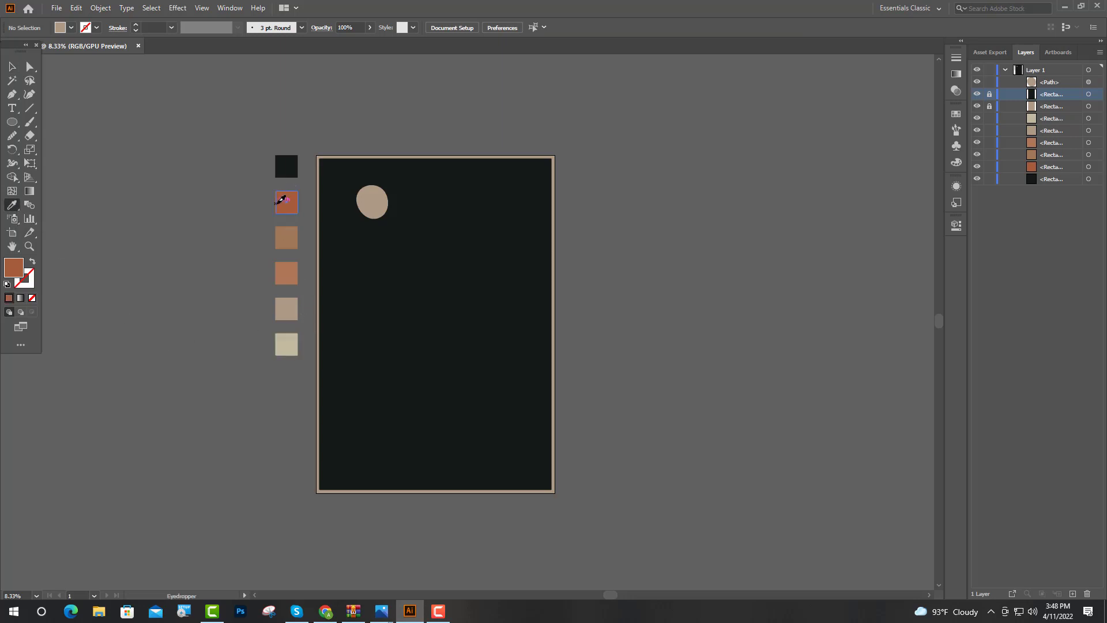
pyautogui.click(12, 94)
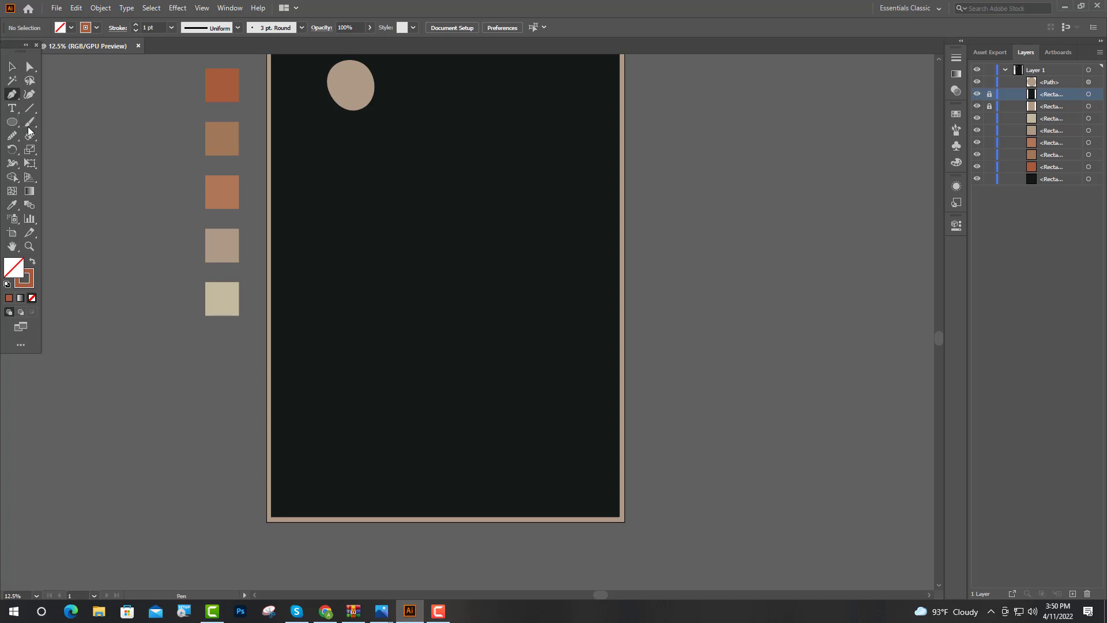
pyautogui.click(621, 519)
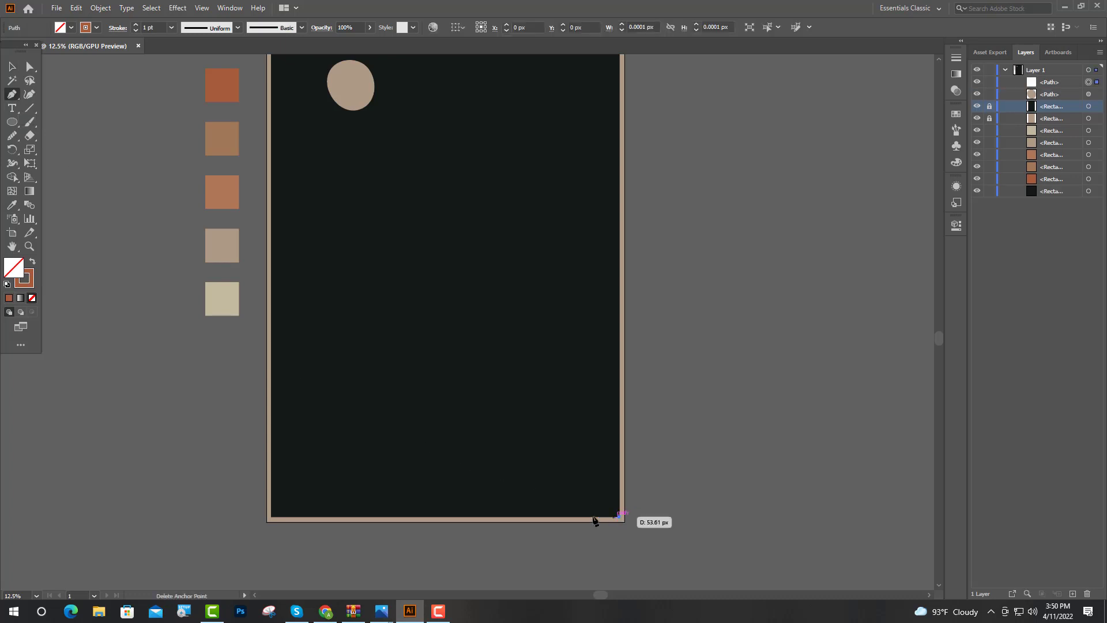
pyautogui.click(271, 517)
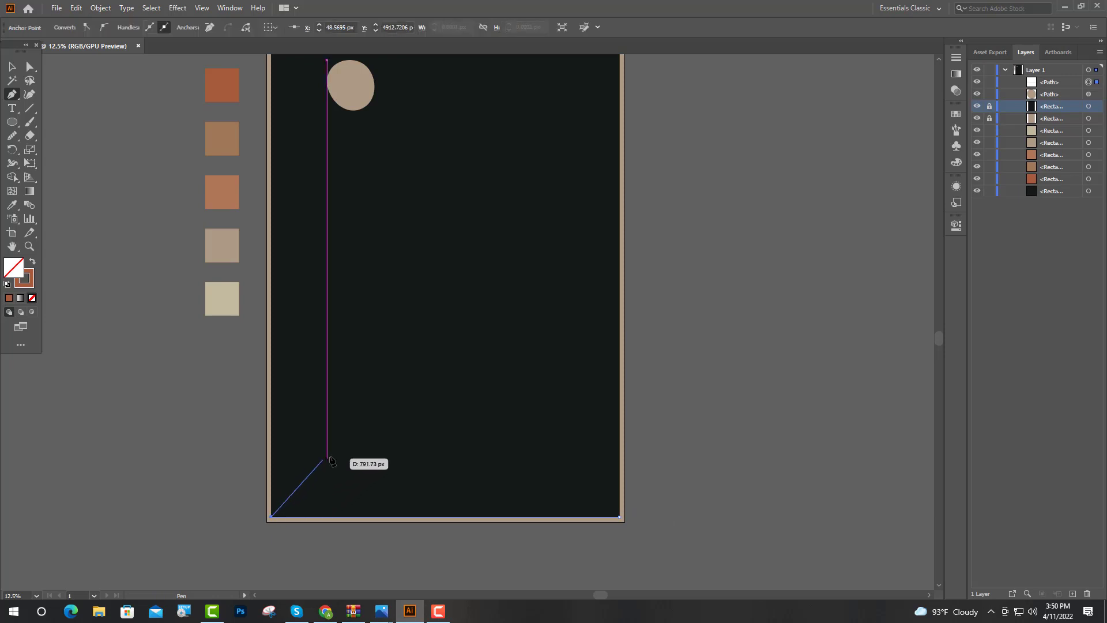
pyautogui.moveTo(396, 453); pyautogui.dragTo(533, 412)
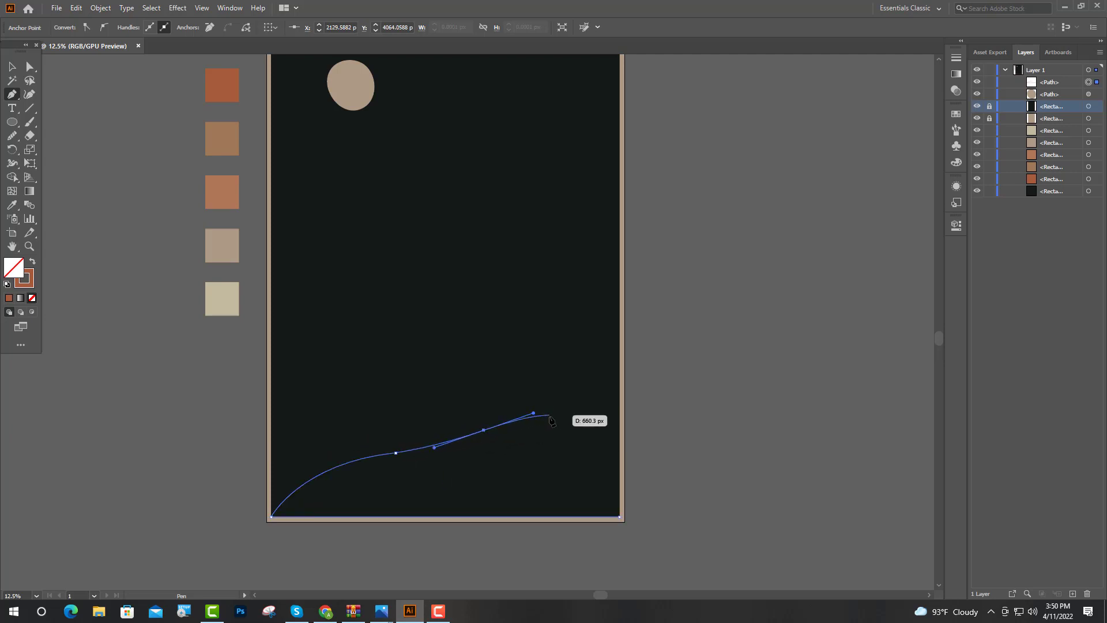
pyautogui.click(484, 431)
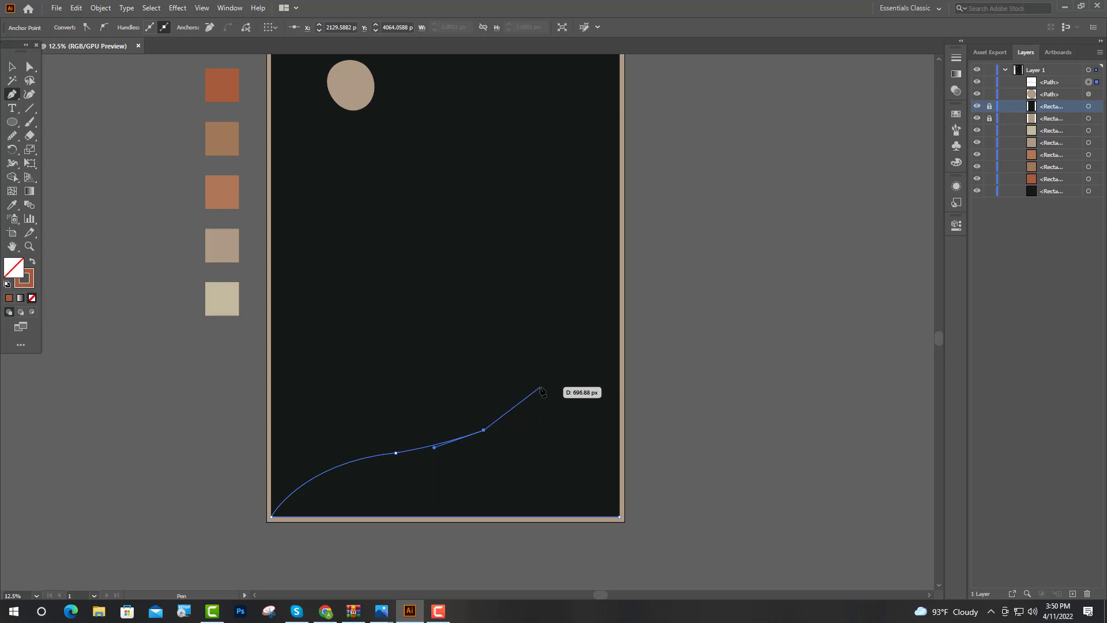
pyautogui.moveTo(556, 387); pyautogui.dragTo(562, 356)
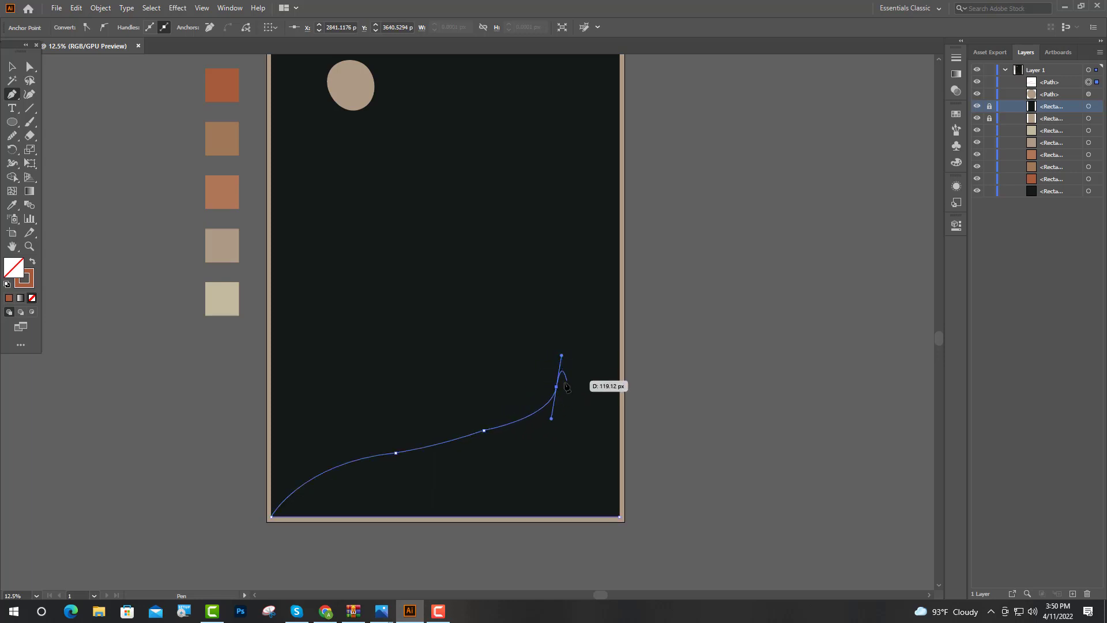
pyautogui.click(611, 394)
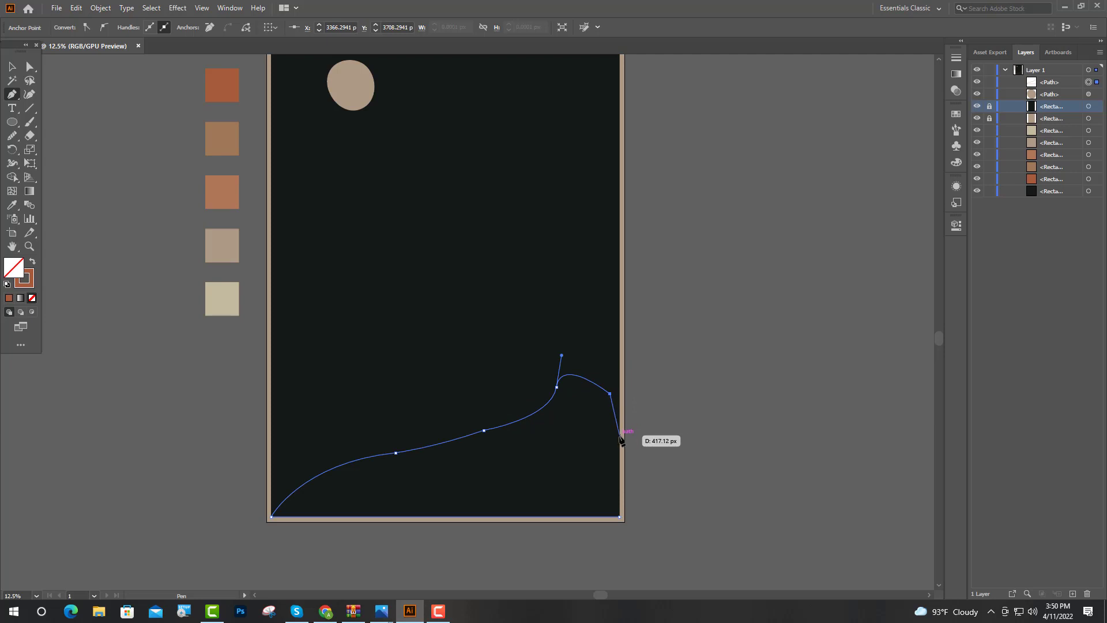
pyautogui.click(618, 441)
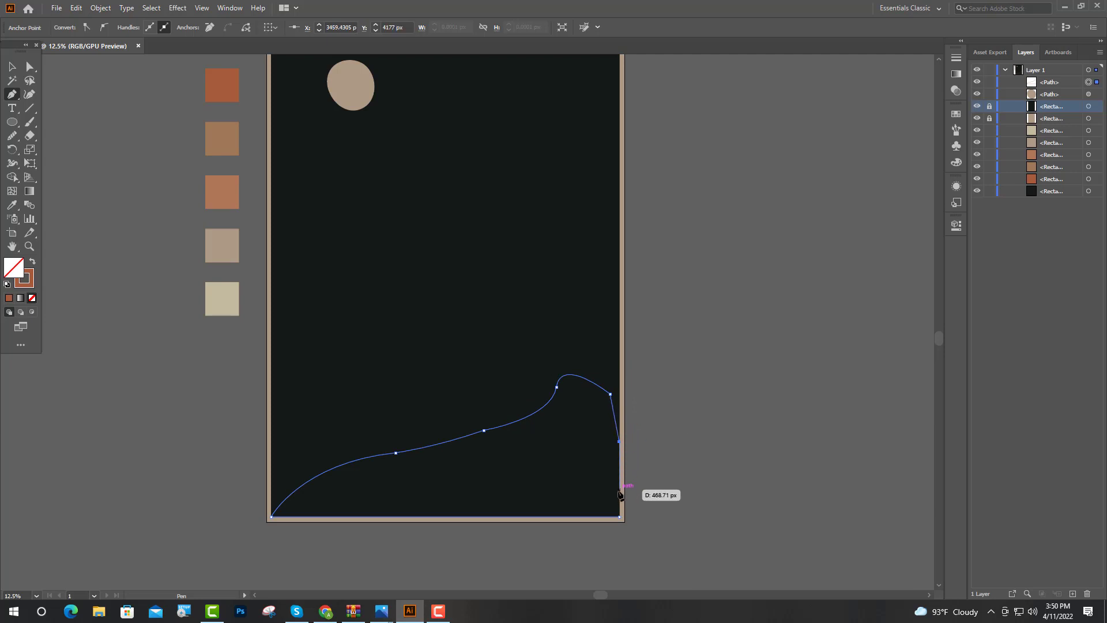
pyautogui.click(619, 516)
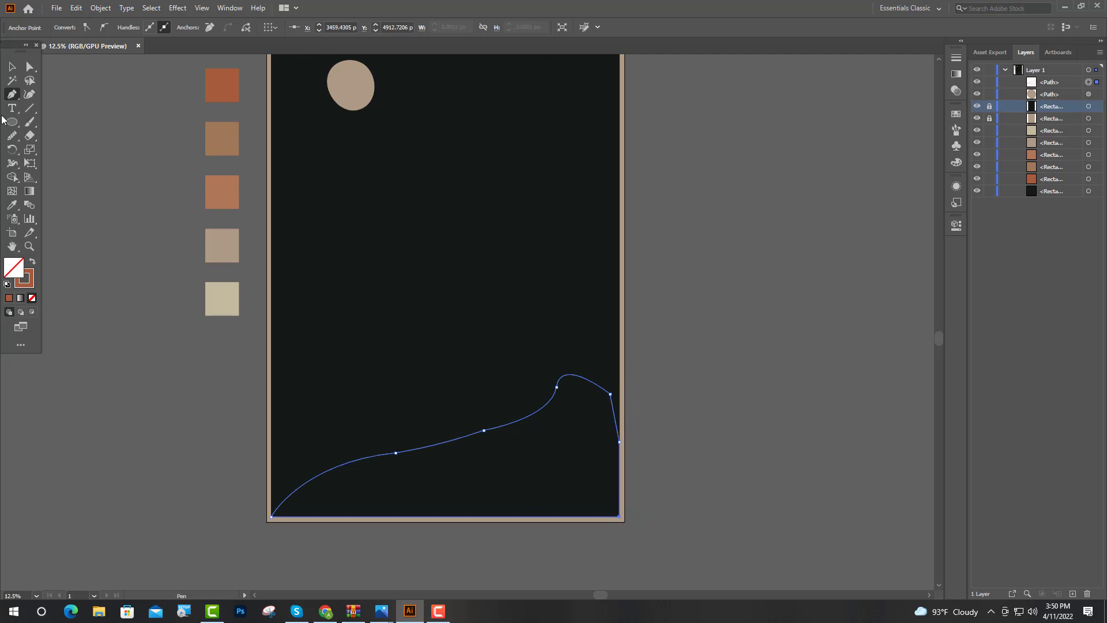
# Swap the hill outline's fill and stroke so that it has a solid rust-orange fill and no outline
pyautogui.click(12, 68)
pyautogui.click(632, 406)
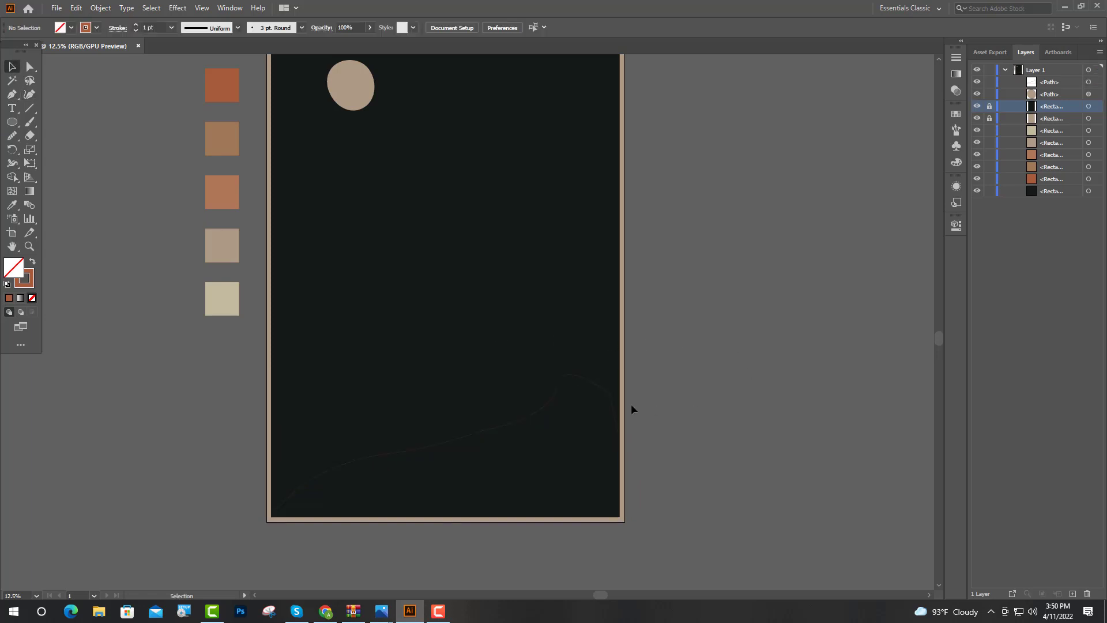
pyautogui.click(602, 396)
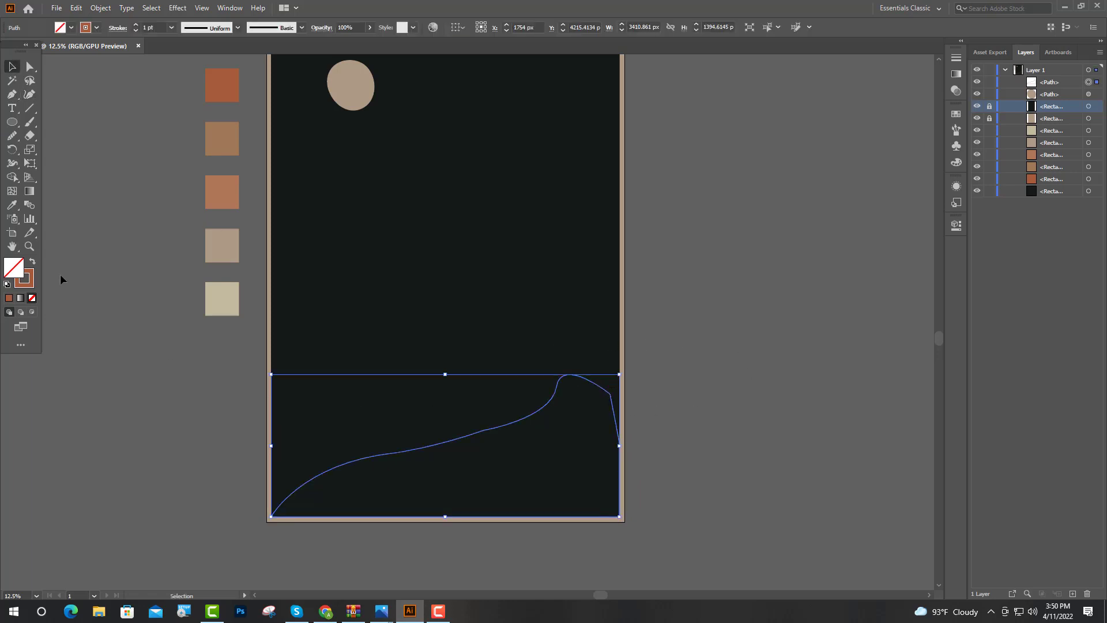
pyautogui.click(32, 262)
pyautogui.click(747, 405)
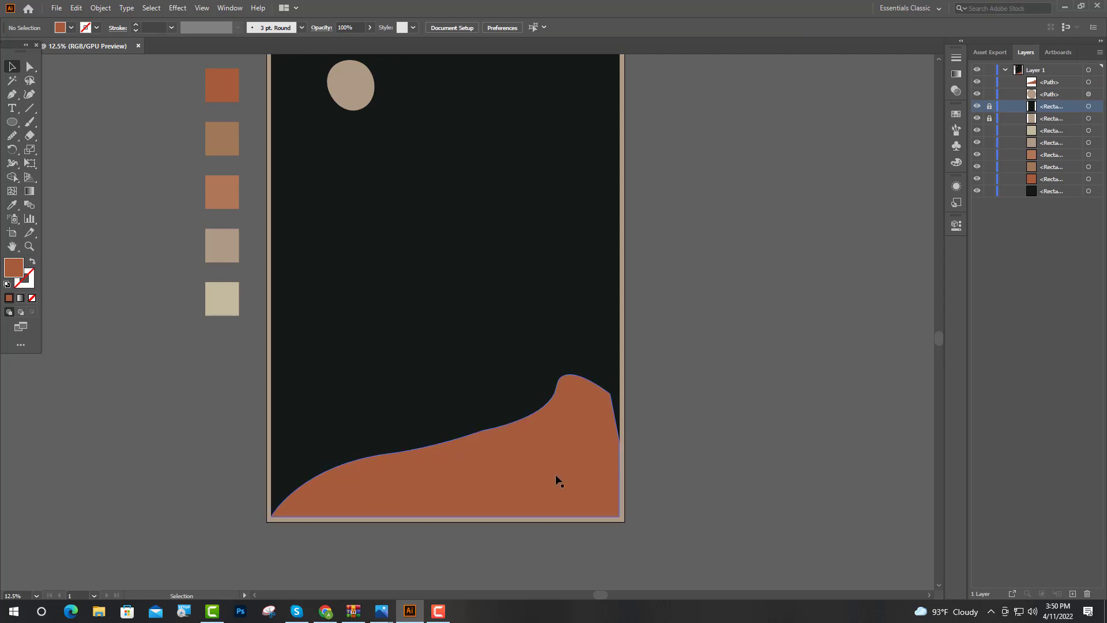
# Round the sharp corner just right of the rust-orange hill's peak to a radius of about 379 px
pyautogui.click(502, 479)
pyautogui.scroll(4, 242, 519)
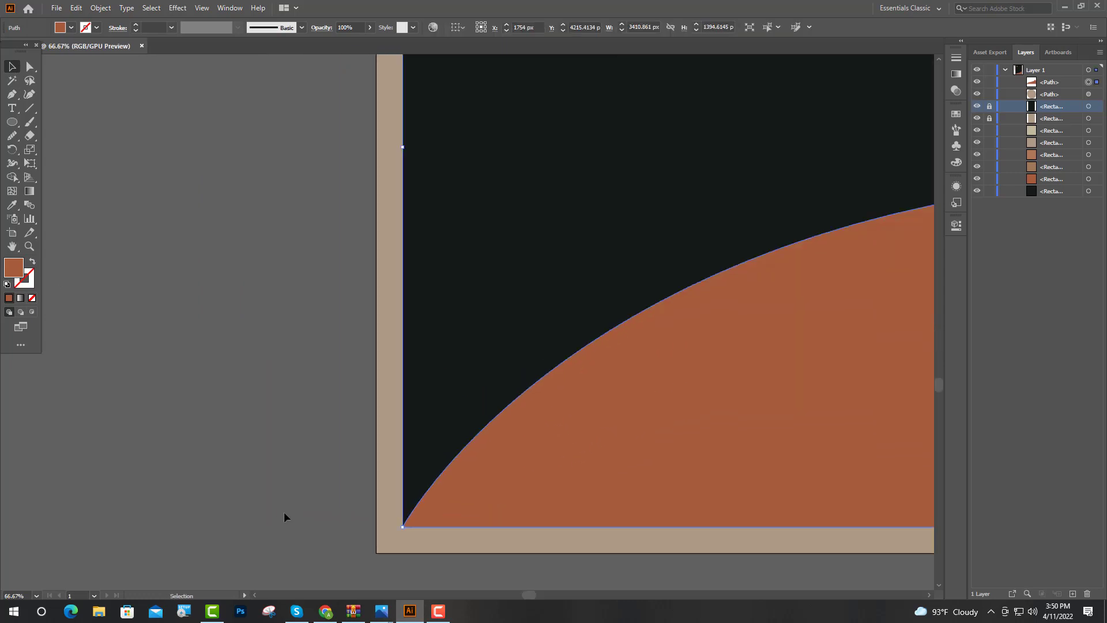
pyautogui.scroll(-4, 397, 501)
pyautogui.scroll(-2, 396, 501)
pyautogui.scroll(1, 388, 490)
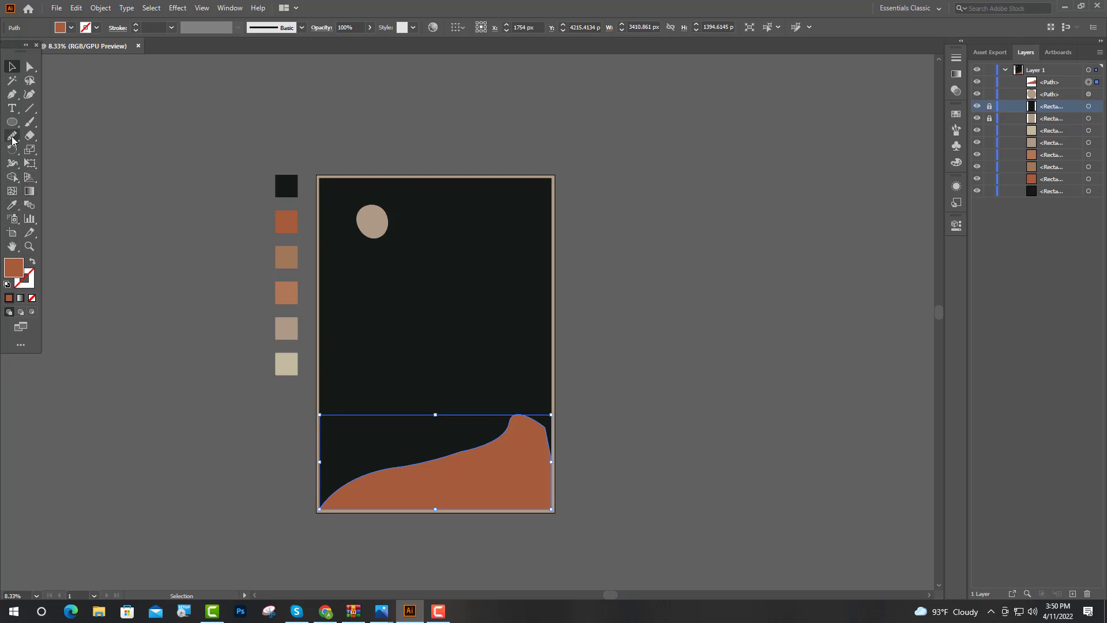
pyautogui.click(30, 67)
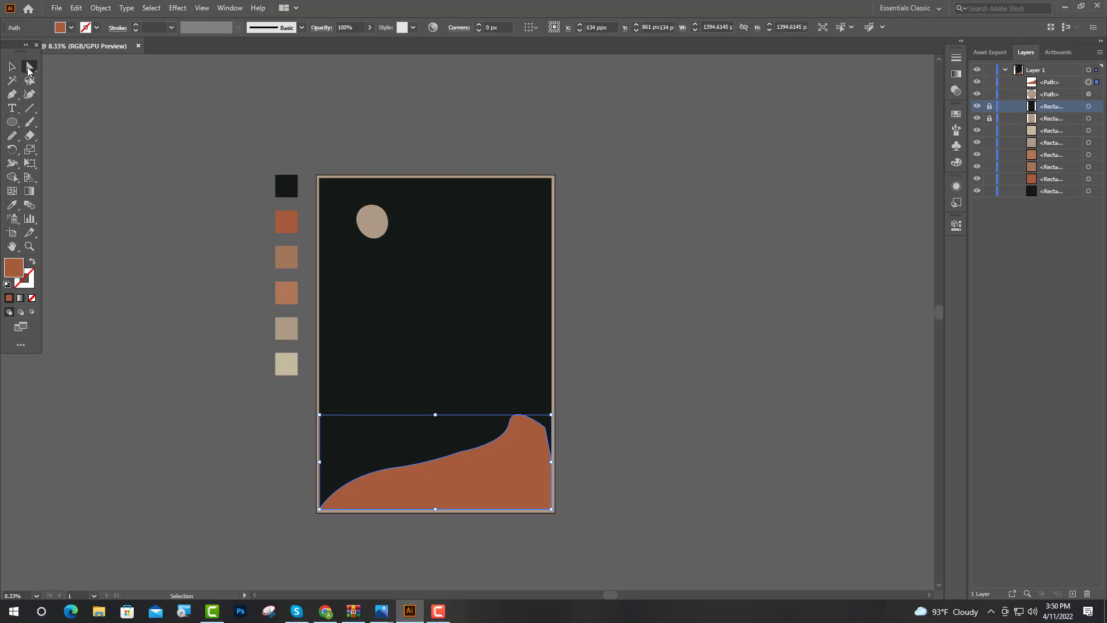
pyautogui.click(546, 430)
pyautogui.scroll(4, 546, 432)
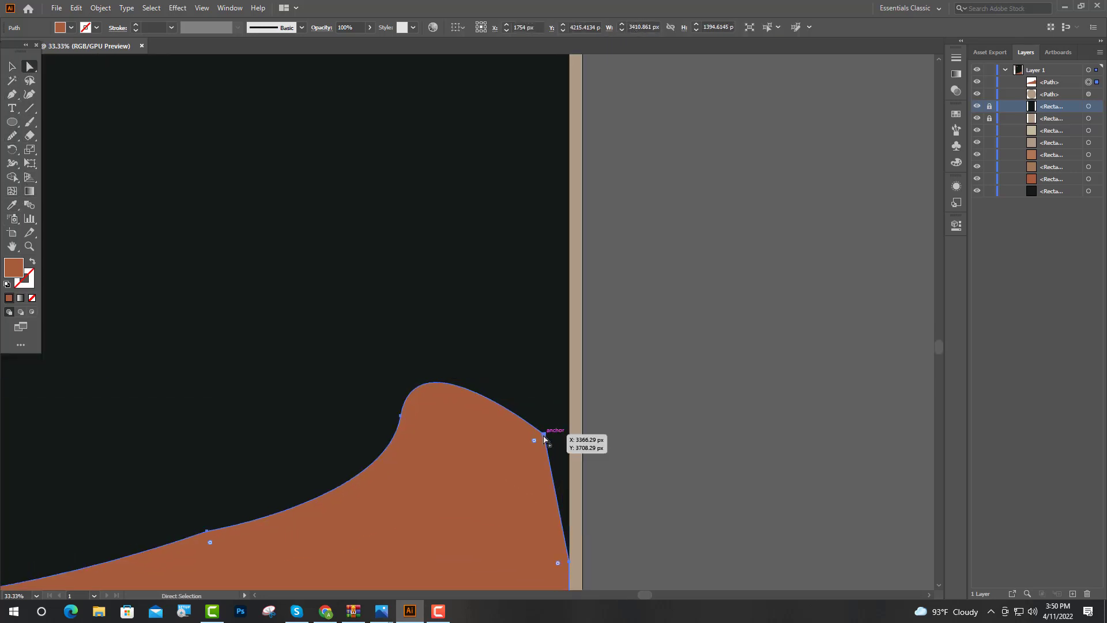
pyautogui.click(543, 435)
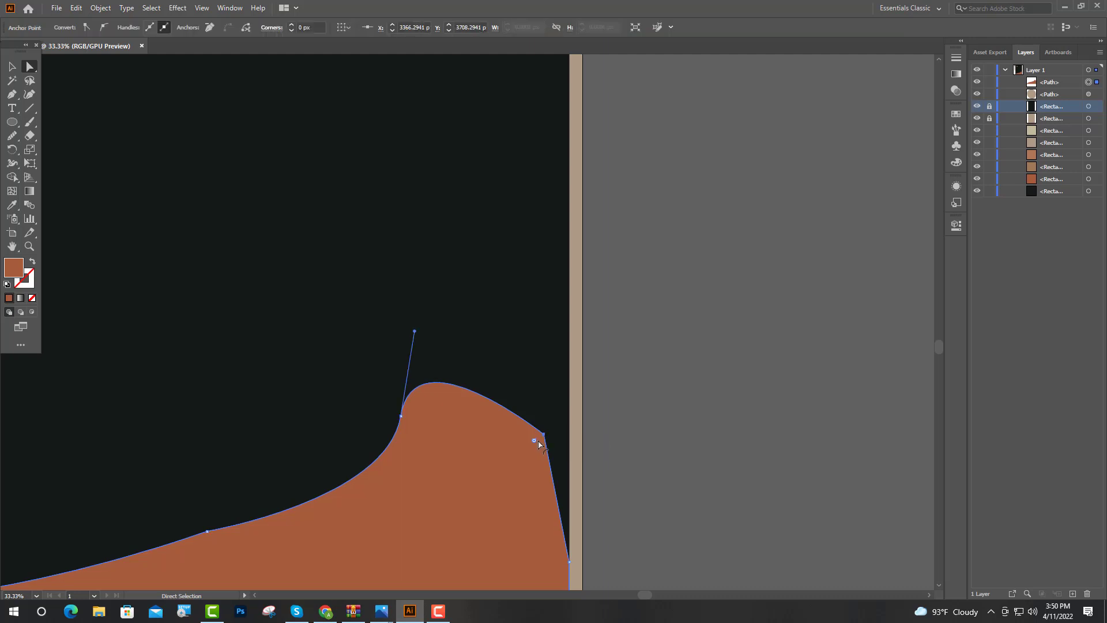
pyautogui.moveTo(533, 441); pyautogui.dragTo(460, 472)
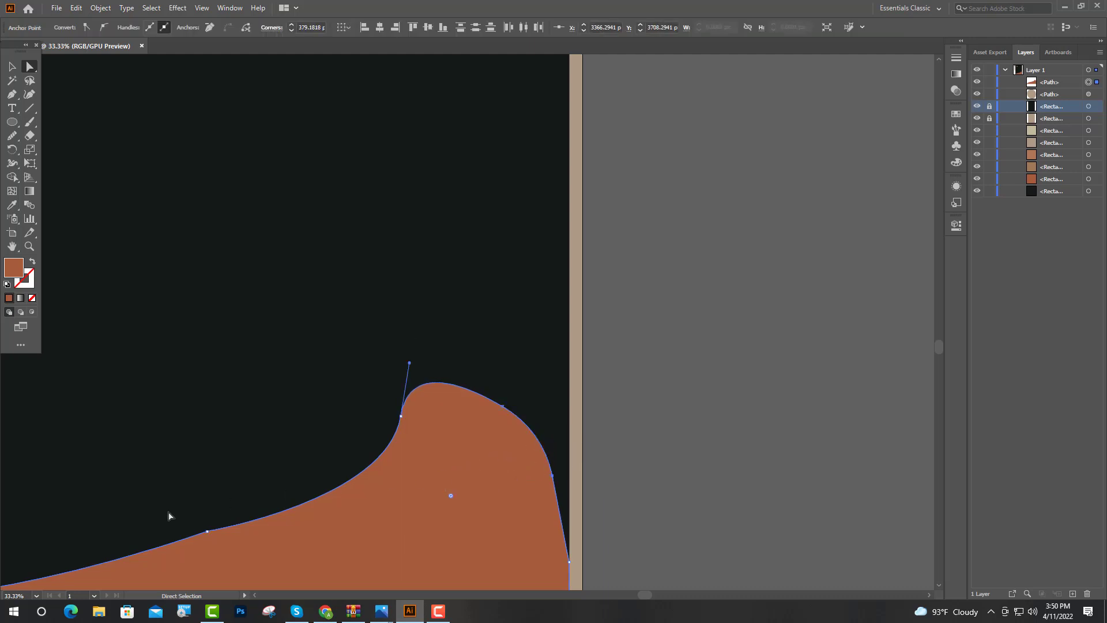
# Round the corner midway up the hill's slope to a radius of about 96 px
pyautogui.click(205, 531)
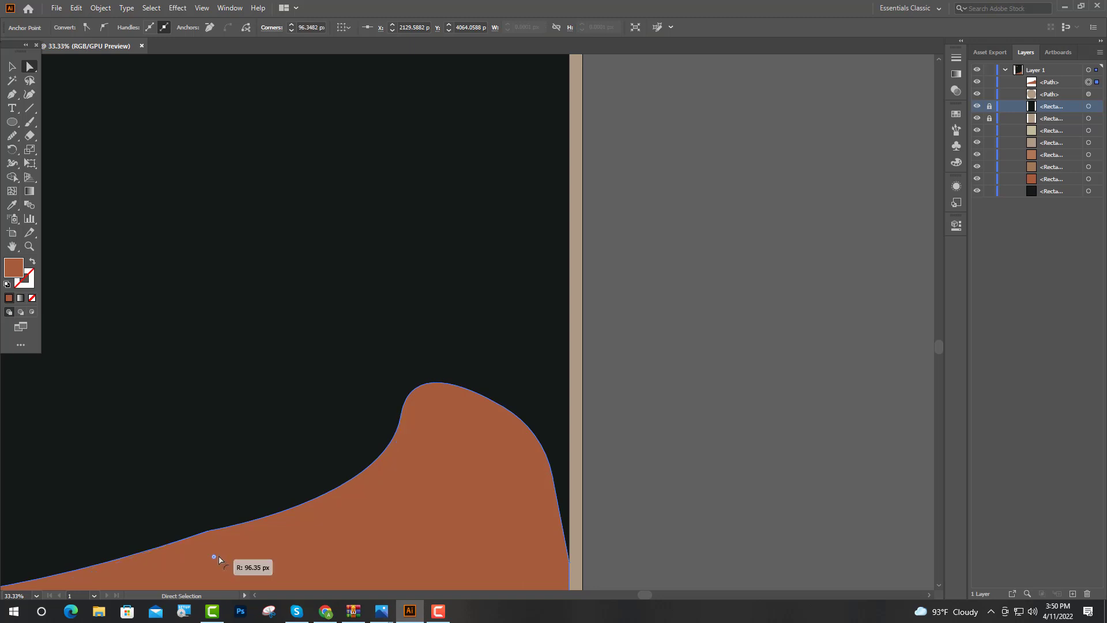
pyautogui.hotkey('ctrl', '0')
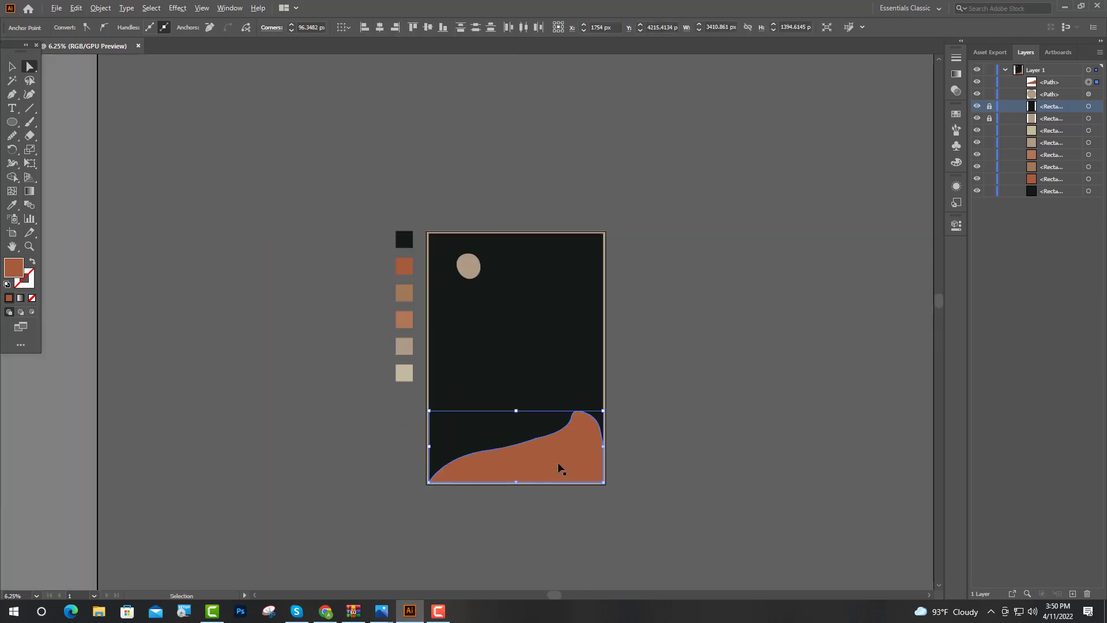
pyautogui.scroll(4, 559, 465)
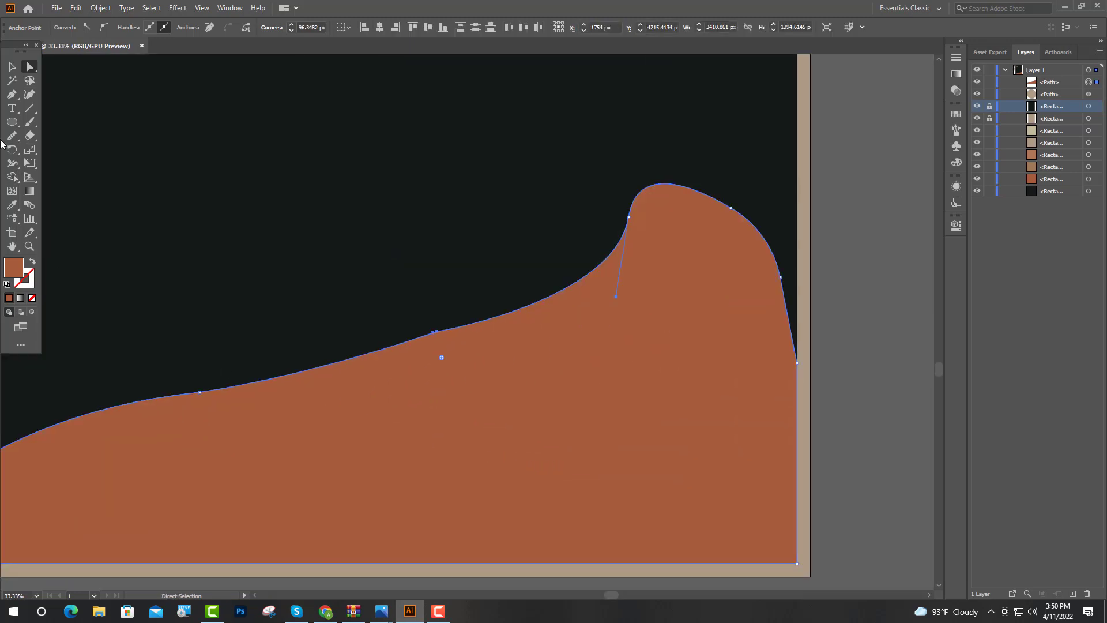
# Try to round the hill's corner where it meets the right side of the frame
pyautogui.click(12, 67)
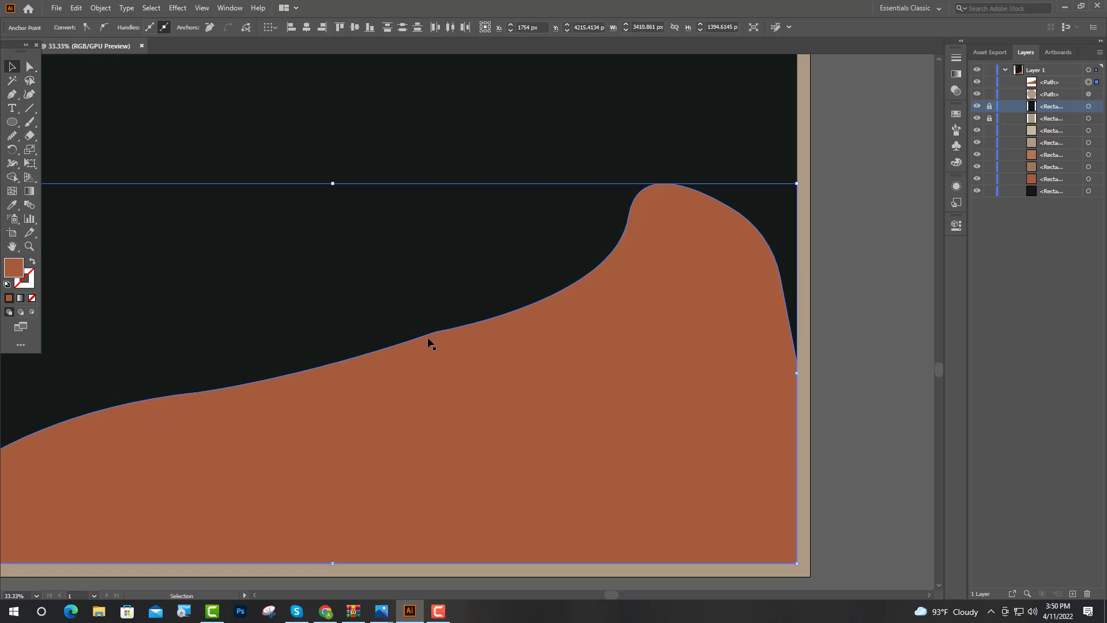
pyautogui.scroll(-5, 385, 406)
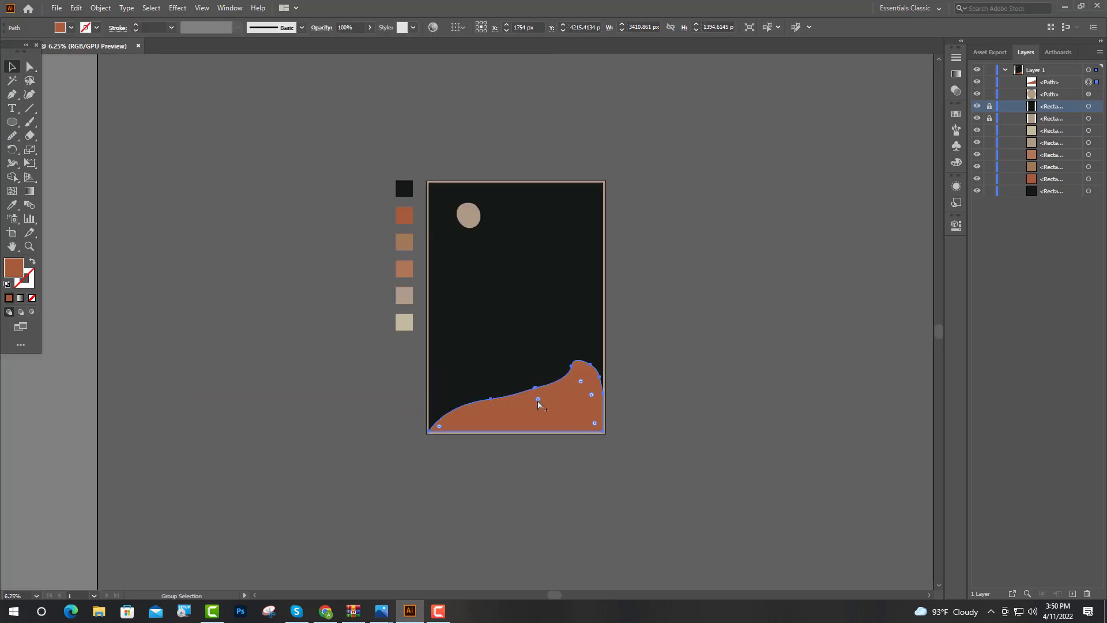
pyautogui.scroll(2, 633, 406)
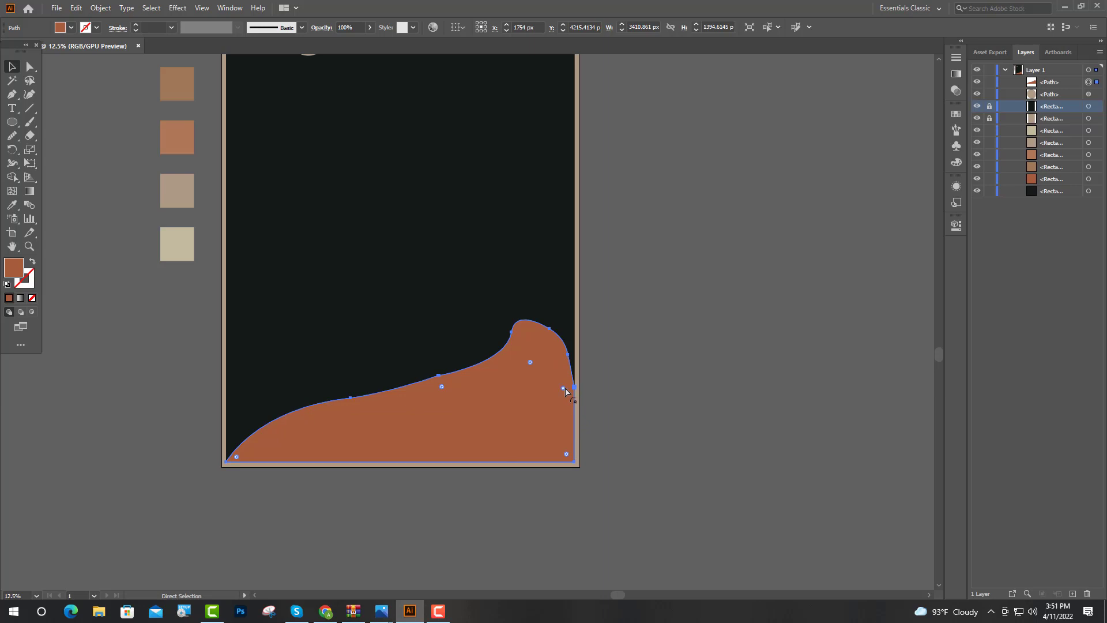
pyautogui.moveTo(564, 390); pyautogui.dragTo(447, 404)
pyautogui.press('v')
pyautogui.click(652, 375)
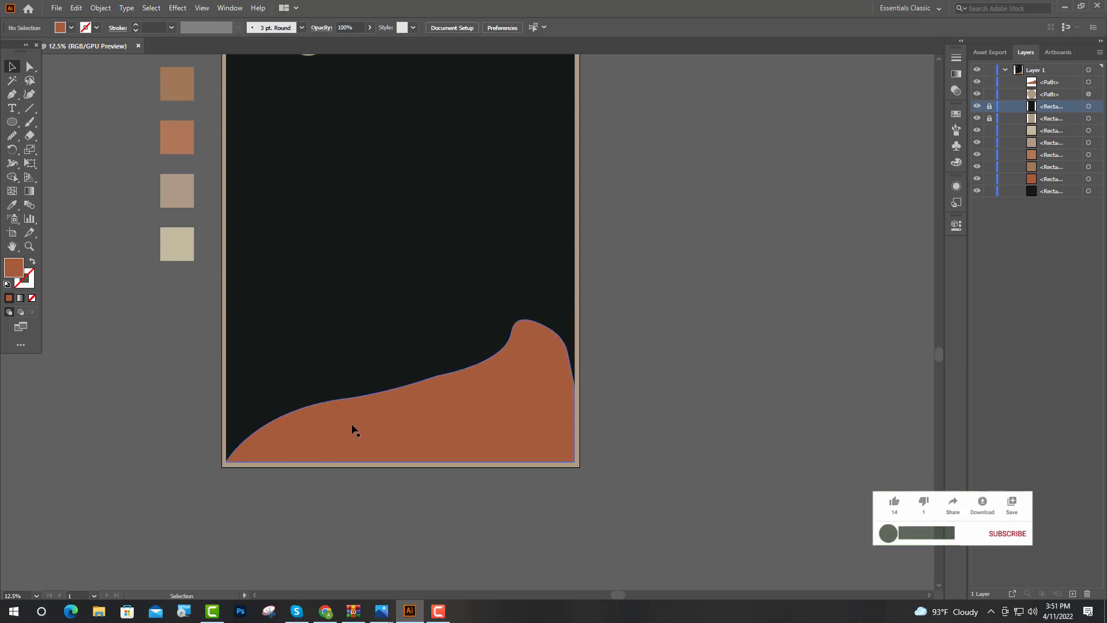
# Sample the brown swatch and paint a freehand closed outline of a second, higher hill behind the rust-orange peak with the Paintbrush tool
pyautogui.scroll(-2, 353, 430)
pyautogui.scroll(3, 349, 435)
pyautogui.scroll(2, 349, 435)
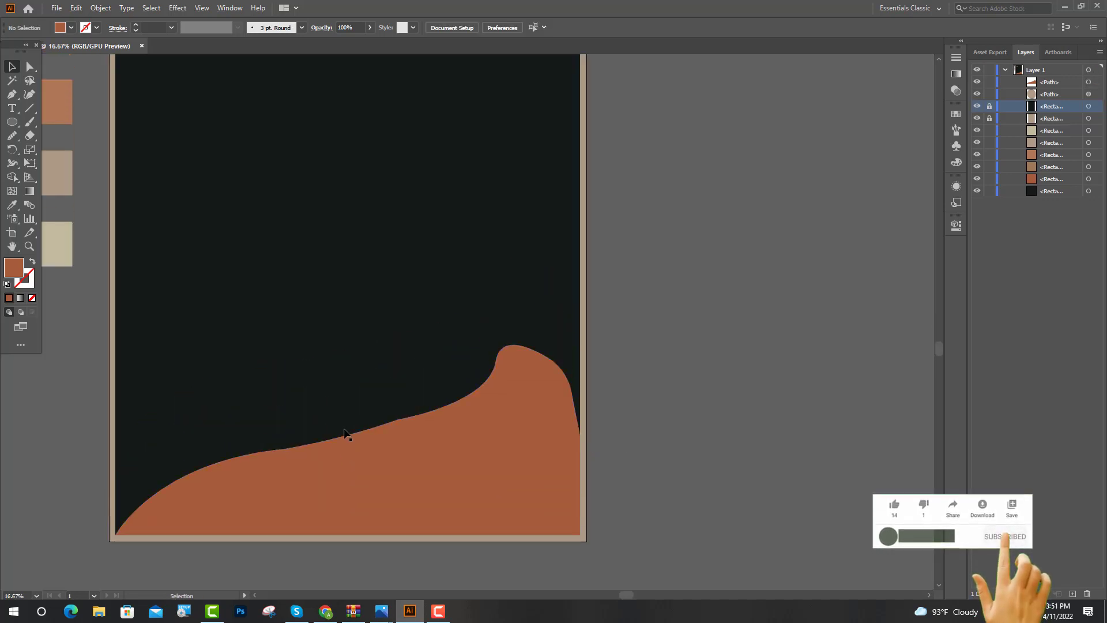
pyautogui.scroll(-1, 204, 231)
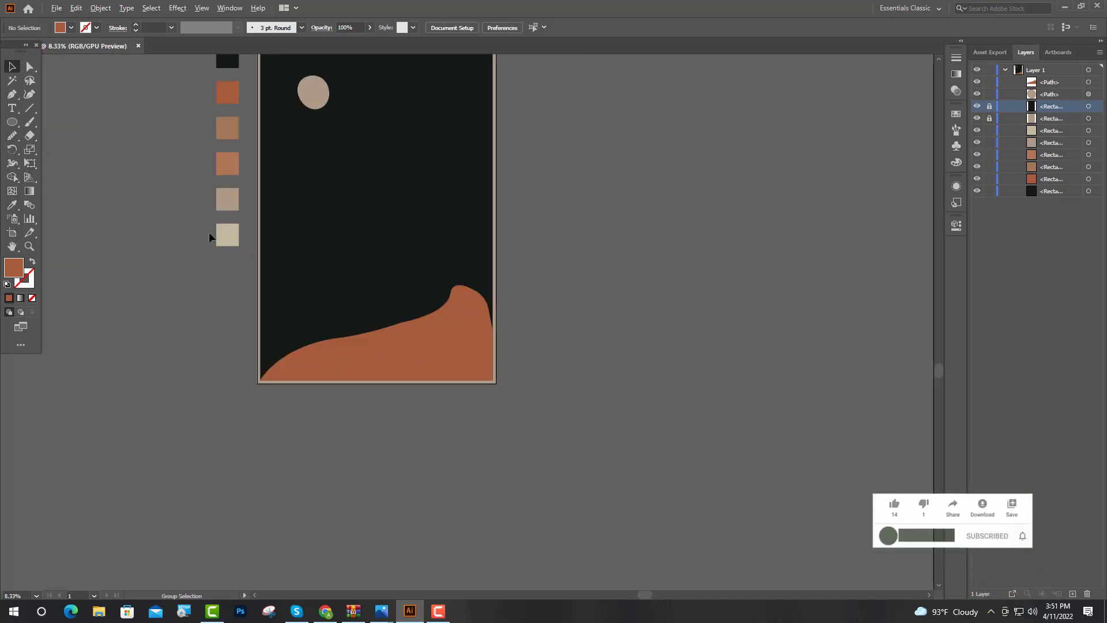
pyautogui.scroll(2, 208, 232)
pyautogui.click(12, 204)
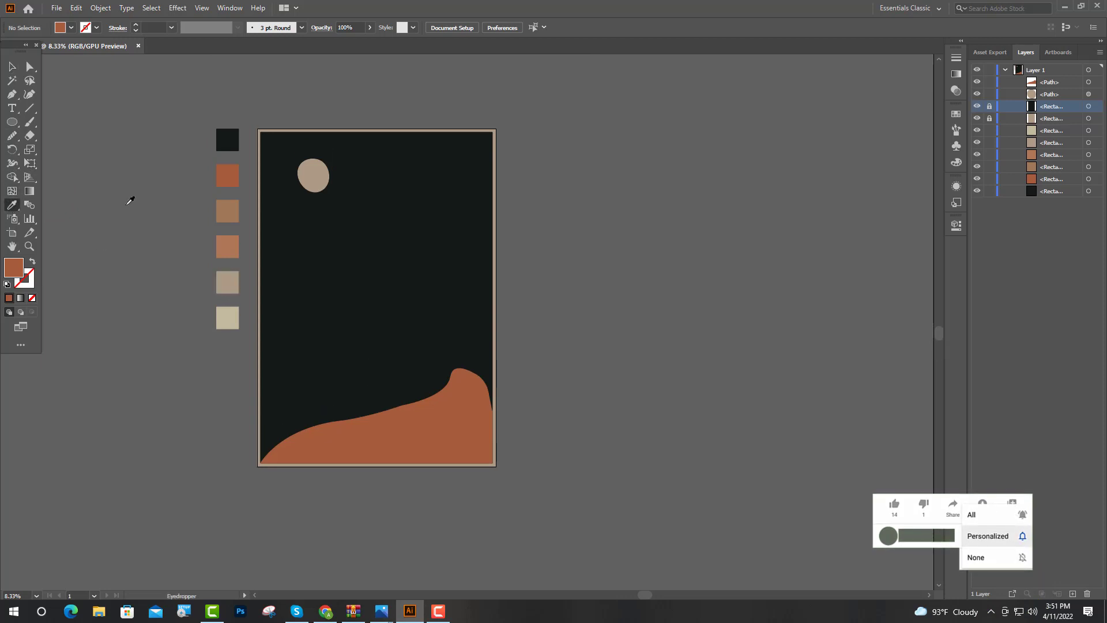
pyautogui.click(220, 215)
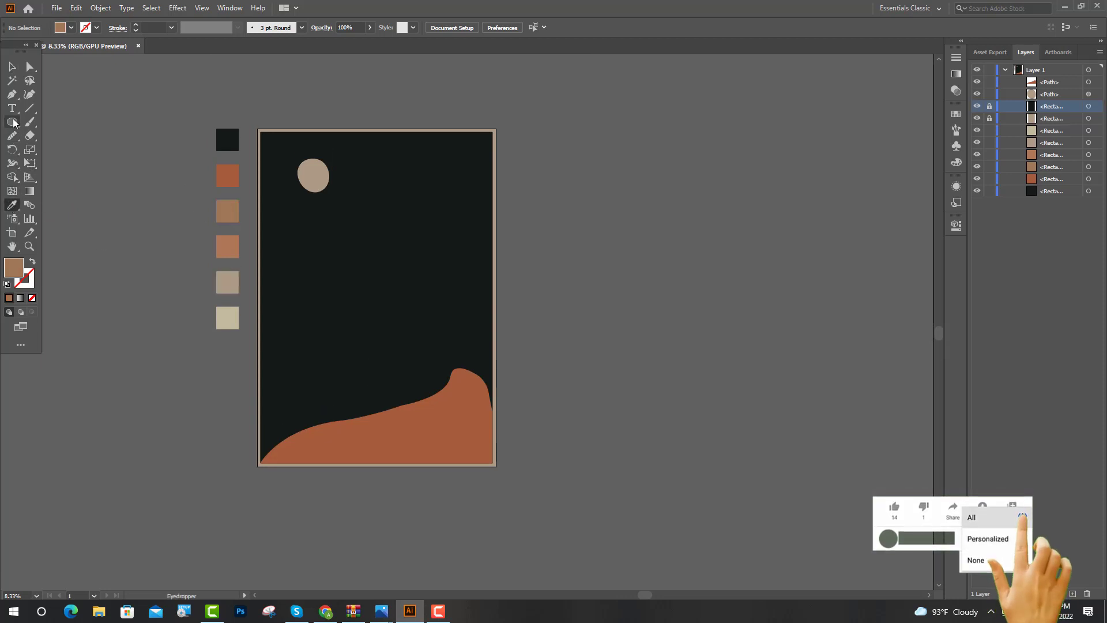
pyautogui.click(27, 123)
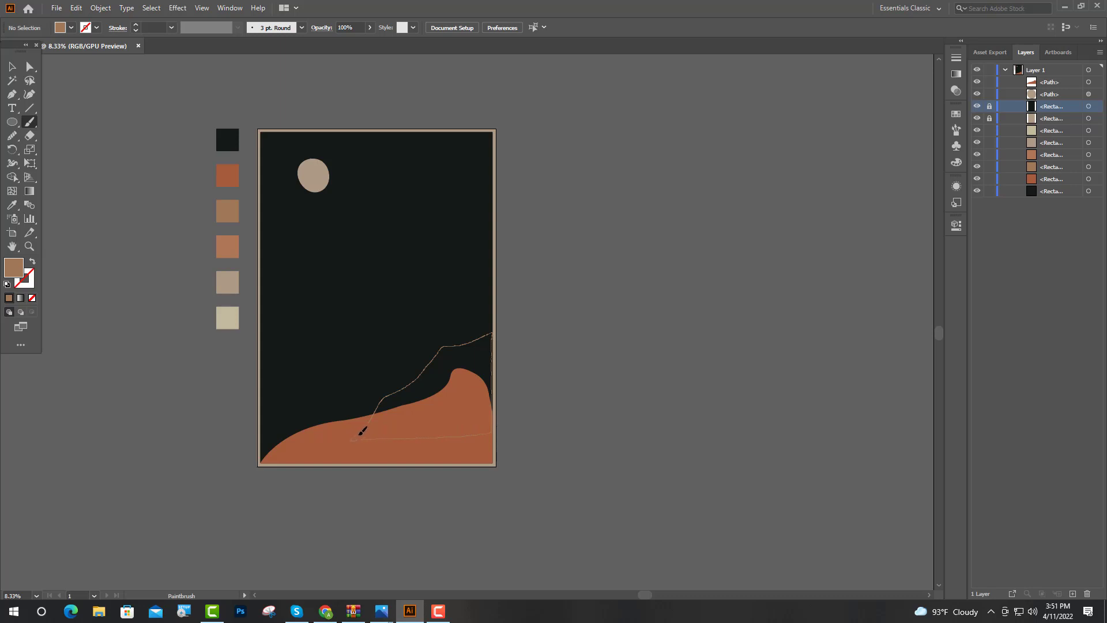
pyautogui.moveTo(367, 429); pyautogui.dragTo(354, 438)
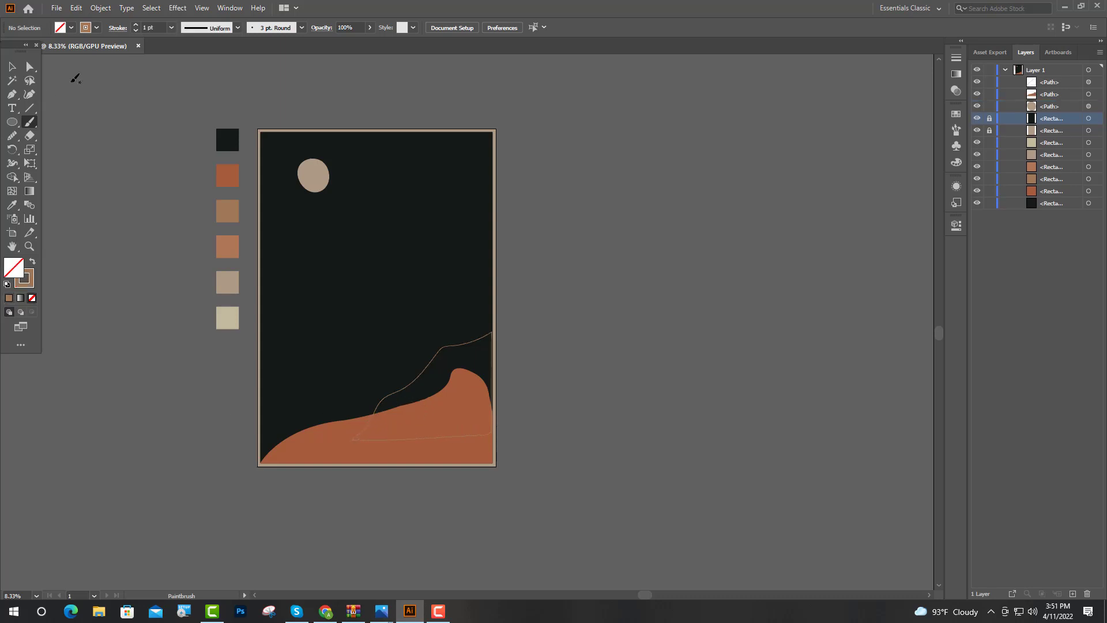
# Bring the right side of the brown hill outline flush with the frame's inner edge
pyautogui.click(12, 67)
pyautogui.scroll(4, 499, 378)
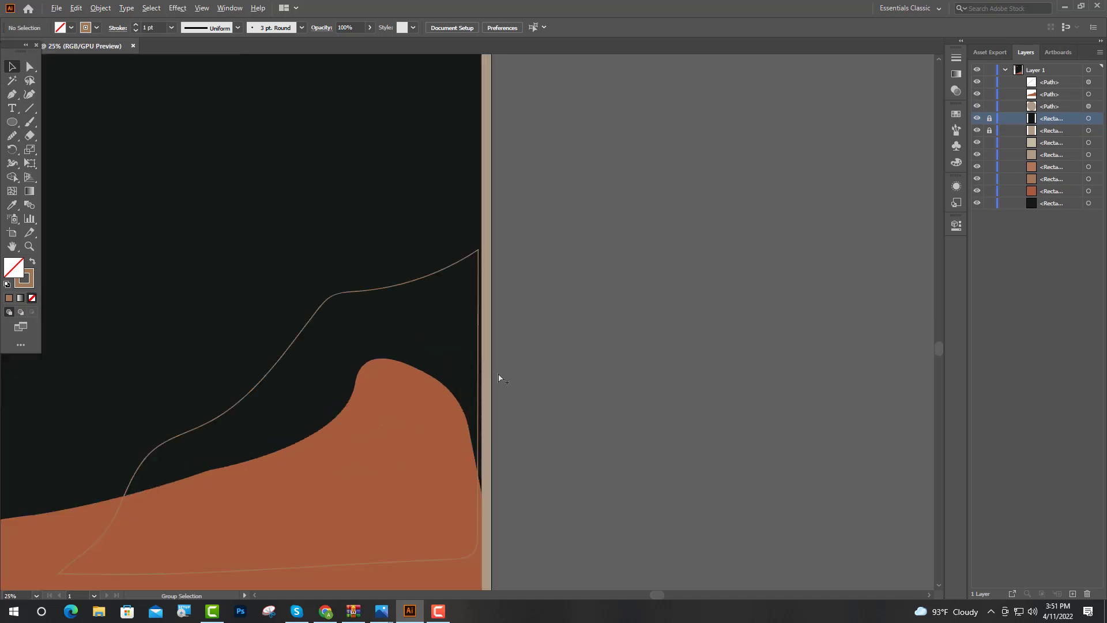
pyautogui.click(476, 411)
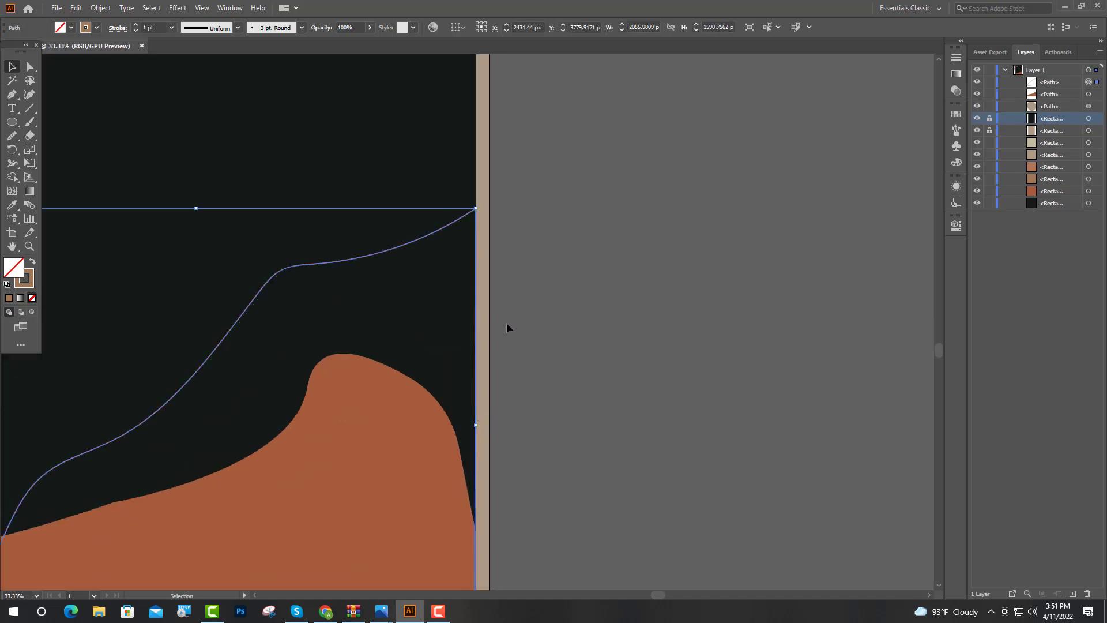
pyautogui.scroll(4, 461, 207)
pyautogui.scroll(-4, 551, 271)
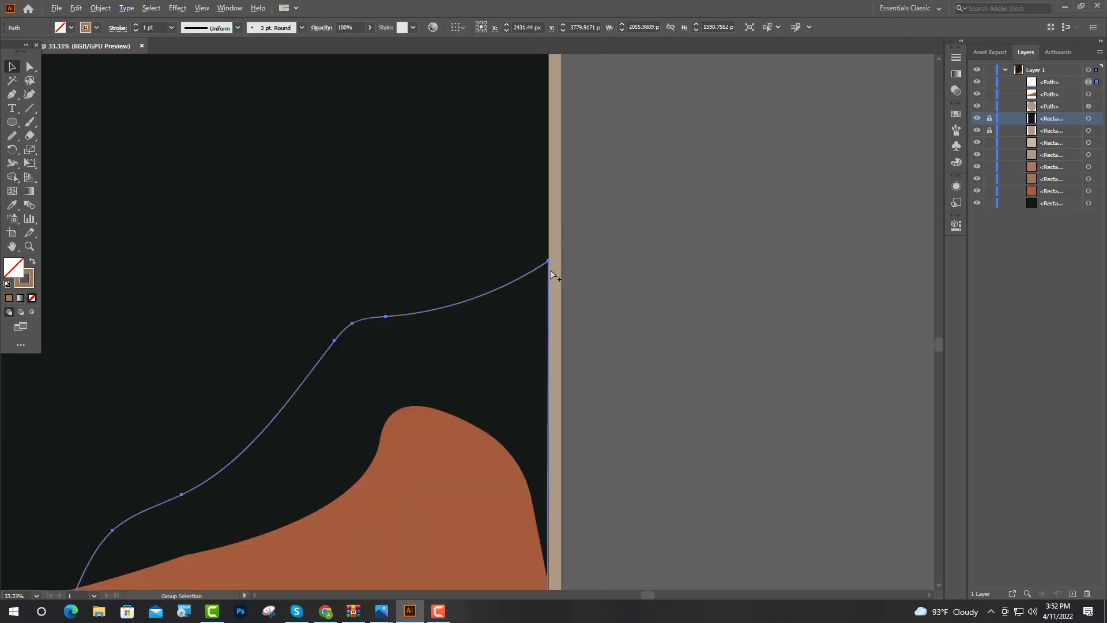
# Swap the fill and stroke of the right-hand hill outline so it is solid brown without a stroke
pyautogui.scroll(-2, 551, 273)
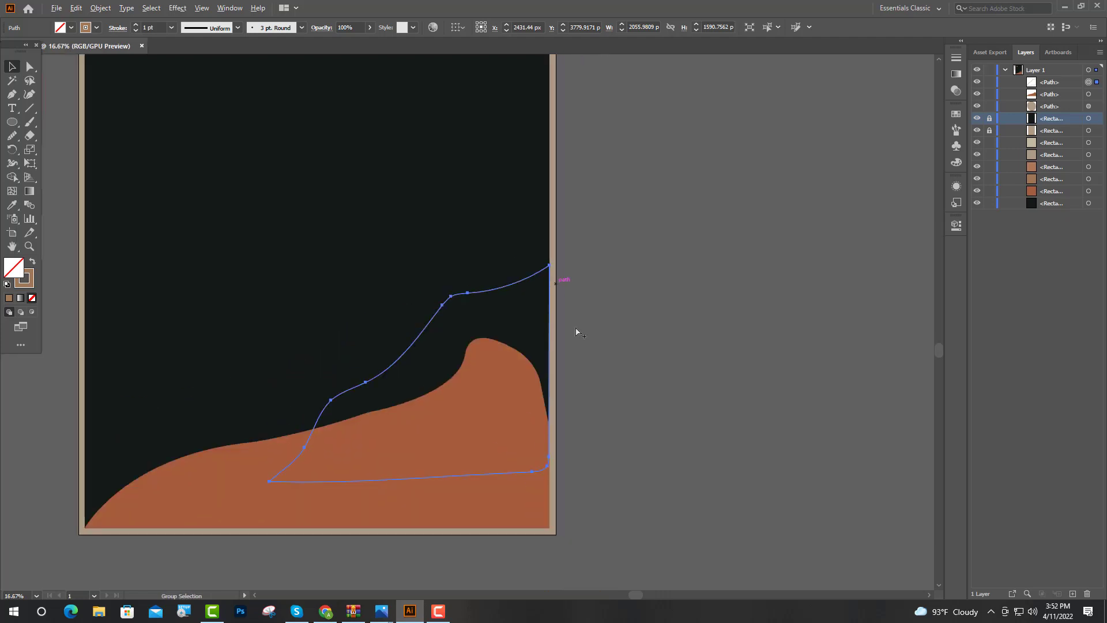
pyautogui.click(33, 263)
pyautogui.click(776, 309)
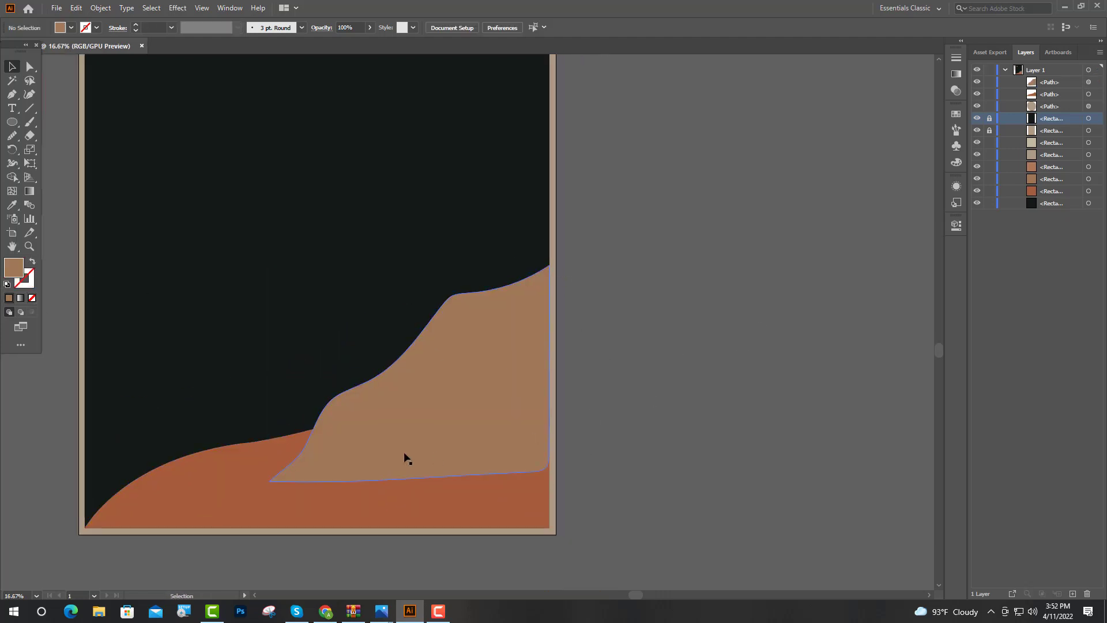
pyautogui.scroll(-1, 415, 433)
pyautogui.scroll(1, 462, 427)
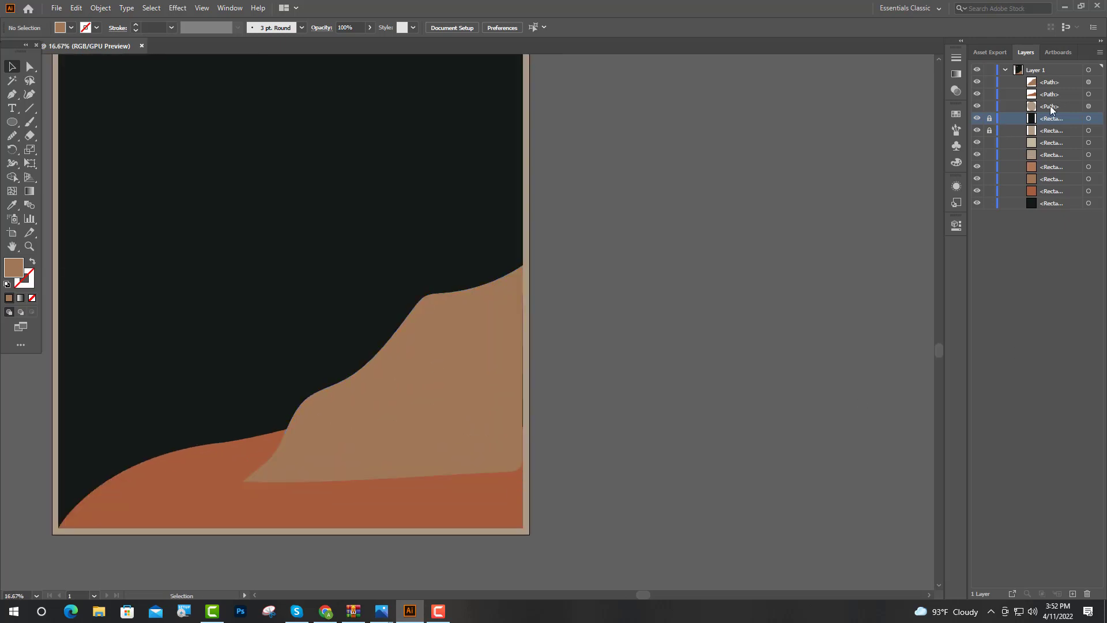
# Move the brown hill one level down in the stacking order, behind the rust-orange hill
pyautogui.moveTo(1065, 81); pyautogui.dragTo(1080, 100)
pyautogui.click(728, 280)
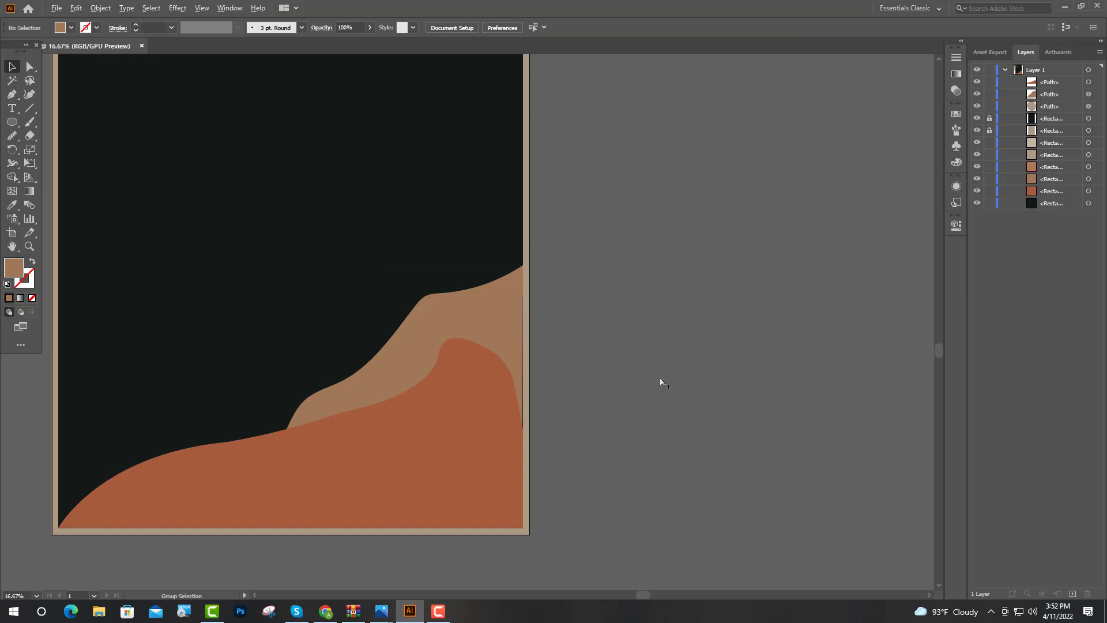
pyautogui.scroll(-1, 660, 380)
pyautogui.scroll(1, 539, 383)
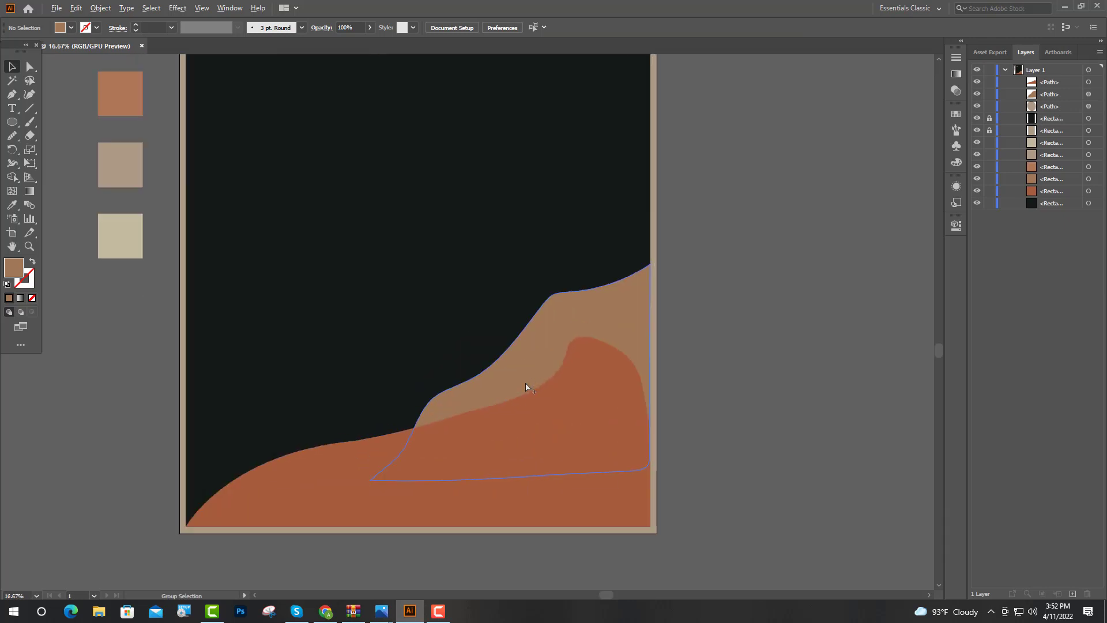
# Stretch the brown hill leftward to a width of about 2358 px, keeping its right edge on the frame
pyautogui.click(445, 408)
pyautogui.moveTo(372, 373); pyautogui.dragTo(329, 366)
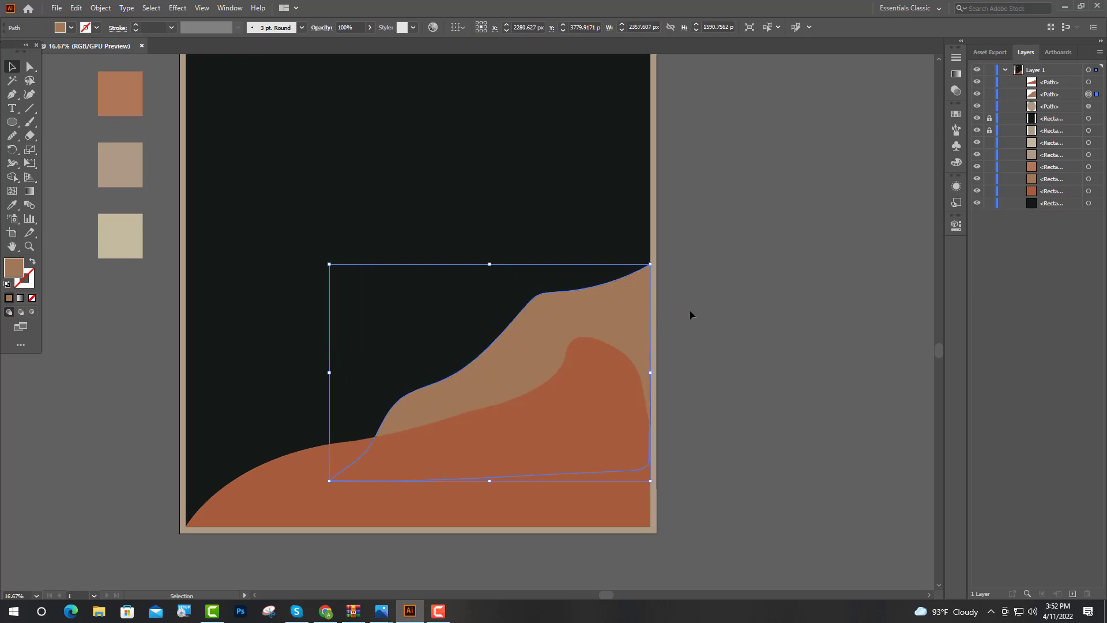
pyautogui.click(695, 326)
pyautogui.scroll(-1, 682, 361)
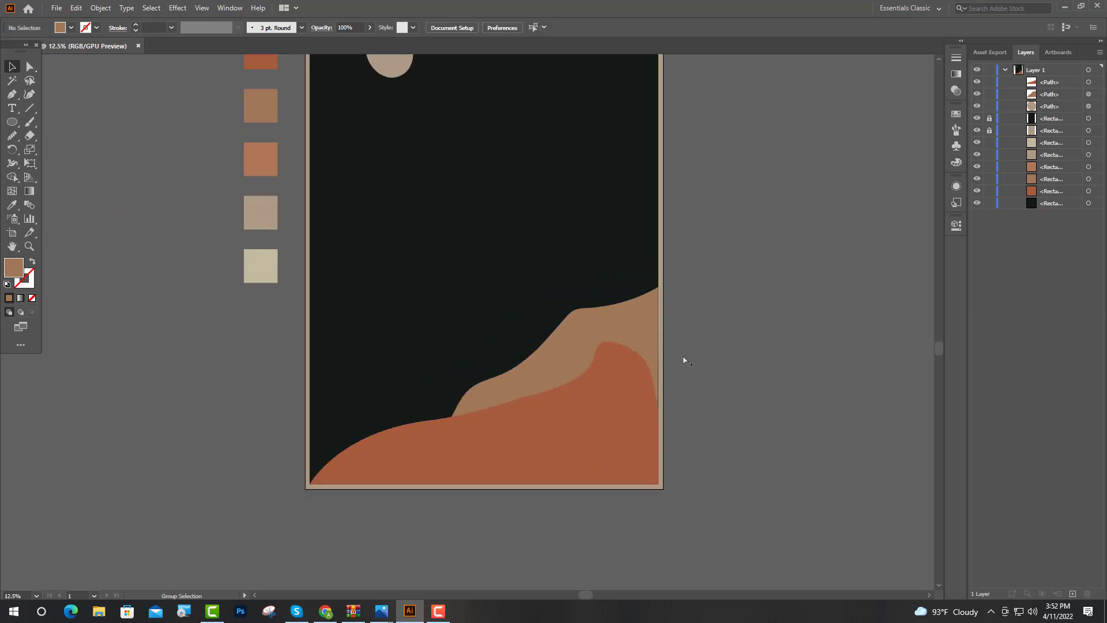
pyautogui.scroll(2, 522, 396)
pyautogui.scroll(1, 383, 455)
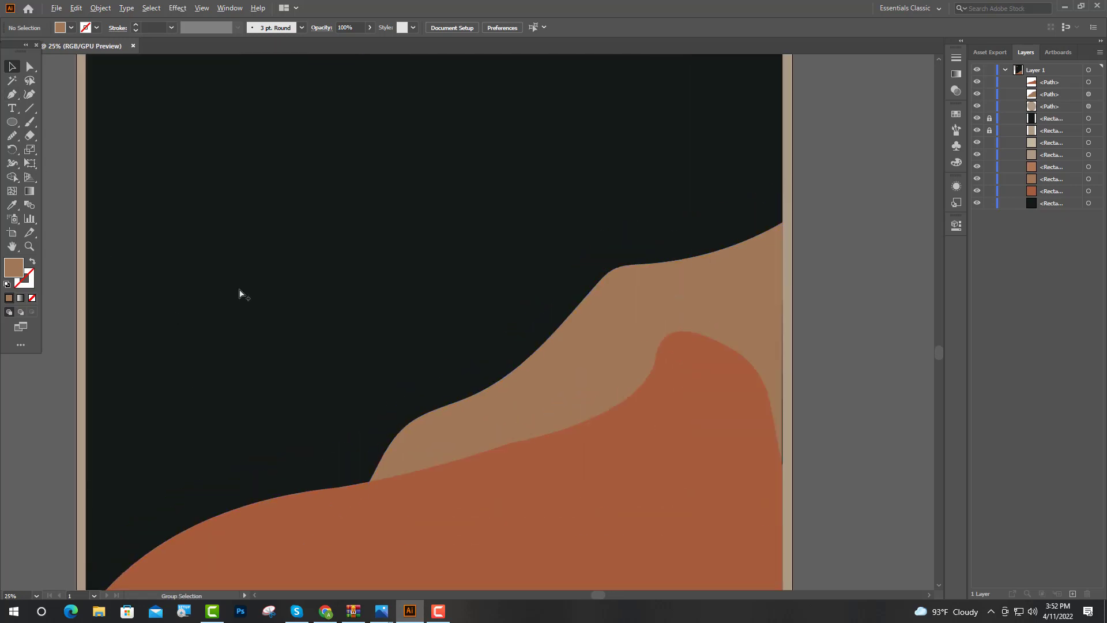
# Sample the light terracotta swatch and paint a freehand closed hill outline, about 1328 by 1596 px, in the poster's lower-left corner with the Paintbrush tool
pyautogui.scroll(-4, 452, 291)
pyautogui.scroll(1, 452, 292)
pyautogui.click(11, 205)
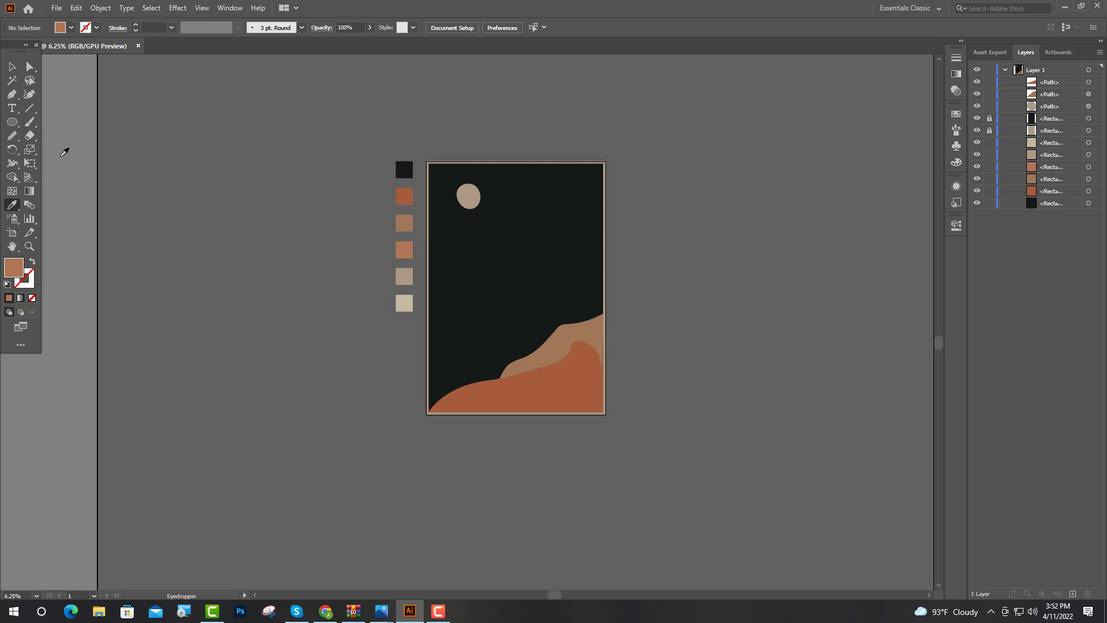
pyautogui.click(29, 123)
pyautogui.scroll(2, 519, 363)
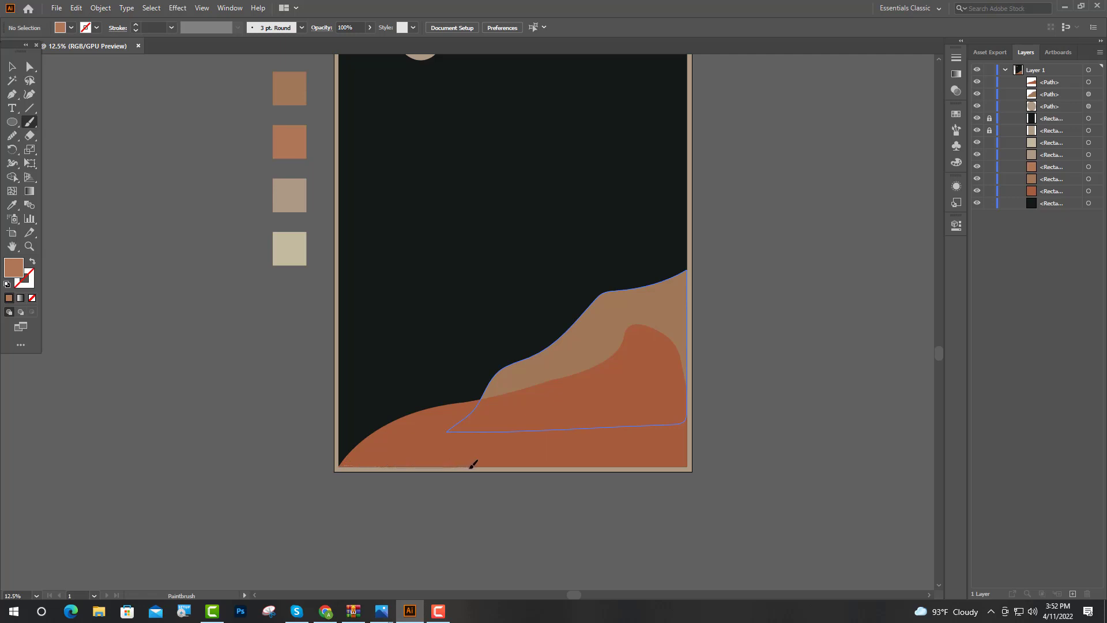
pyautogui.moveTo(457, 406); pyautogui.dragTo(396, 331)
pyautogui.moveTo(343, 327); pyautogui.dragTo(343, 357)
pyautogui.moveTo(348, 463); pyautogui.dragTo(363, 457)
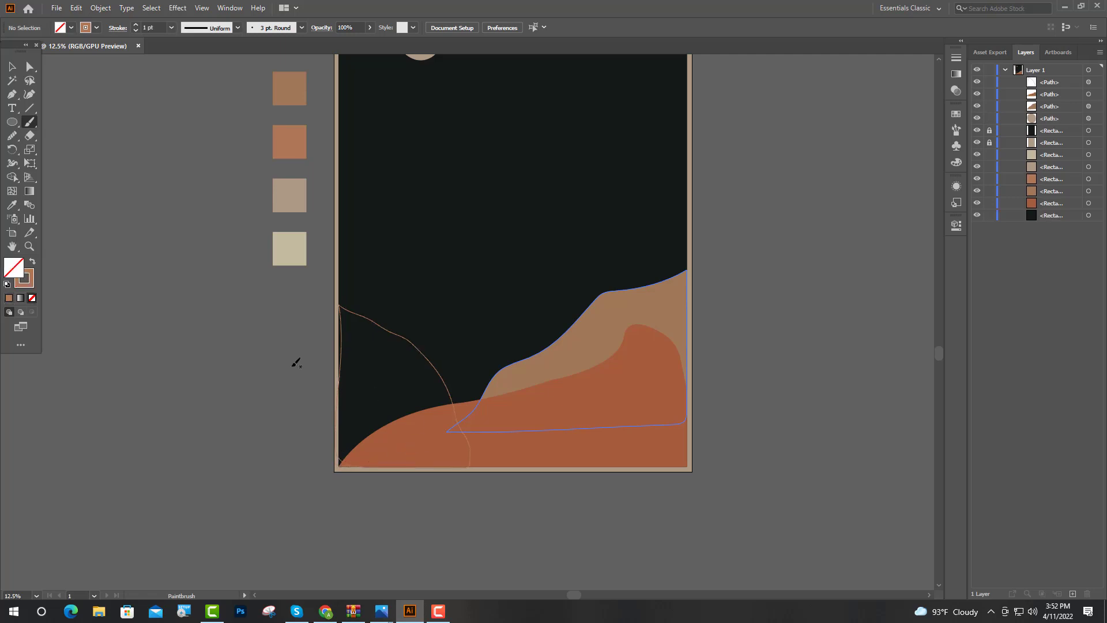
# Move the new outline's lower anchor points onto the frame's inner bottom-left corner and inner bottom edge
pyautogui.click(12, 67)
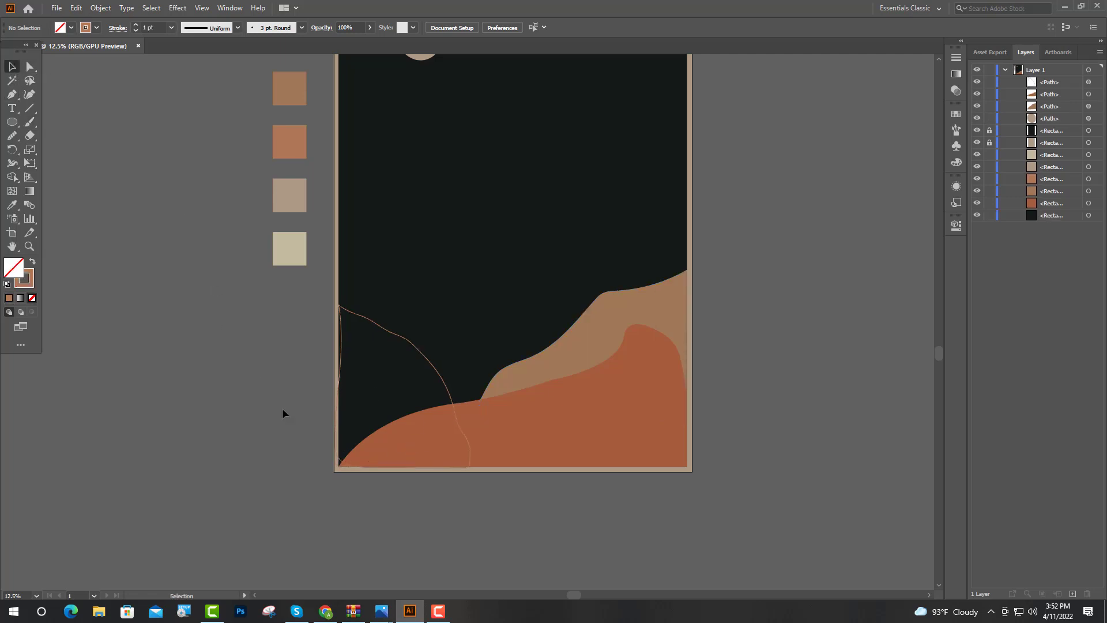
pyautogui.moveTo(359, 468); pyautogui.dragTo(326, 465)
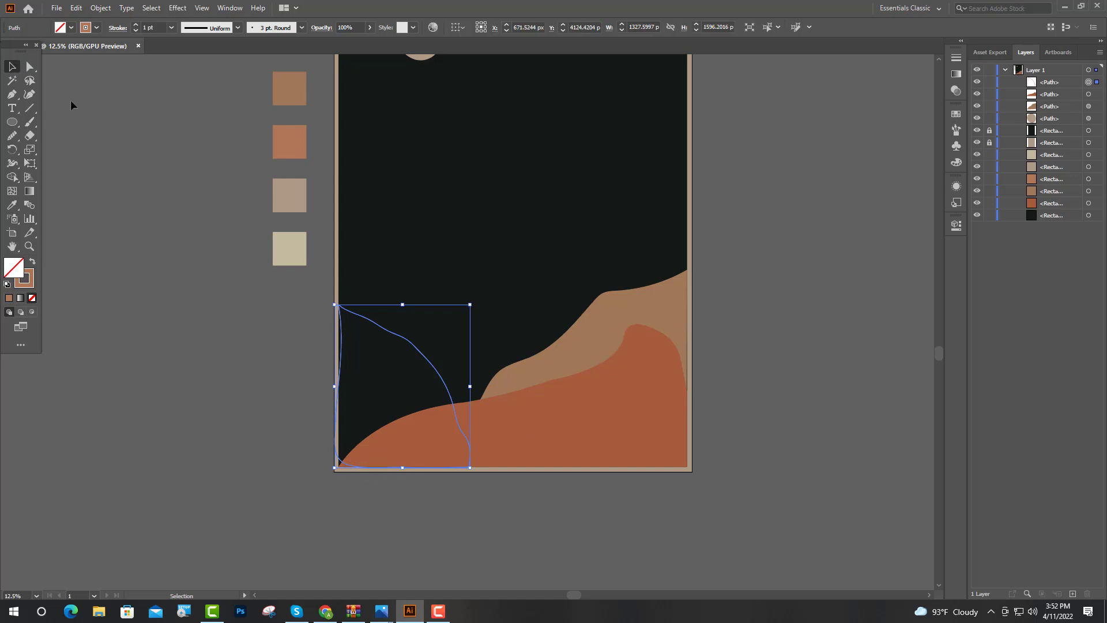
pyautogui.click(30, 67)
pyautogui.scroll(4, 364, 474)
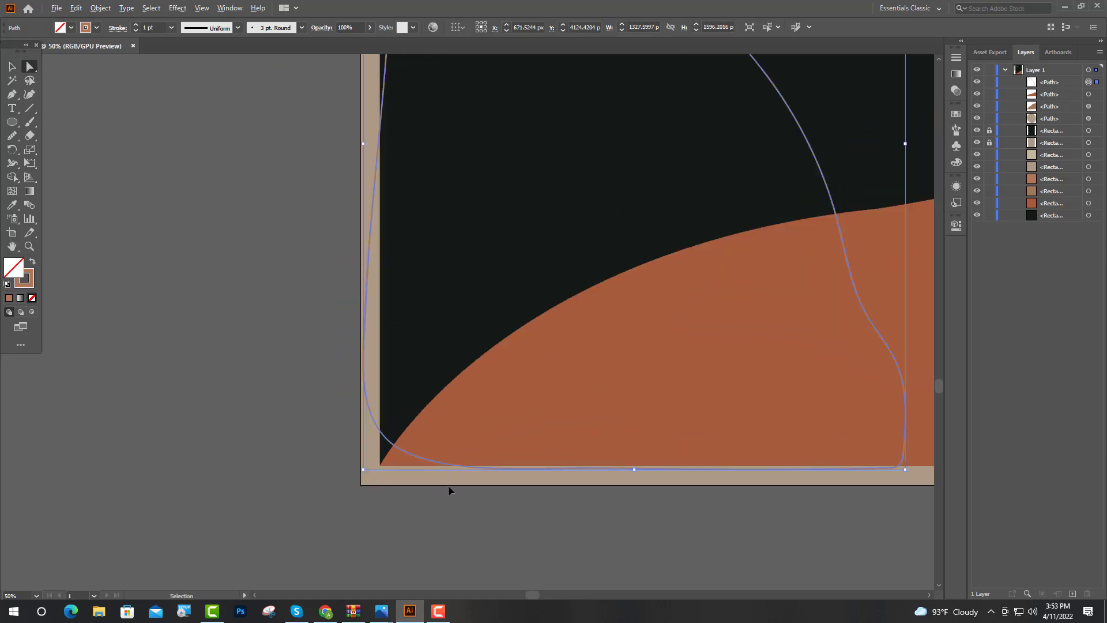
pyautogui.moveTo(410, 453)
pyautogui.mouseDown()
pyautogui.moveTo(392, 472)
pyautogui.moveTo(380, 464)
pyautogui.mouseUp()
pyautogui.moveTo(439, 490); pyautogui.dragTo(449, 465)
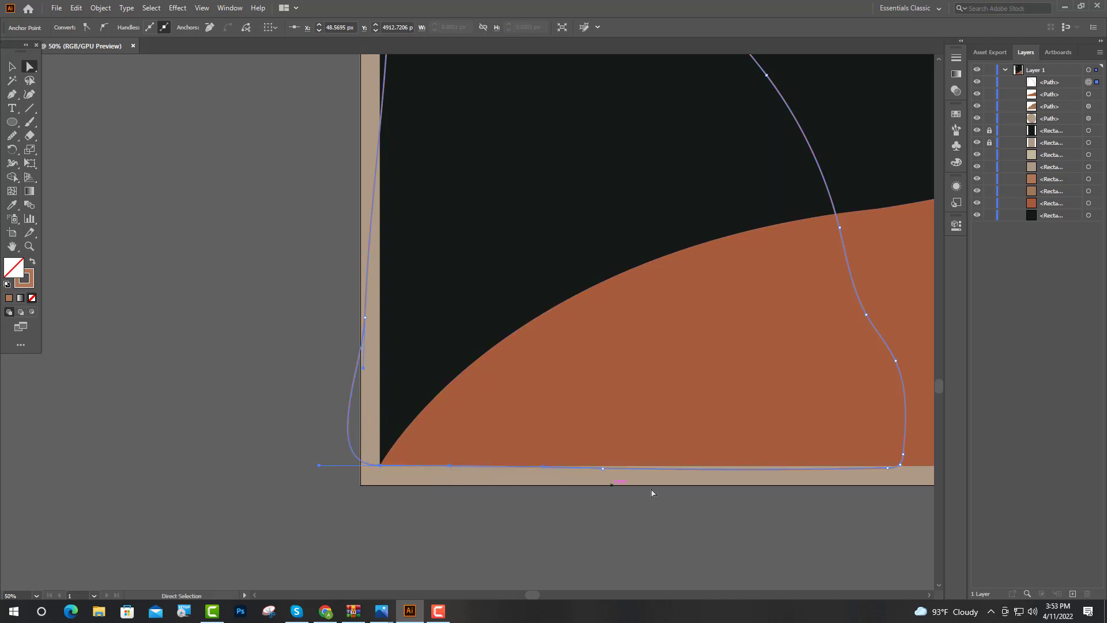
pyautogui.moveTo(604, 468); pyautogui.dragTo(603, 465)
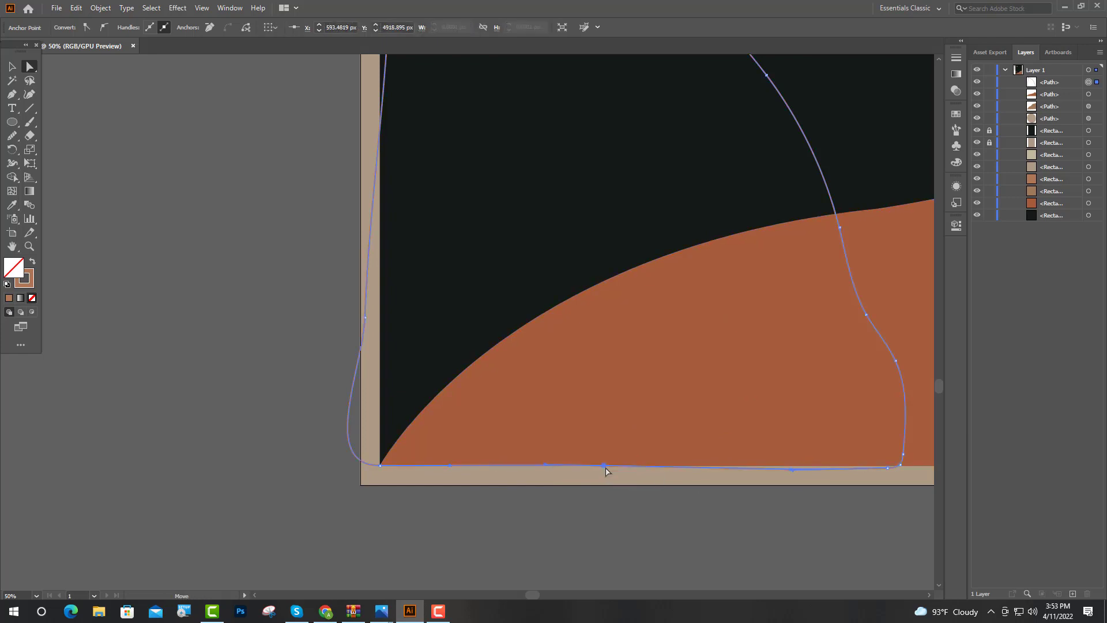
pyautogui.moveTo(892, 470); pyautogui.dragTo(897, 466)
pyautogui.scroll(4, 790, 467)
pyautogui.moveTo(795, 472); pyautogui.dragTo(806, 462)
pyautogui.scroll(-4, 779, 514)
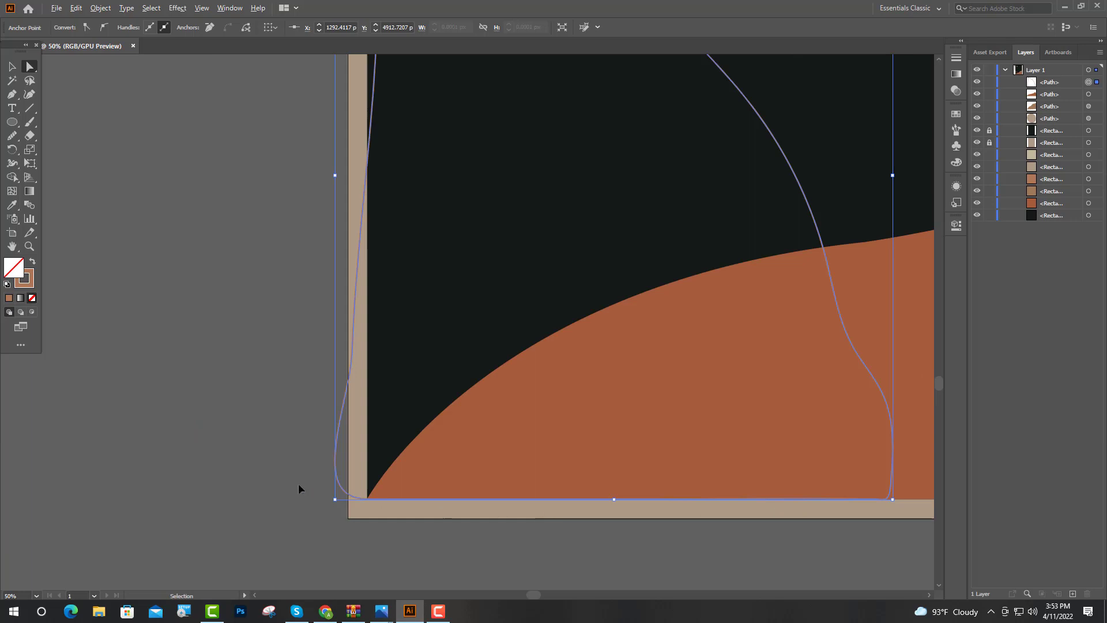
# Sharpen the outline's bottom-left corner and straighten its left side flush with the frame's inner edge by adjusting anchors and handles
pyautogui.scroll(4, 299, 483)
pyautogui.moveTo(571, 542)
pyautogui.mouseDown()
pyautogui.moveTo(326, 541)
pyautogui.moveTo(576, 539)
pyautogui.mouseUp()
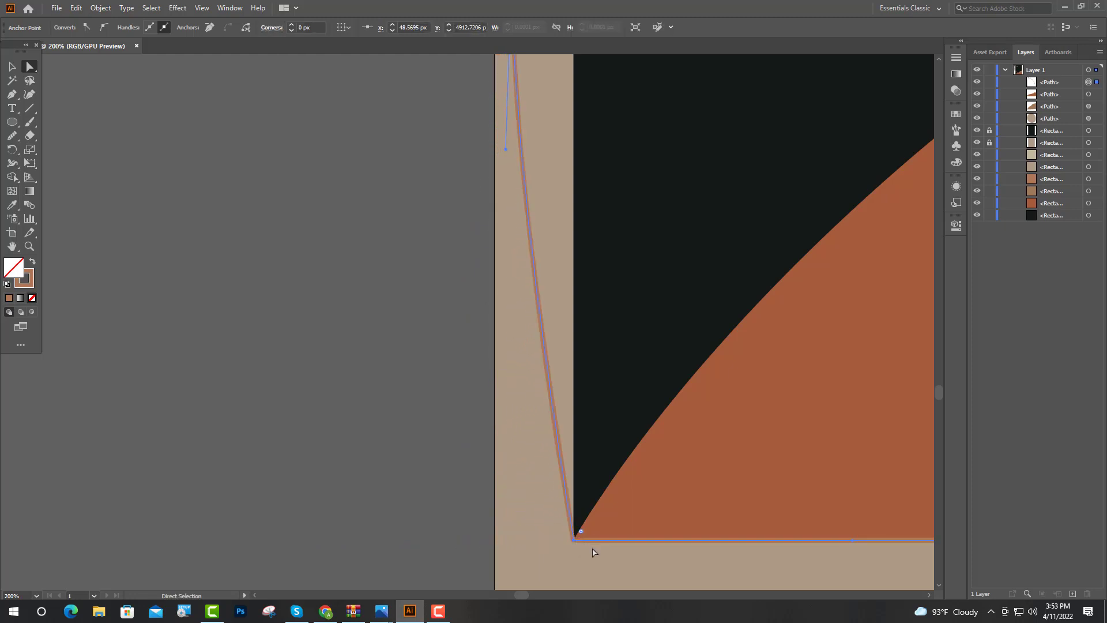
pyautogui.scroll(-5, 593, 549)
pyautogui.scroll(2, 604, 458)
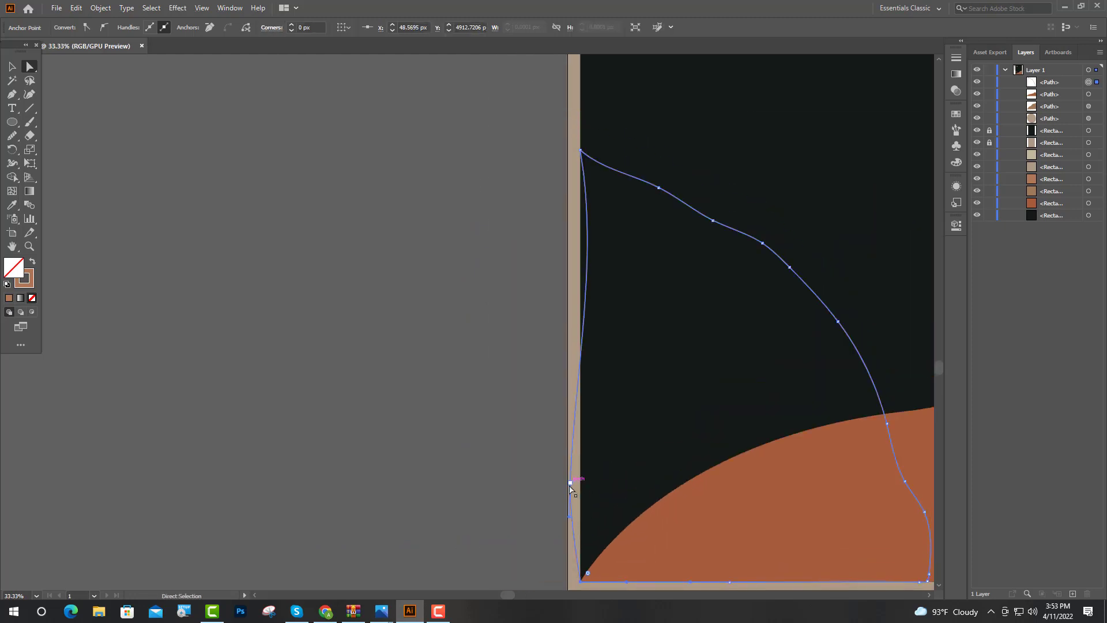
pyautogui.moveTo(575, 486); pyautogui.dragTo(581, 485)
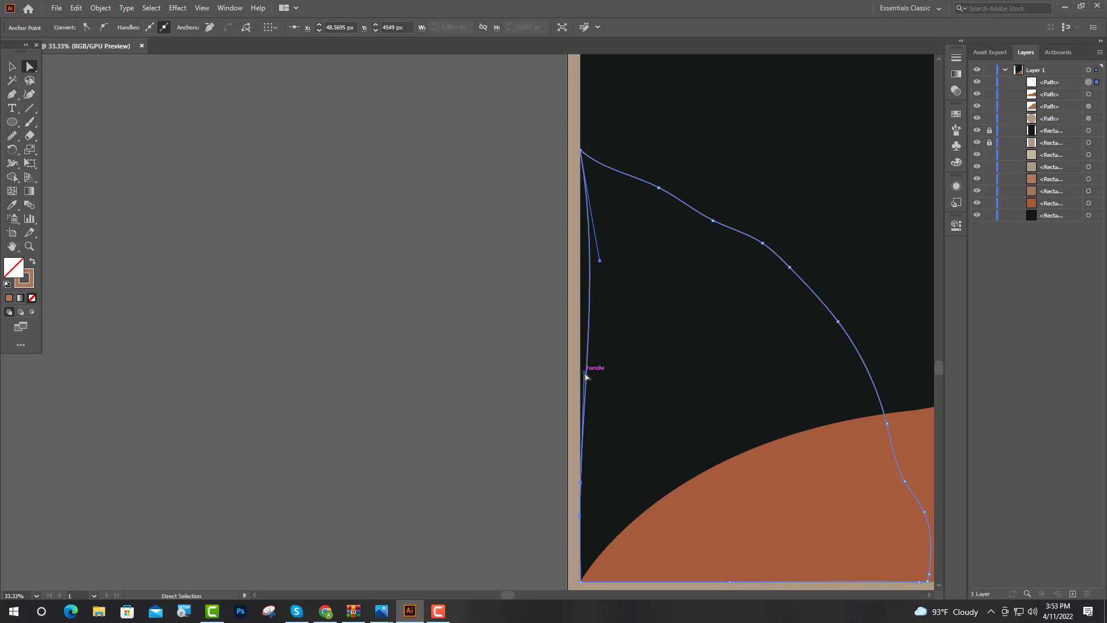
pyautogui.moveTo(586, 375); pyautogui.dragTo(580, 375)
pyautogui.scroll(2, 589, 361)
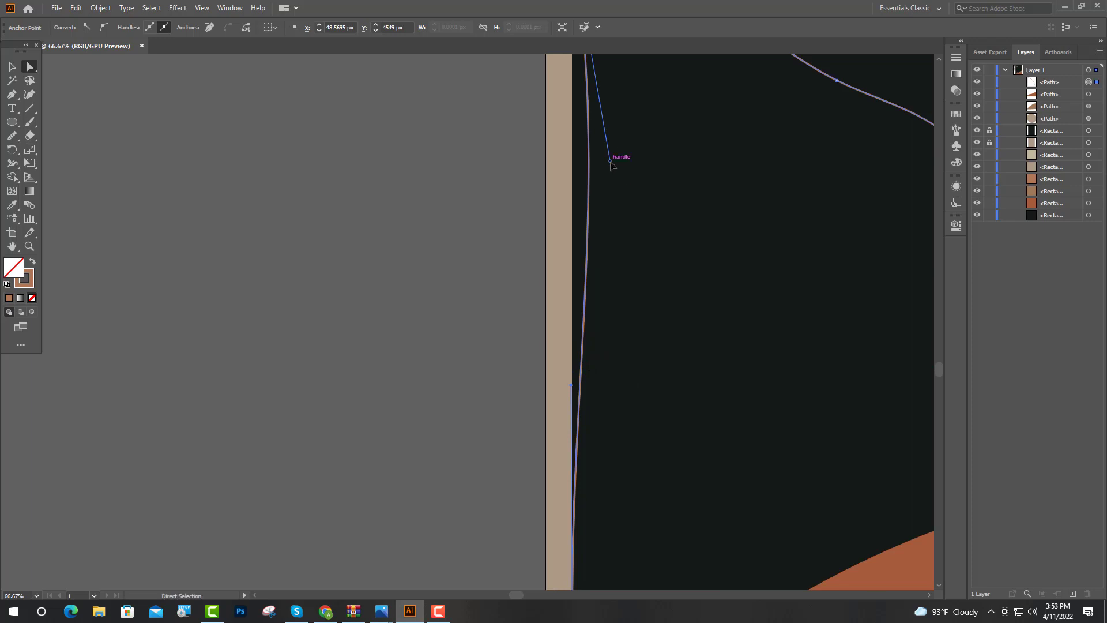
pyautogui.moveTo(611, 160); pyautogui.dragTo(572, 168)
pyautogui.scroll(-5, 608, 220)
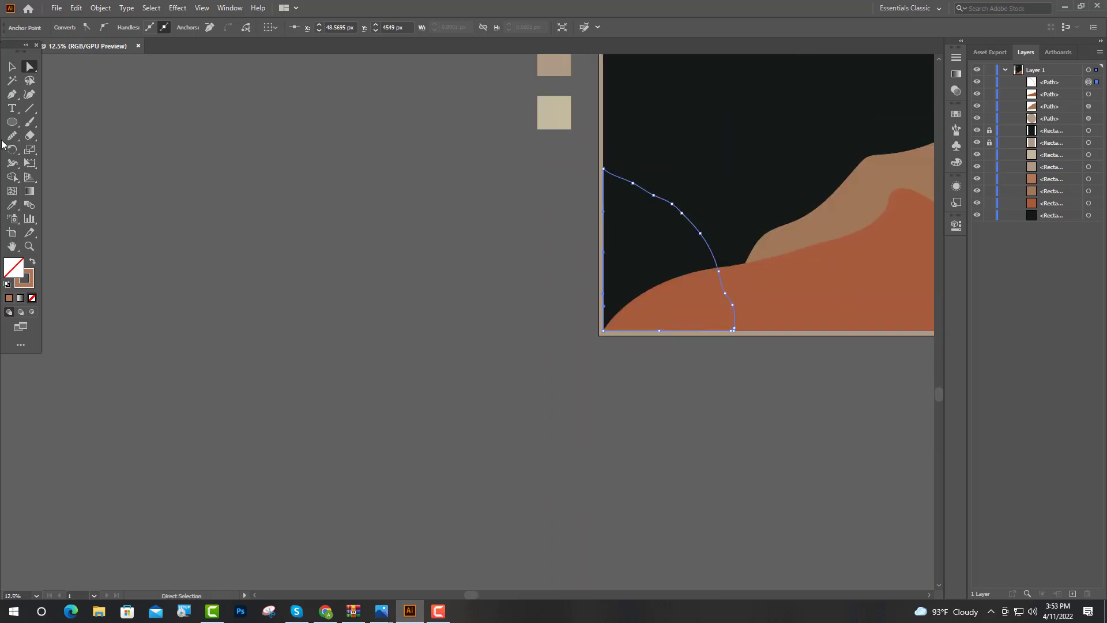
# Swap the fill and stroke of the left hill outline so it is solid terracotta without a stroke
pyautogui.click(11, 69)
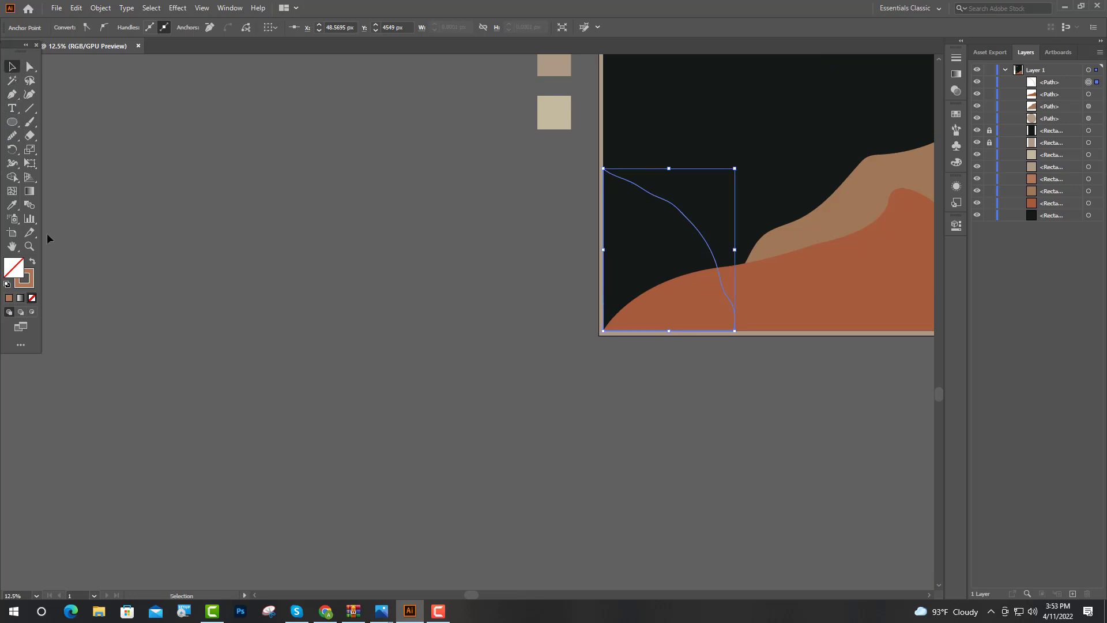
pyautogui.click(32, 263)
pyautogui.click(483, 389)
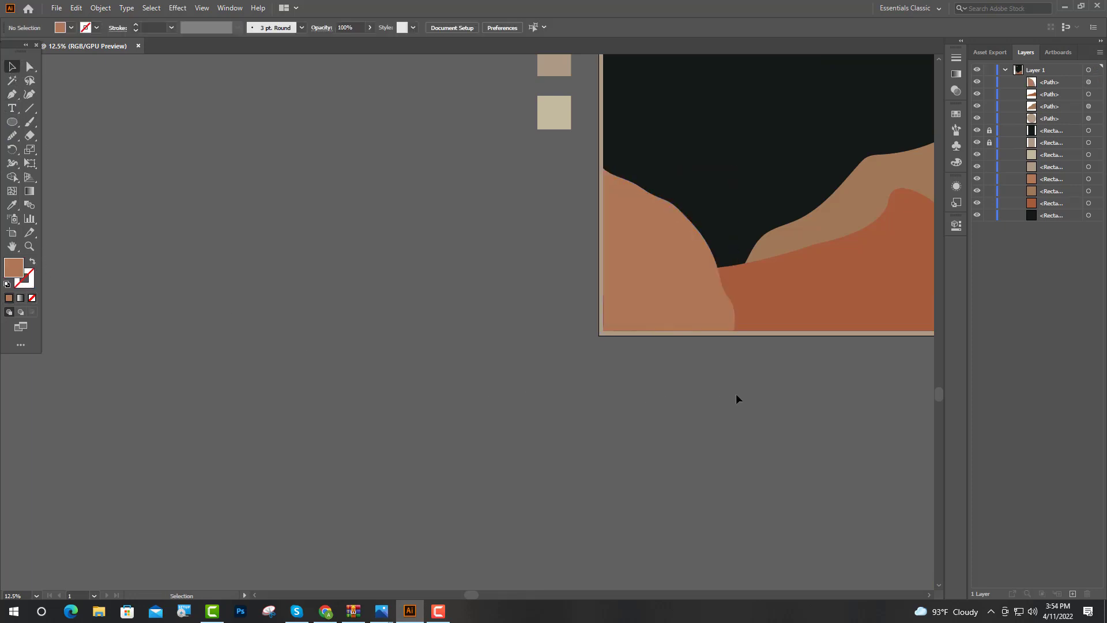
pyautogui.scroll(-2, 486, 342)
pyautogui.scroll(4, 376, 313)
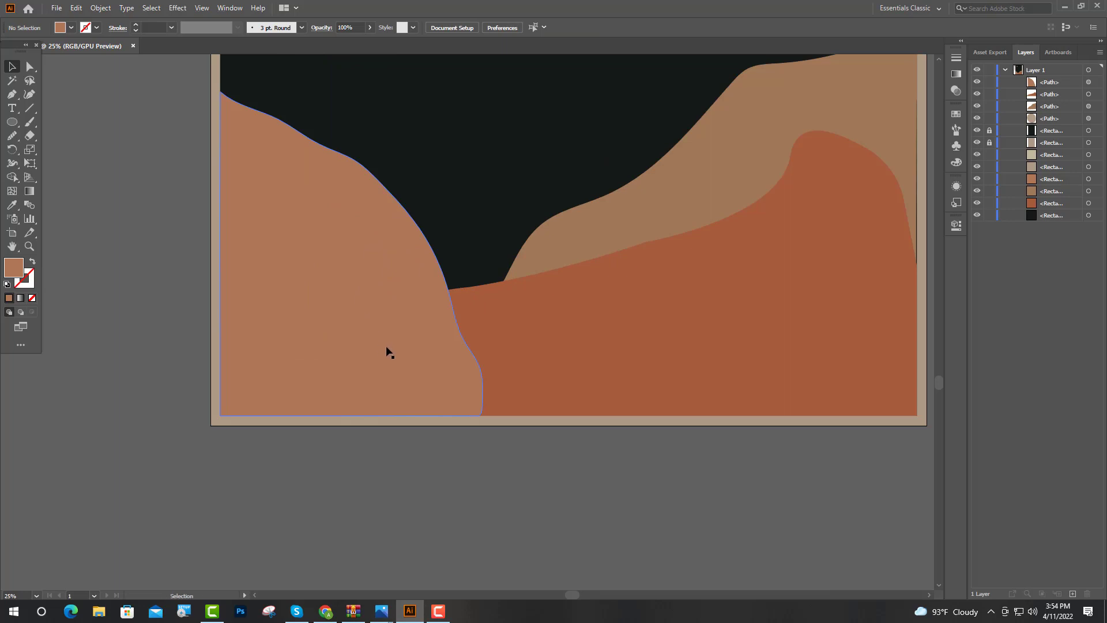
# Move the terracotta hill one level down in the stacking order, behind the rust-orange hill
pyautogui.click(1087, 82)
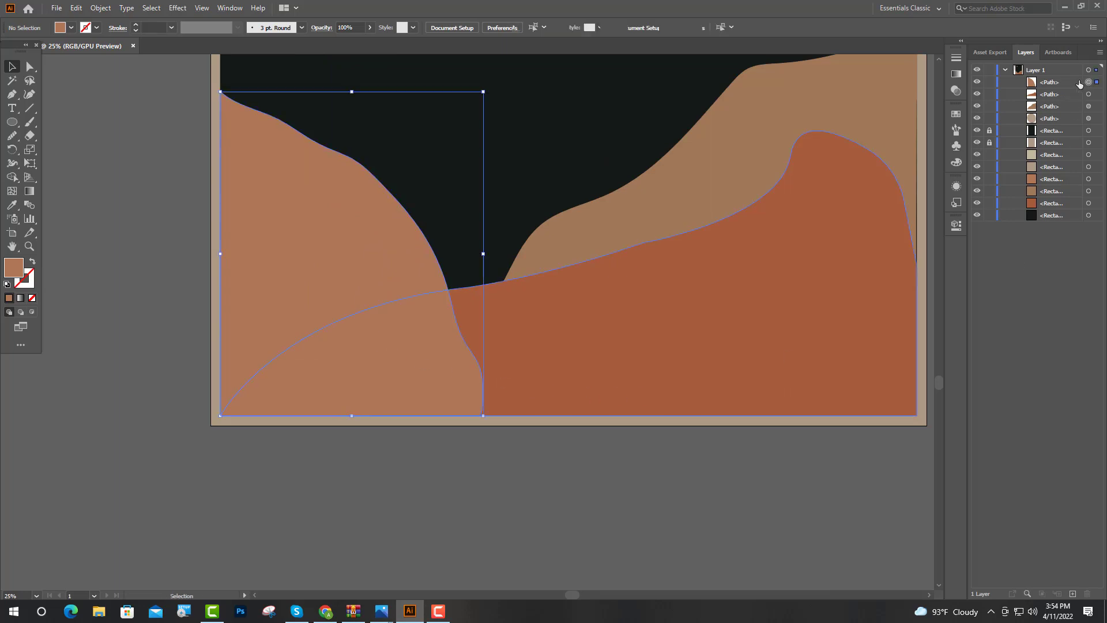
pyautogui.moveTo(1077, 81); pyautogui.dragTo(1074, 99)
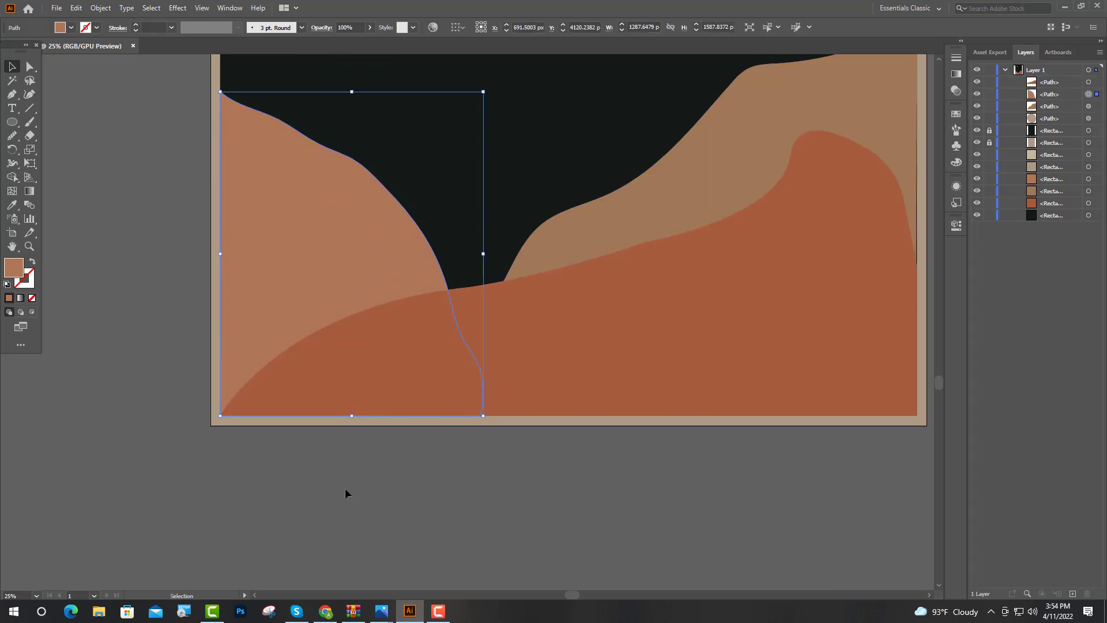
pyautogui.click(294, 497)
pyautogui.scroll(-2, 229, 446)
pyautogui.scroll(2, 459, 396)
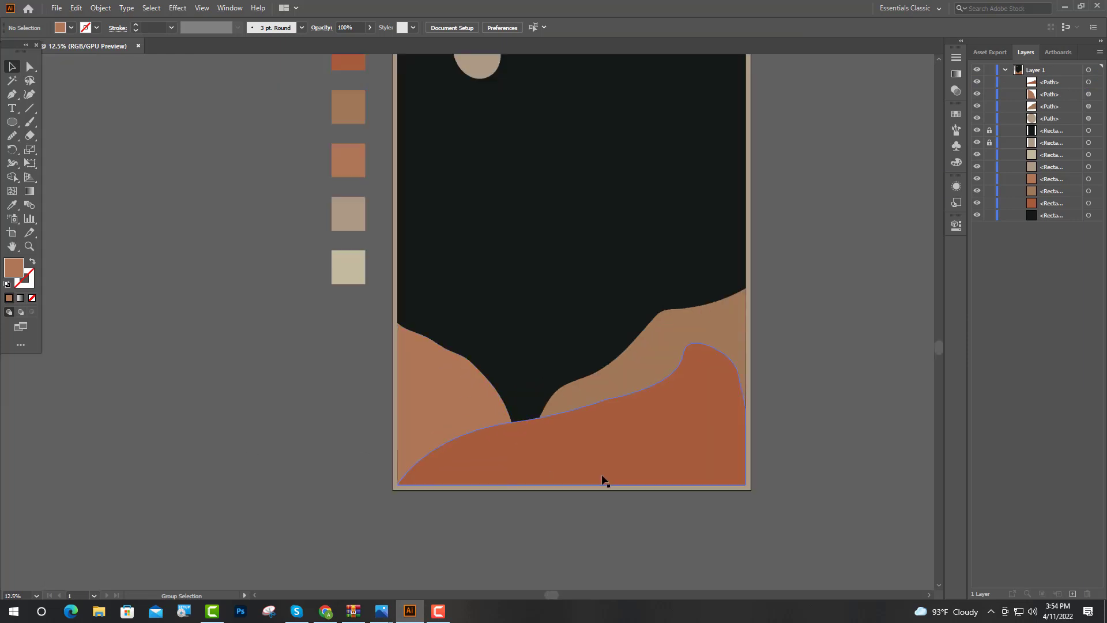
# Sample the tan swatch and paint a freehand closed outline of a hill rising across the gap between the terracotta and brown hills
pyautogui.scroll(2, 573, 420)
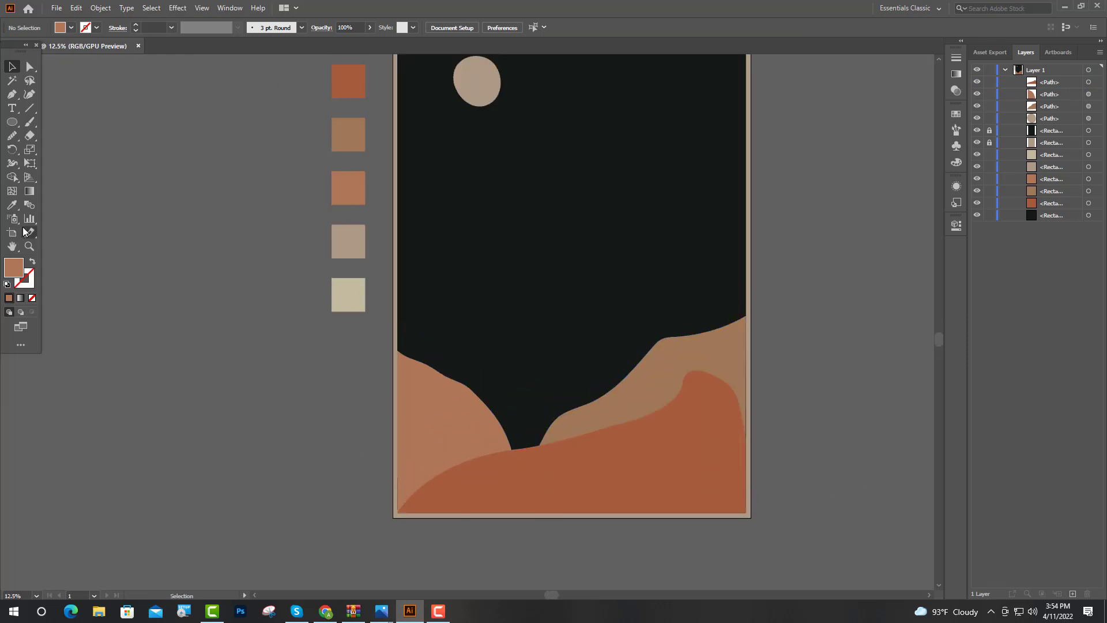
pyautogui.click(11, 205)
pyautogui.click(353, 240)
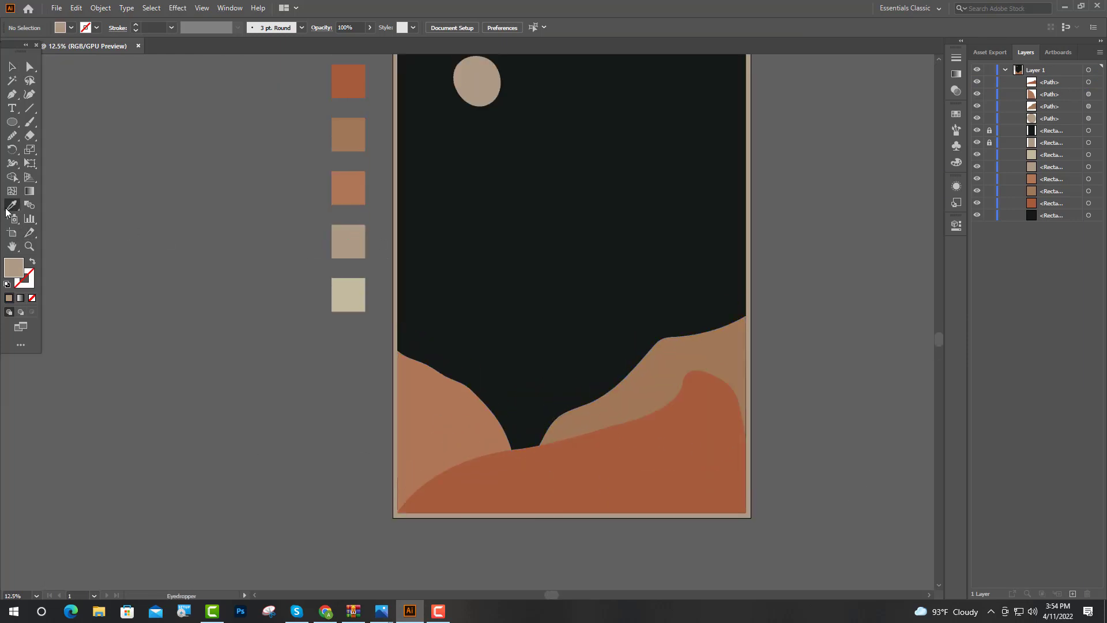
pyautogui.click(30, 122)
pyautogui.moveTo(625, 454)
pyautogui.mouseDown()
pyautogui.moveTo(449, 459)
pyautogui.moveTo(465, 430)
pyautogui.moveTo(550, 376)
pyautogui.moveTo(693, 314)
pyautogui.moveTo(689, 341)
pyautogui.mouseUp()
pyautogui.moveTo(690, 391)
pyautogui.mouseDown()
pyautogui.moveTo(675, 435)
pyautogui.moveTo(617, 454)
pyautogui.mouseUp()
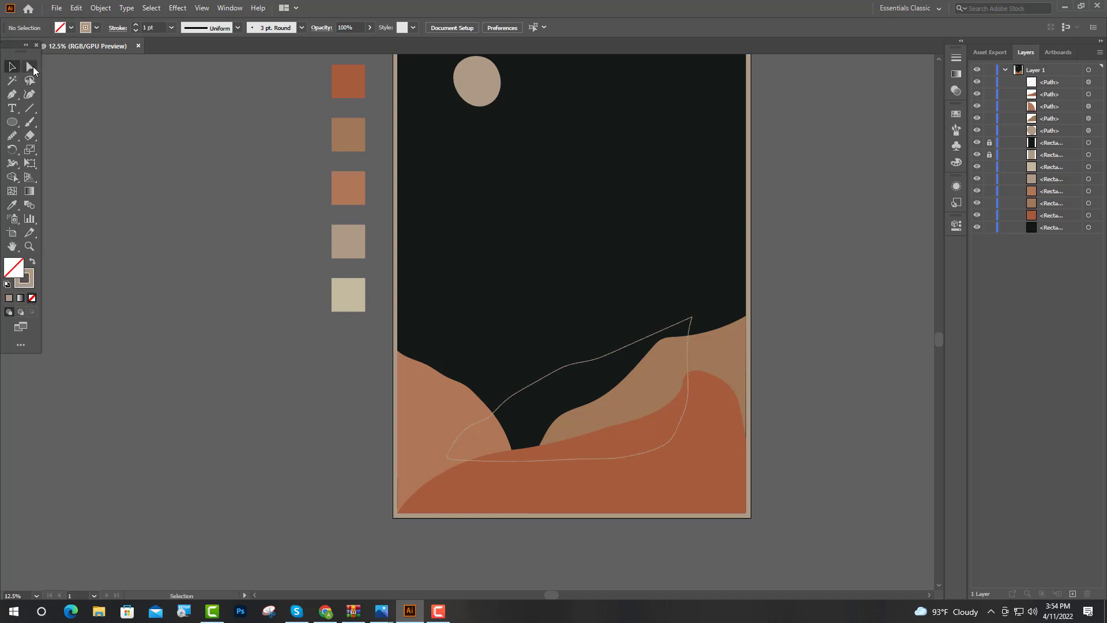
# Round the tan outline's pointed peak to a radius of about 286 px and enlarge the outline to about 2627 by 1380 px
pyautogui.click(30, 66)
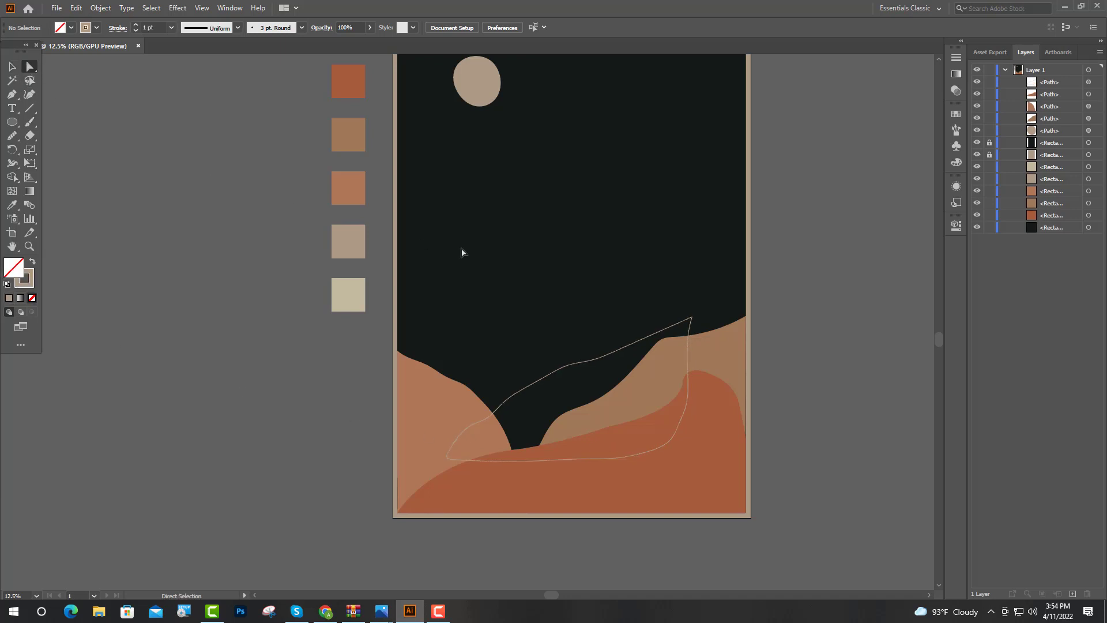
pyautogui.click(690, 325)
pyautogui.moveTo(684, 326); pyautogui.dragTo(657, 363)
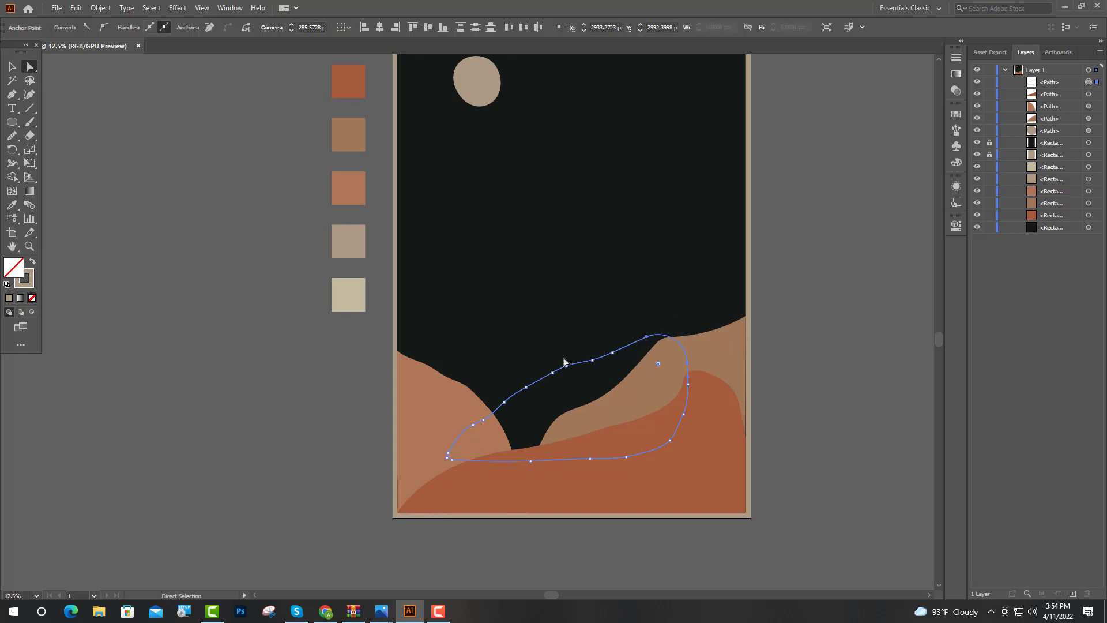
pyautogui.click(11, 66)
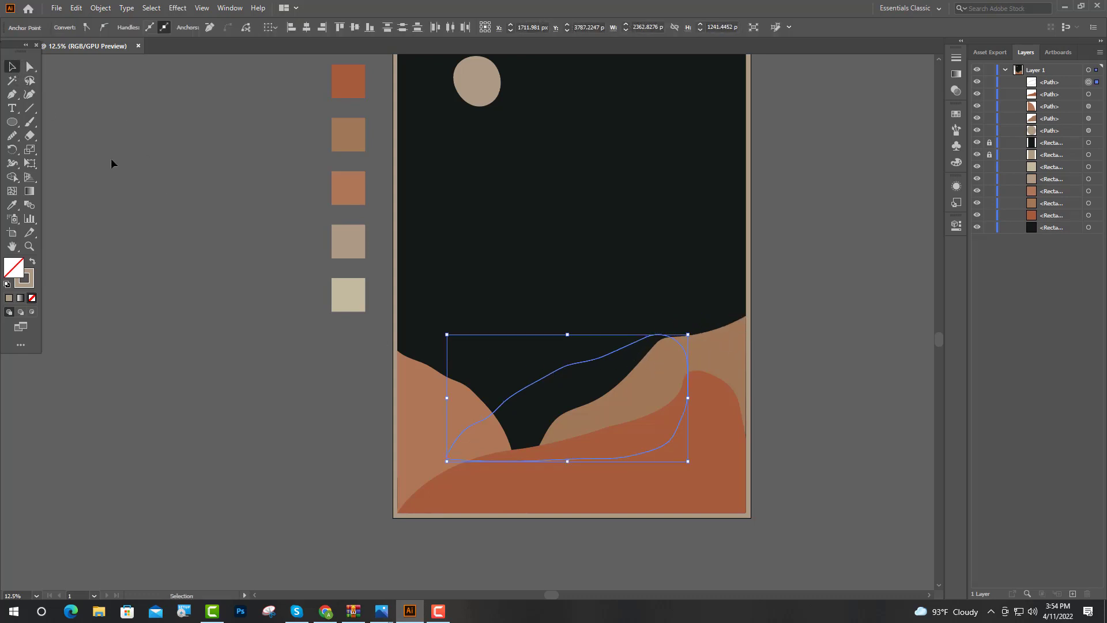
pyautogui.moveTo(688, 334); pyautogui.dragTo(722, 293)
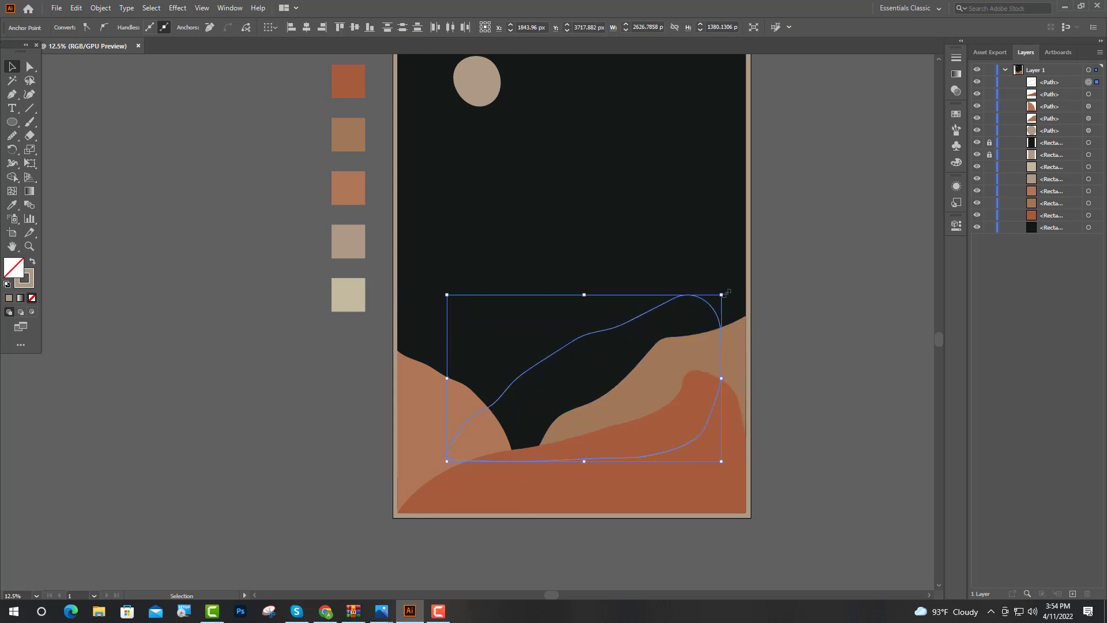
# Swap the tan hill outline's fill and stroke to make it solid tan, and move it behind the brown hill in the stacking order
pyautogui.click(812, 292)
pyautogui.click(565, 461)
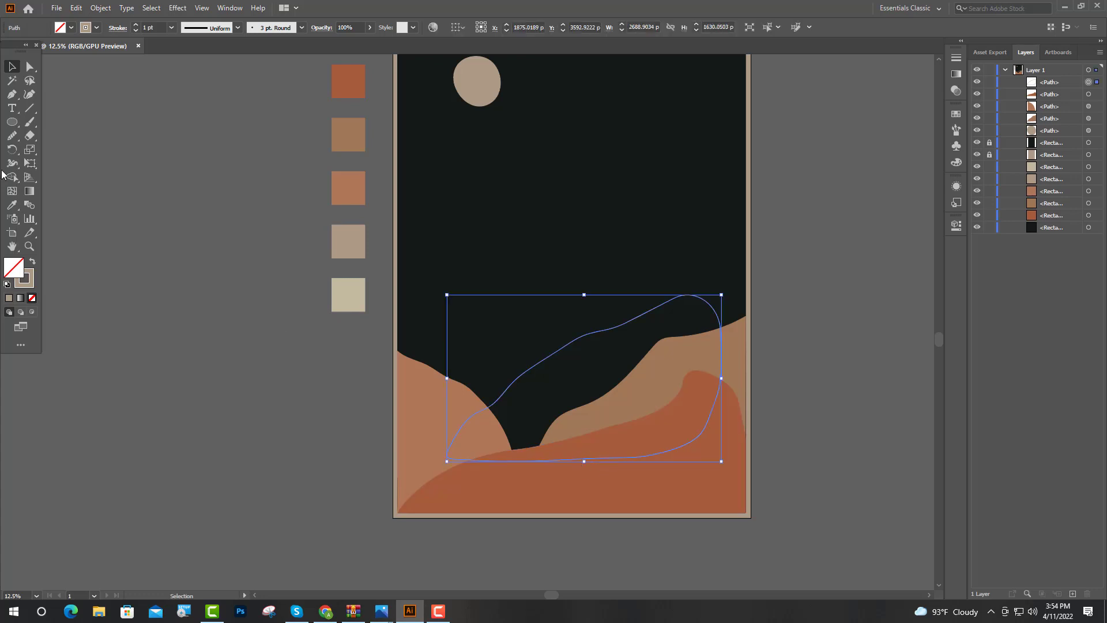
pyautogui.click(31, 261)
pyautogui.click(208, 350)
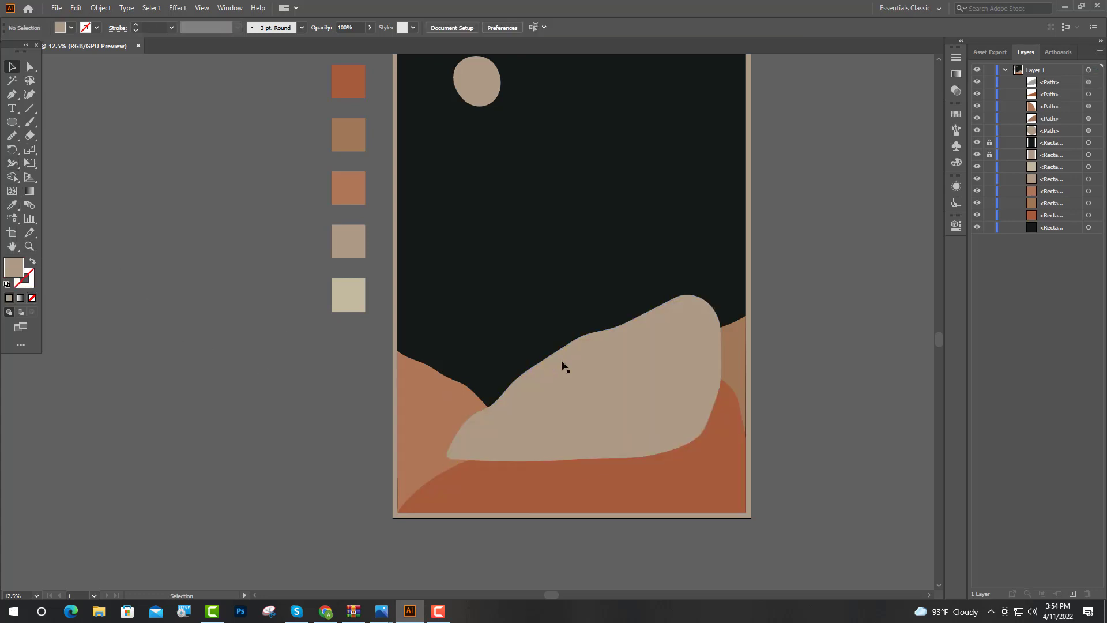
pyautogui.moveTo(1089, 82); pyautogui.dragTo(1067, 122)
pyautogui.click(853, 187)
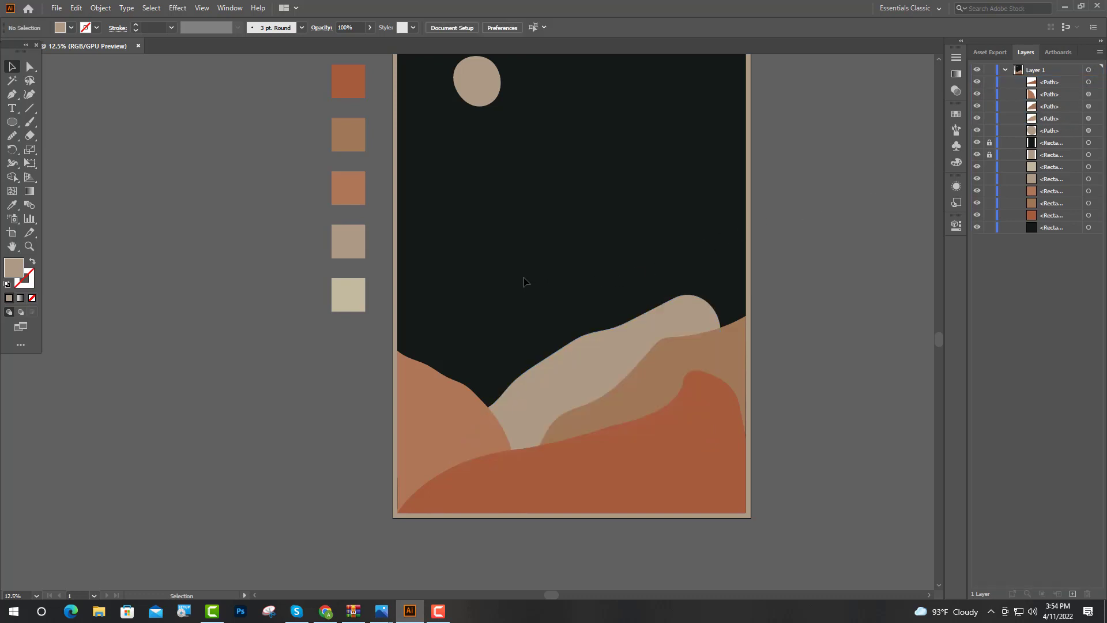
# Shift the tan hill sideways so its rounded peak reaches the poster frame's right inner edge
pyautogui.hotkey('ctrl', 'alt')
pyautogui.scroll(2, 492, 305)
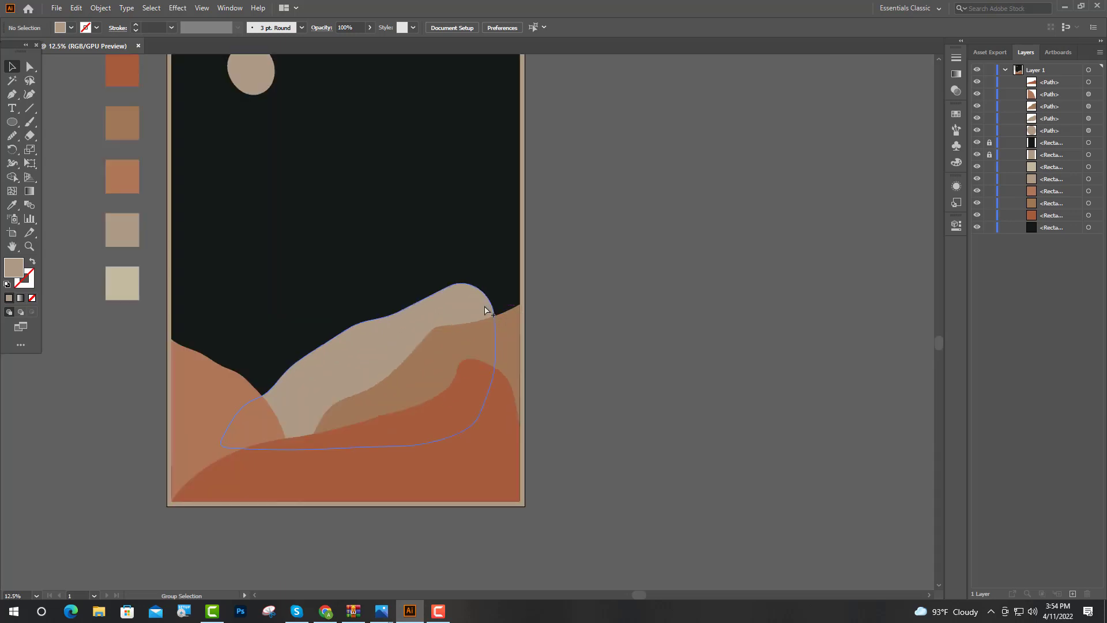
pyautogui.moveTo(460, 312); pyautogui.dragTo(487, 311)
pyautogui.click(695, 309)
pyautogui.scroll(-3, 664, 313)
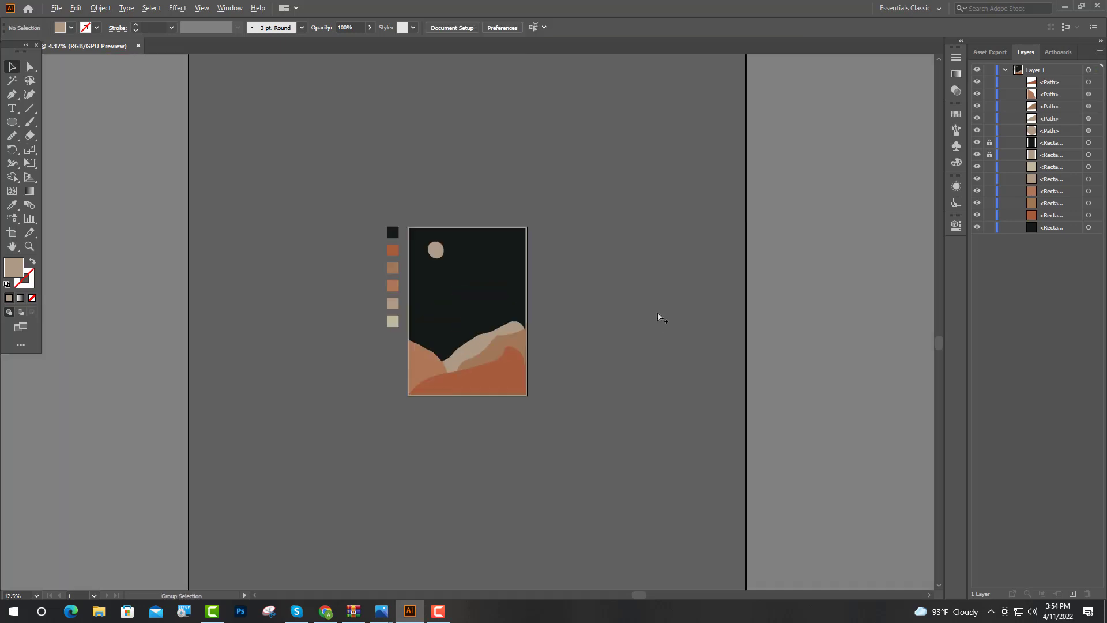
pyautogui.scroll(4, 481, 345)
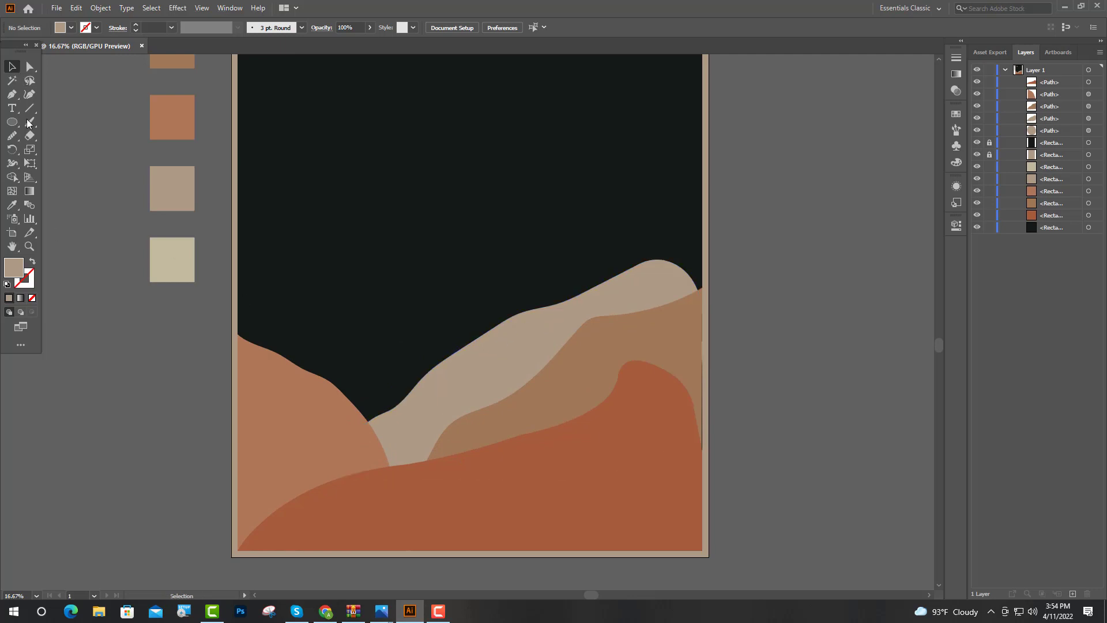
pyautogui.scroll(-3, 485, 264)
pyautogui.scroll(1, 485, 264)
pyautogui.scroll(1, 485, 264)
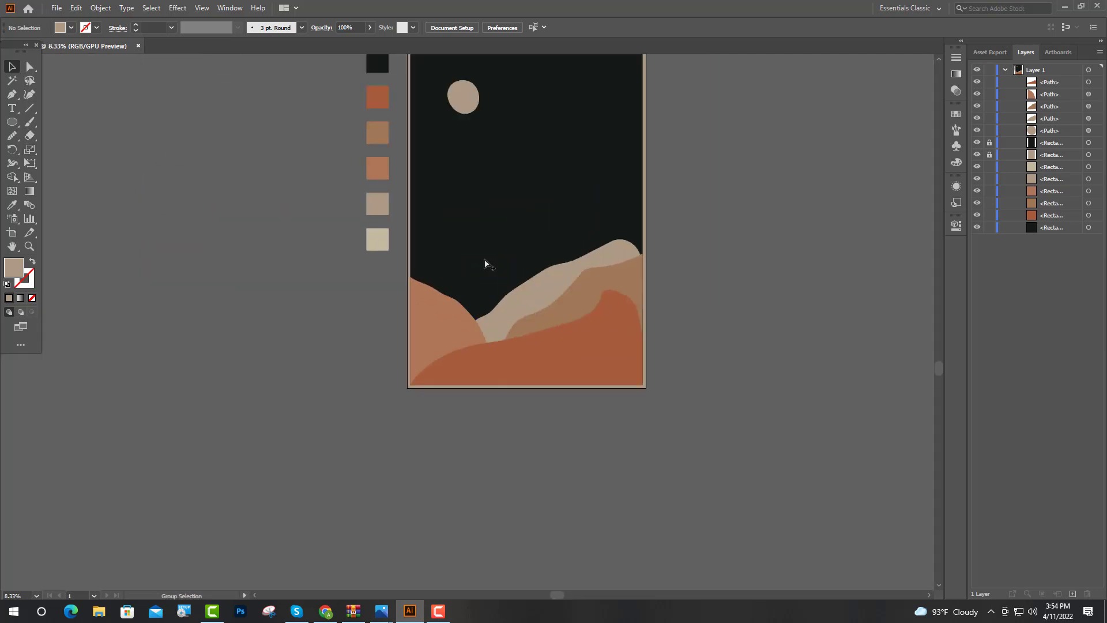
pyautogui.scroll(1, 485, 264)
# Draw a closed curved hill about 2587 by 1754 px with the Pen tool, sloping from the frame's left edge toward the brown hill
pyautogui.click(12, 205)
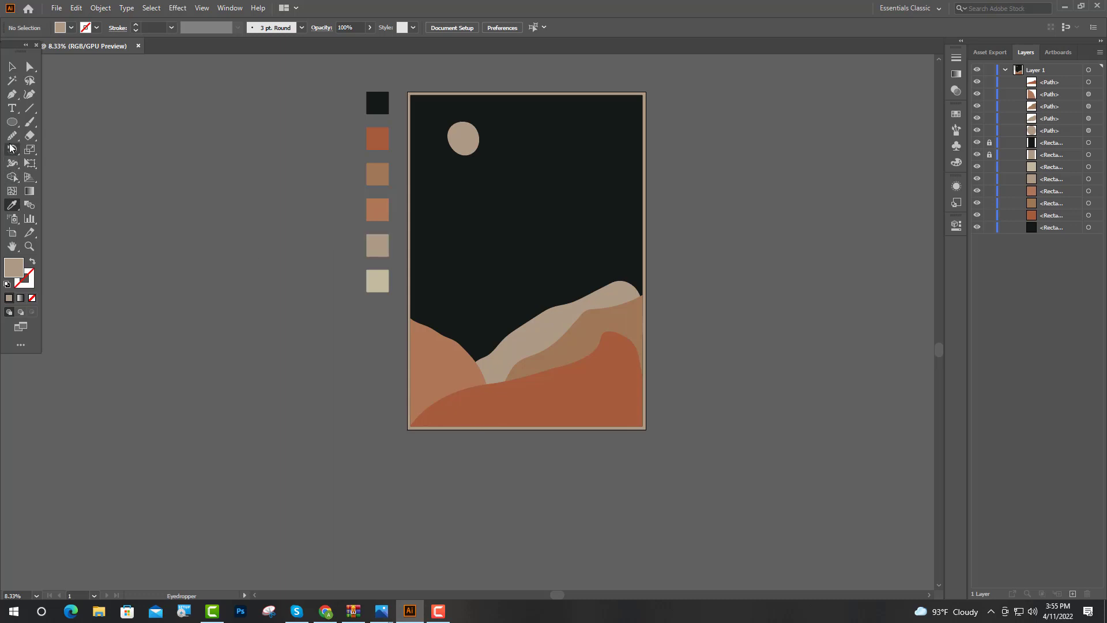
pyautogui.click(12, 95)
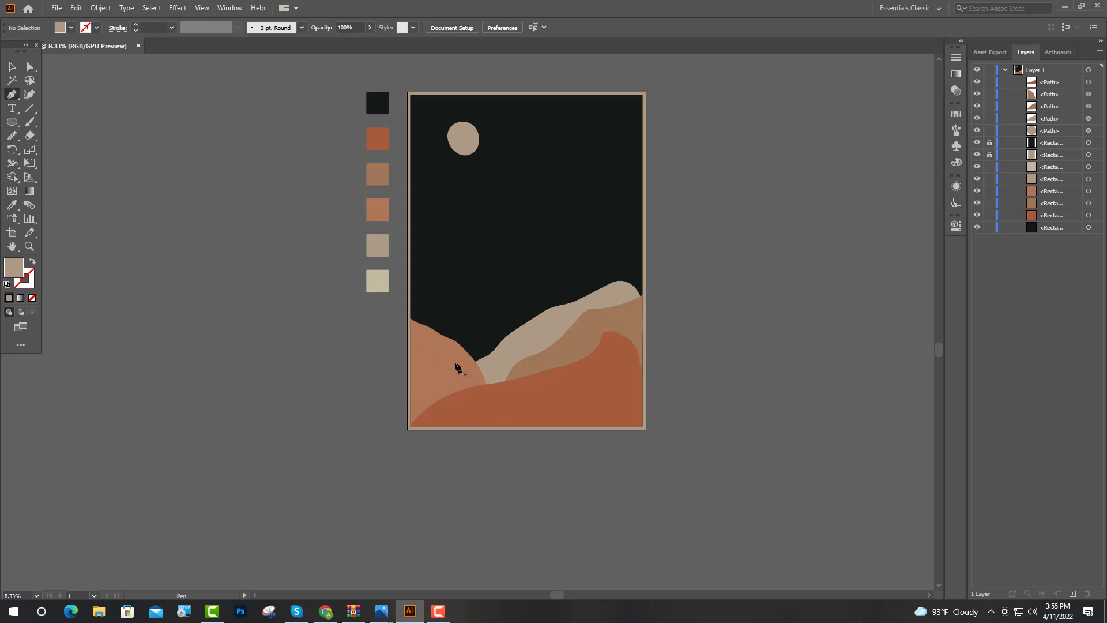
pyautogui.click(498, 371)
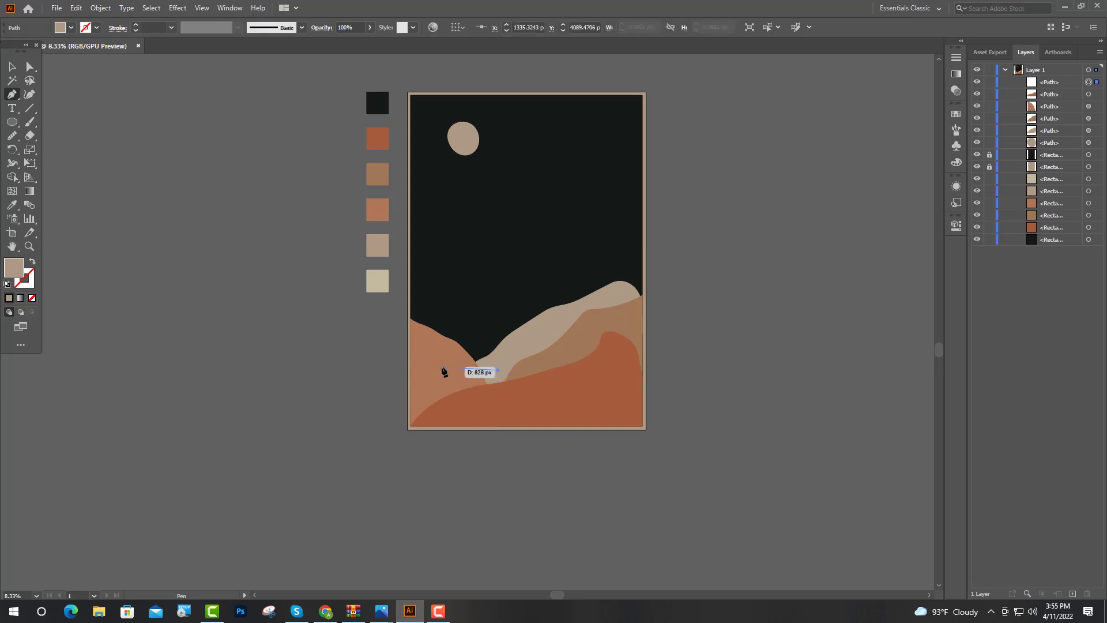
pyautogui.click(410, 370)
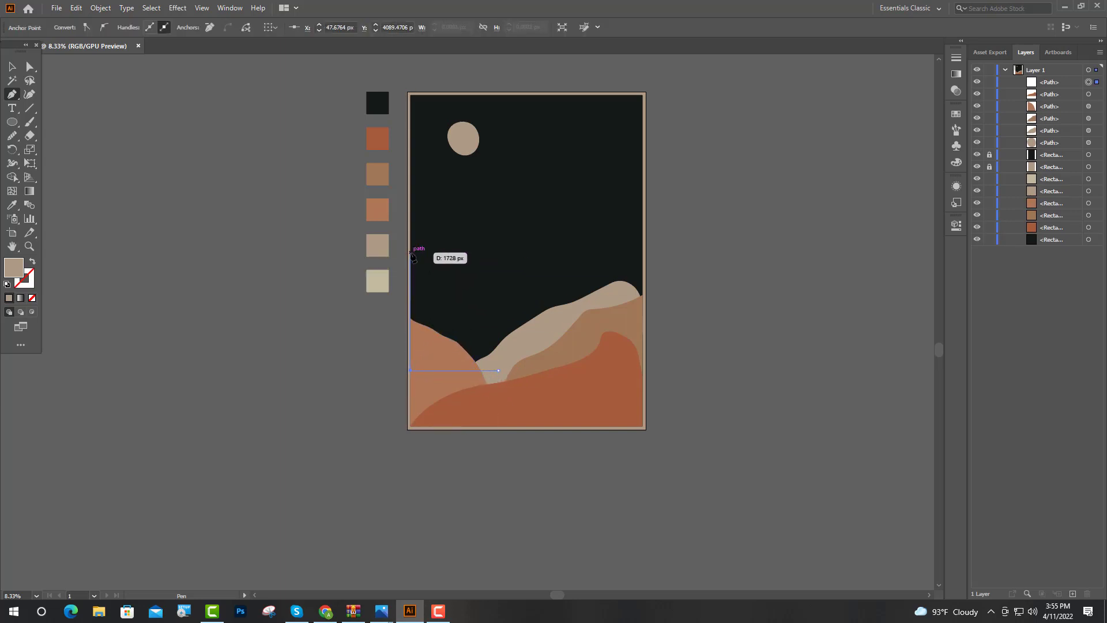
pyautogui.click(411, 252)
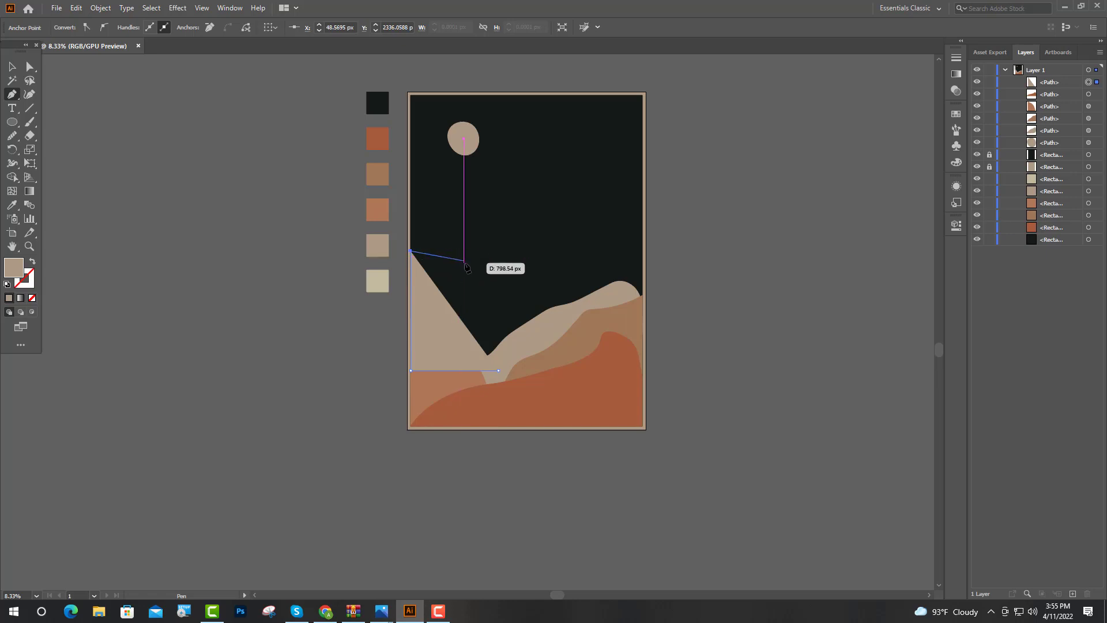
pyautogui.moveTo(475, 284); pyautogui.dragTo(490, 323)
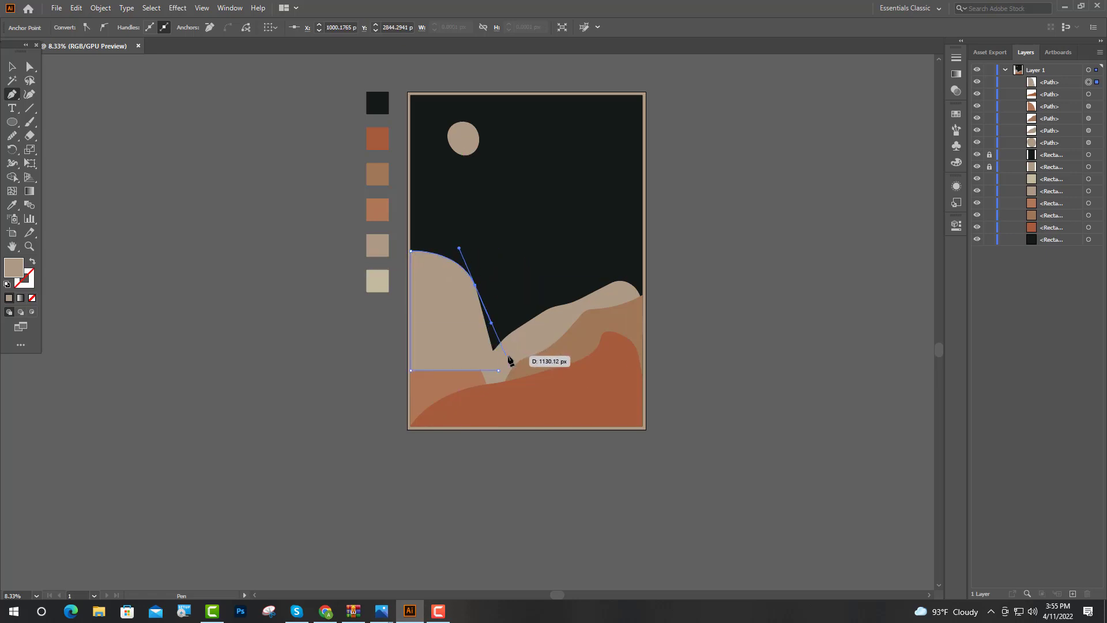
pyautogui.click(551, 324)
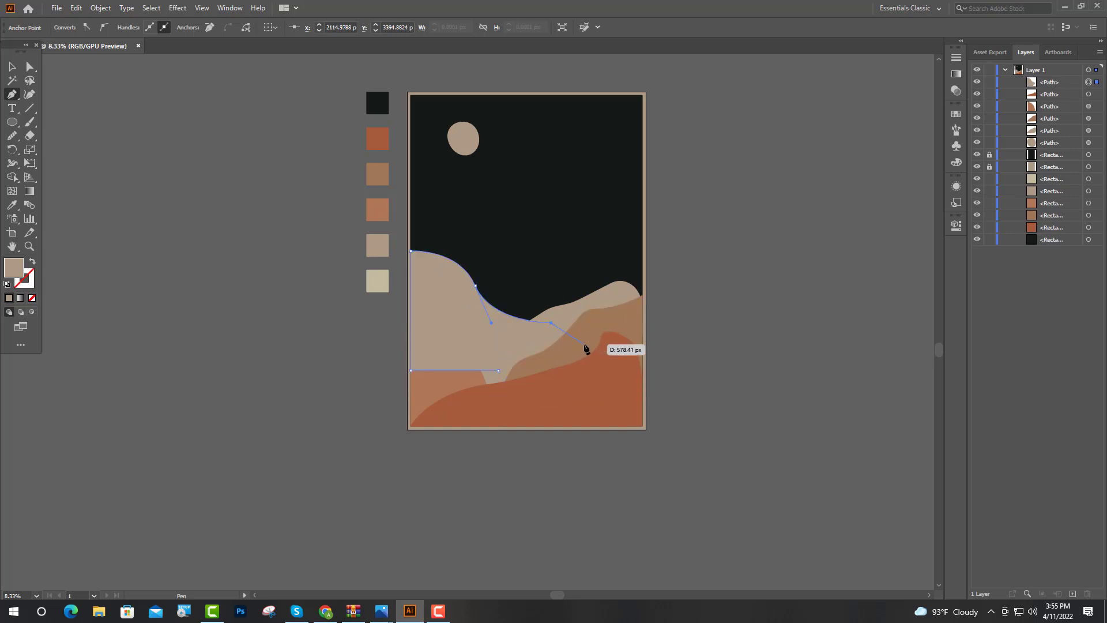
pyautogui.click(586, 345)
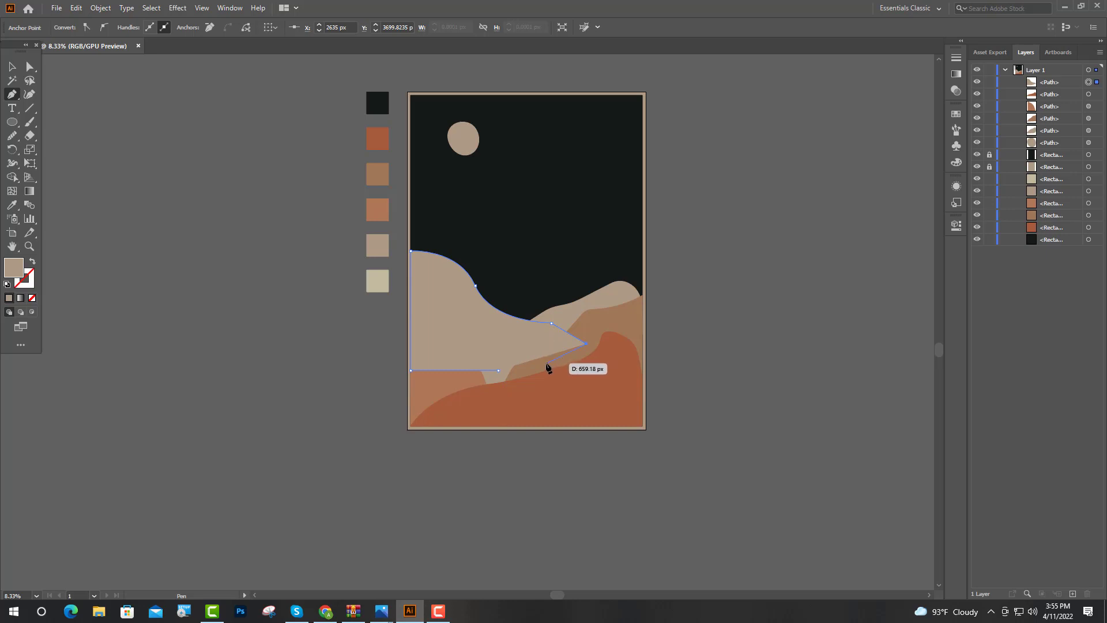
pyautogui.click(499, 371)
pyautogui.click(10, 68)
pyautogui.click(271, 248)
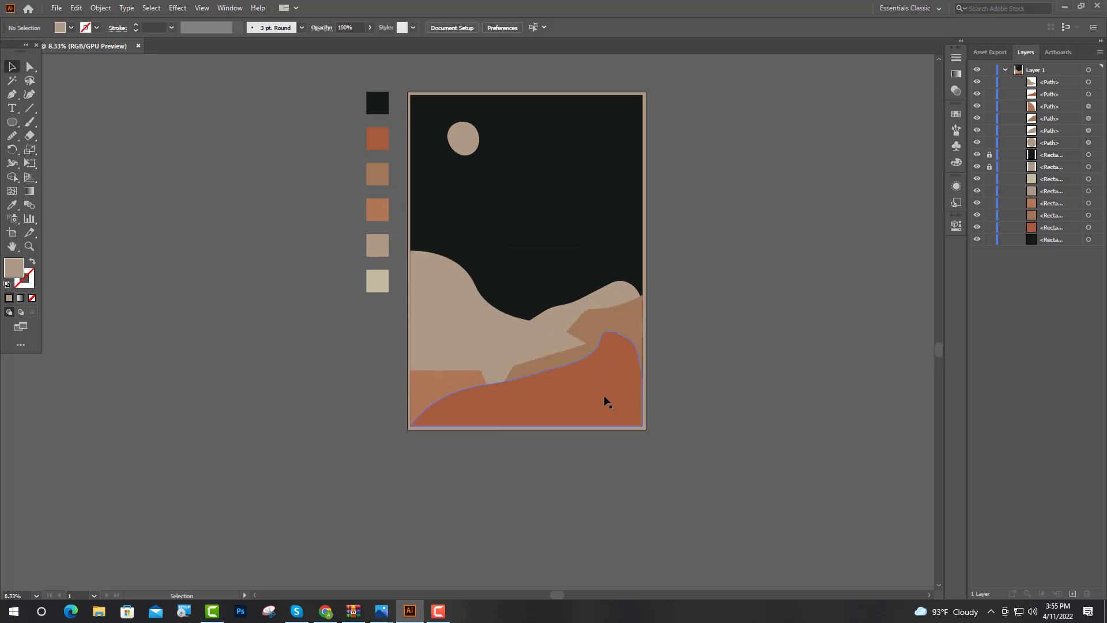
# Fill the new left hill with the cream swatch colour using the Eyedropper
pyautogui.click(534, 356)
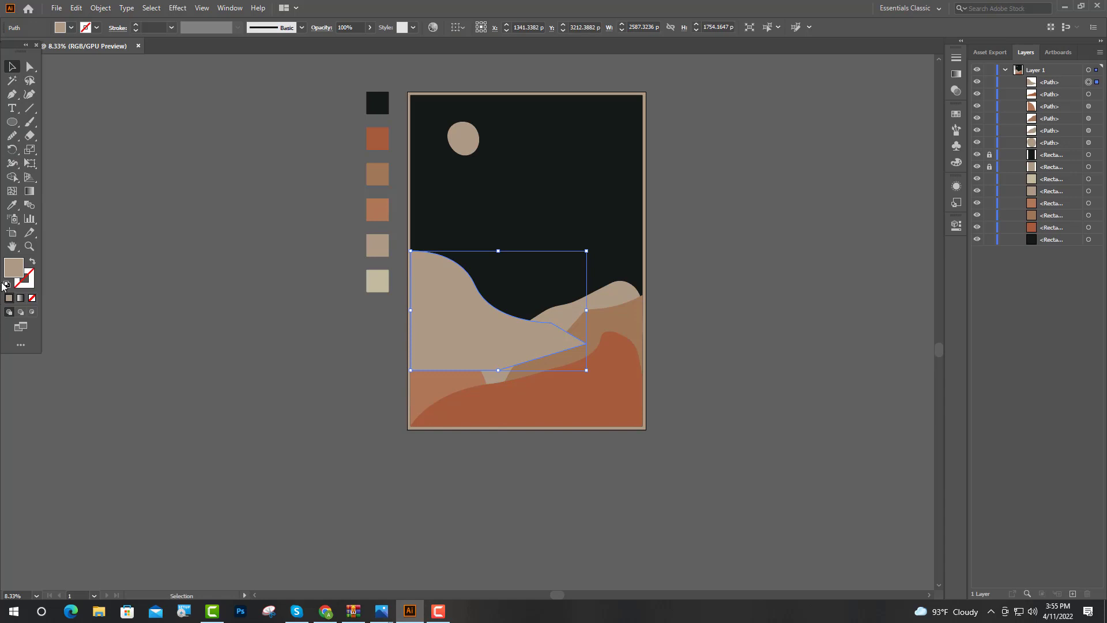
pyautogui.click(11, 205)
pyautogui.click(377, 281)
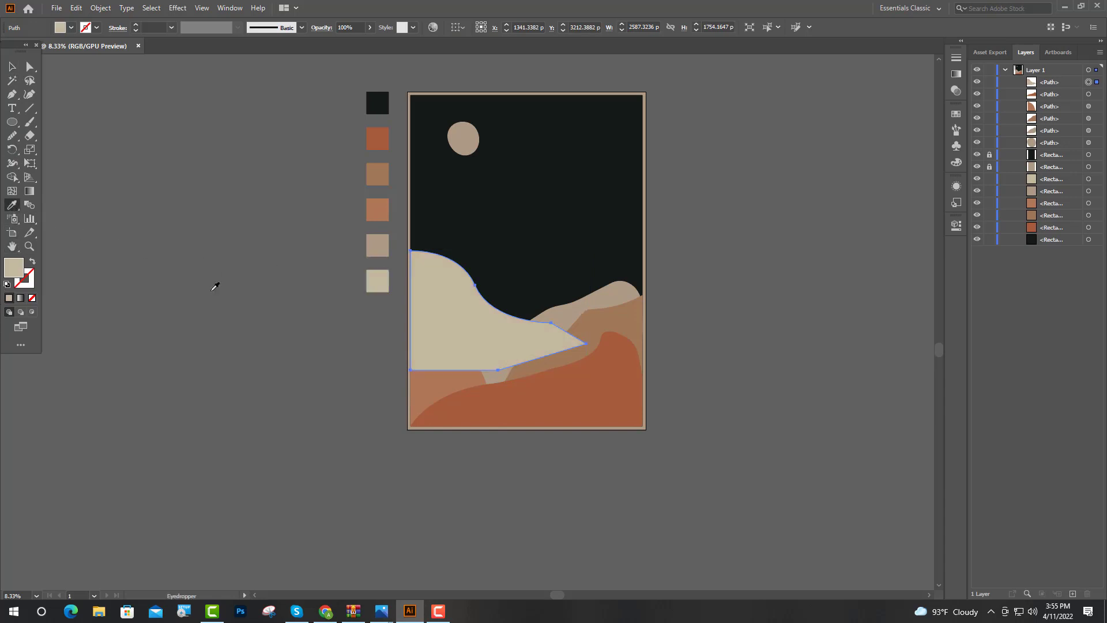
pyautogui.click(12, 67)
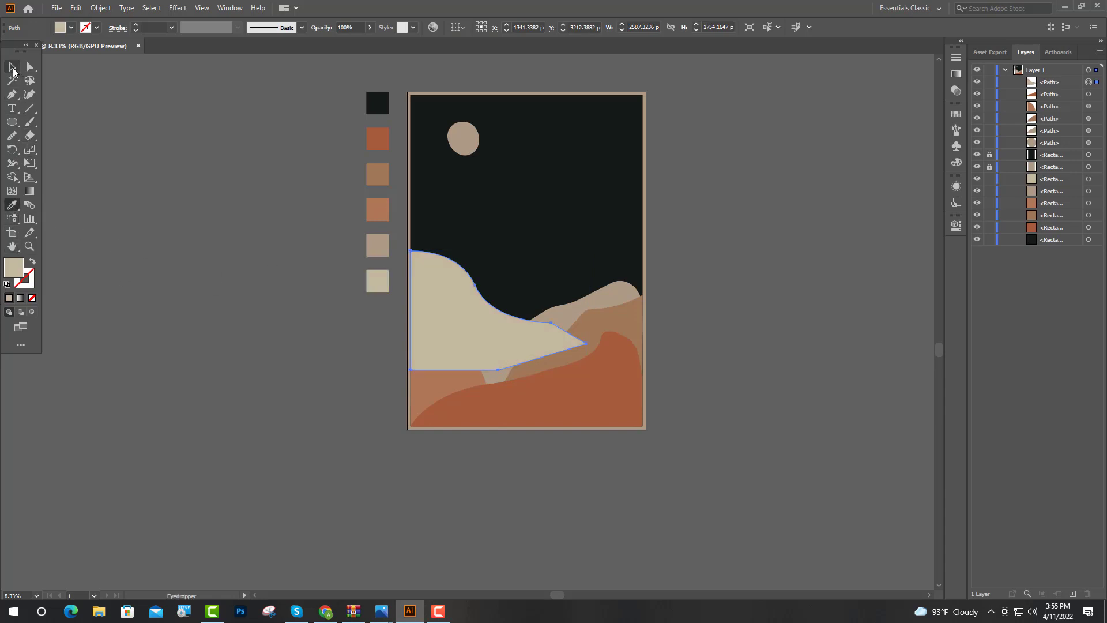
# Move the cream hill behind the tan hill in the stacking order, just above the moon
pyautogui.click(269, 252)
pyautogui.moveTo(1088, 82); pyautogui.dragTo(1057, 137)
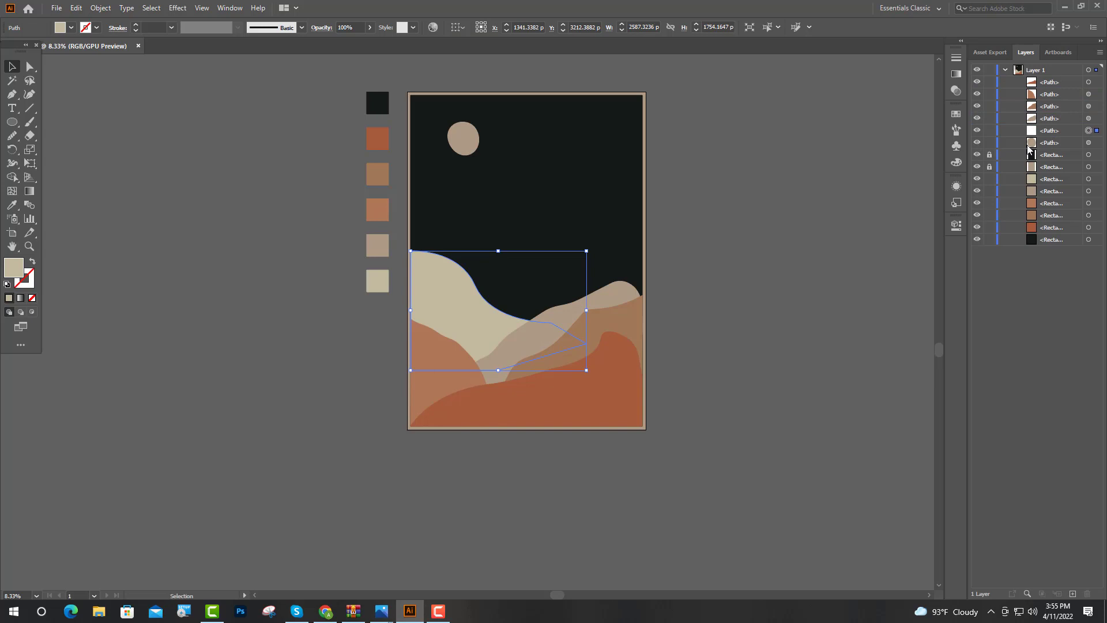
pyautogui.click(807, 210)
# Examine how the layered hills fit together across the whole poster
pyautogui.scroll(-3, 455, 323)
pyautogui.scroll(3, 469, 322)
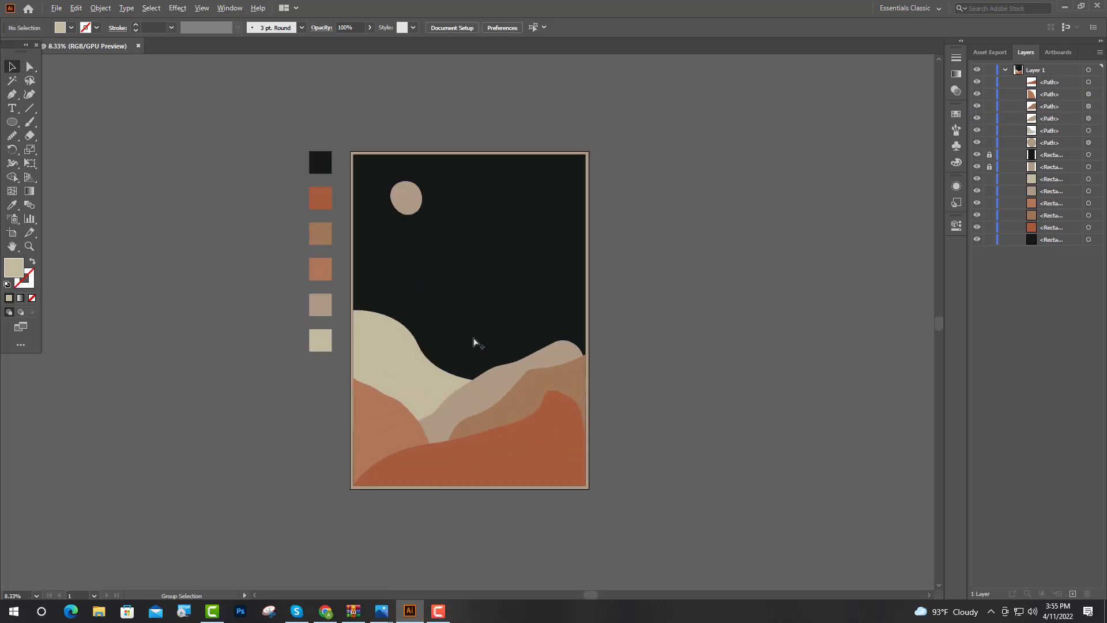
pyautogui.scroll(2, 542, 367)
pyautogui.scroll(-1, 490, 456)
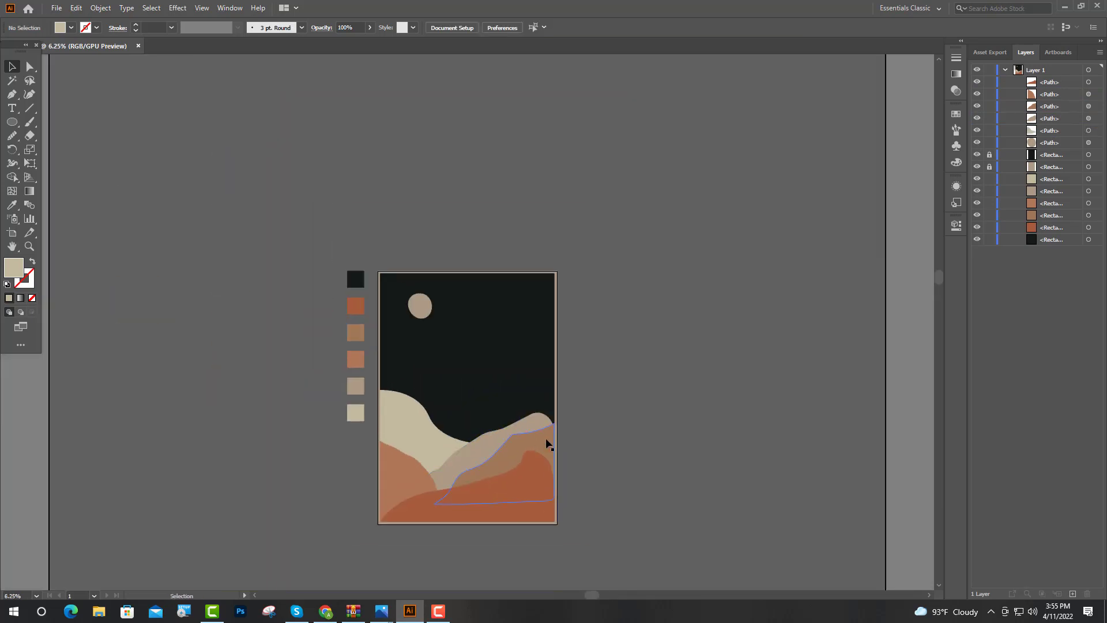
pyautogui.scroll(1, 577, 467)
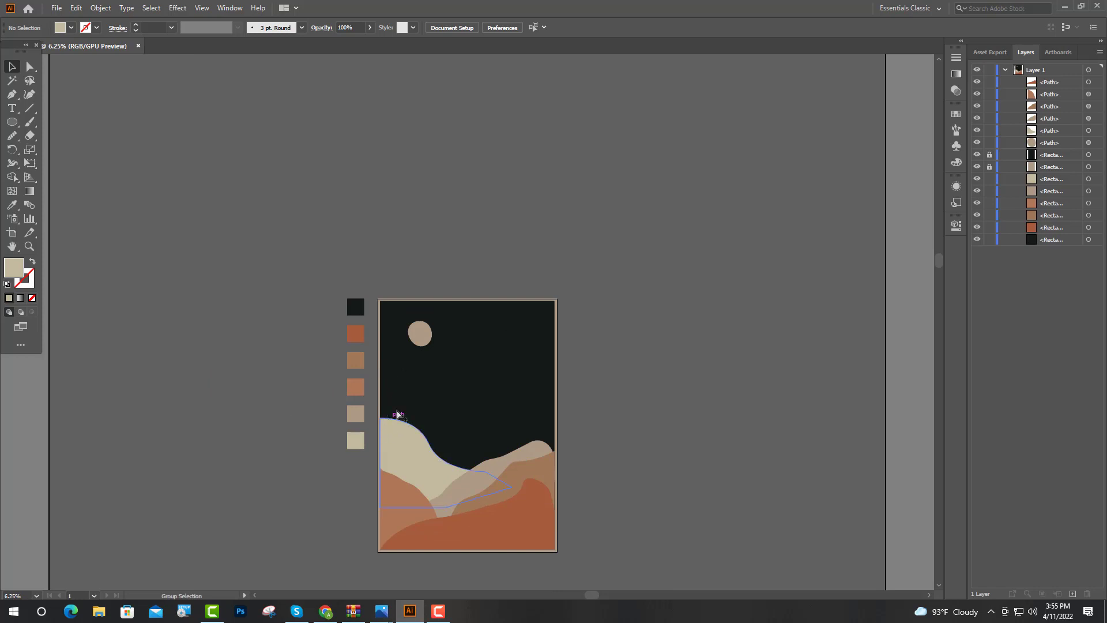
pyautogui.scroll(-2, 458, 389)
pyautogui.scroll(1, 457, 388)
pyautogui.scroll(-1, 419, 394)
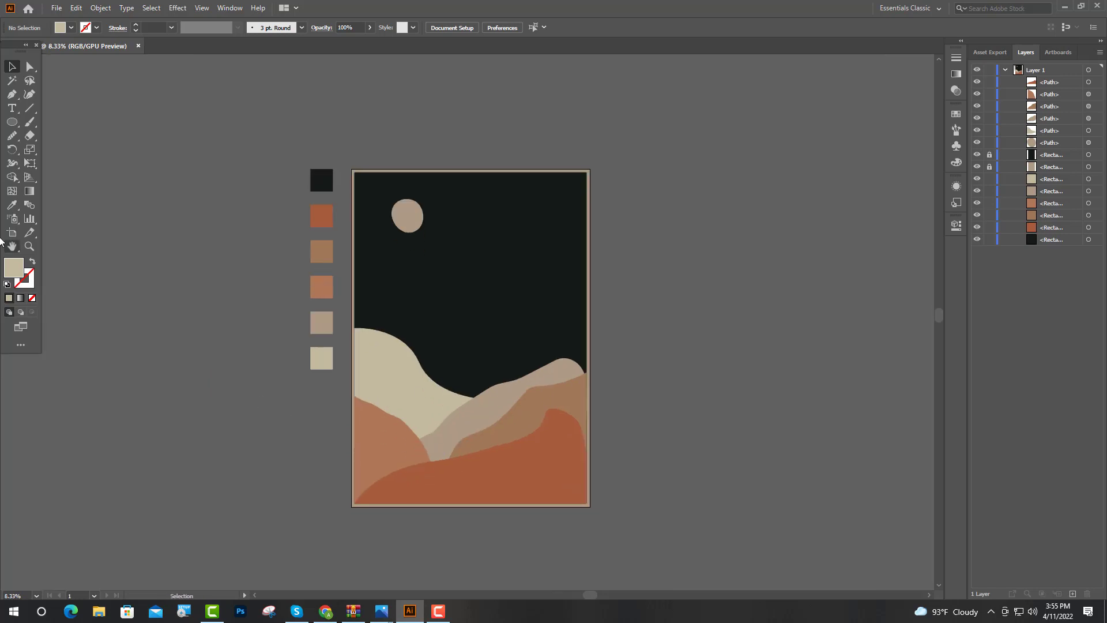
# Sample the terracotta swatch and draw a closed dome-shaped hill about 2713 by 2206 px with the Pen tool, reaching the frame's right edge
pyautogui.click(13, 205)
pyautogui.click(326, 285)
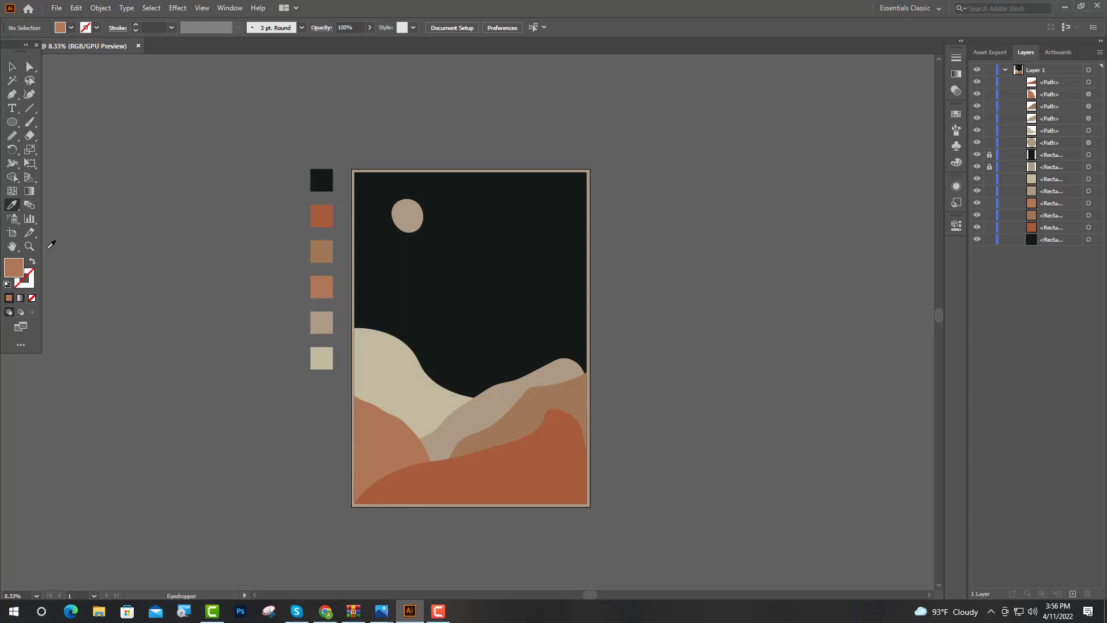
pyautogui.click(12, 94)
pyautogui.click(404, 390)
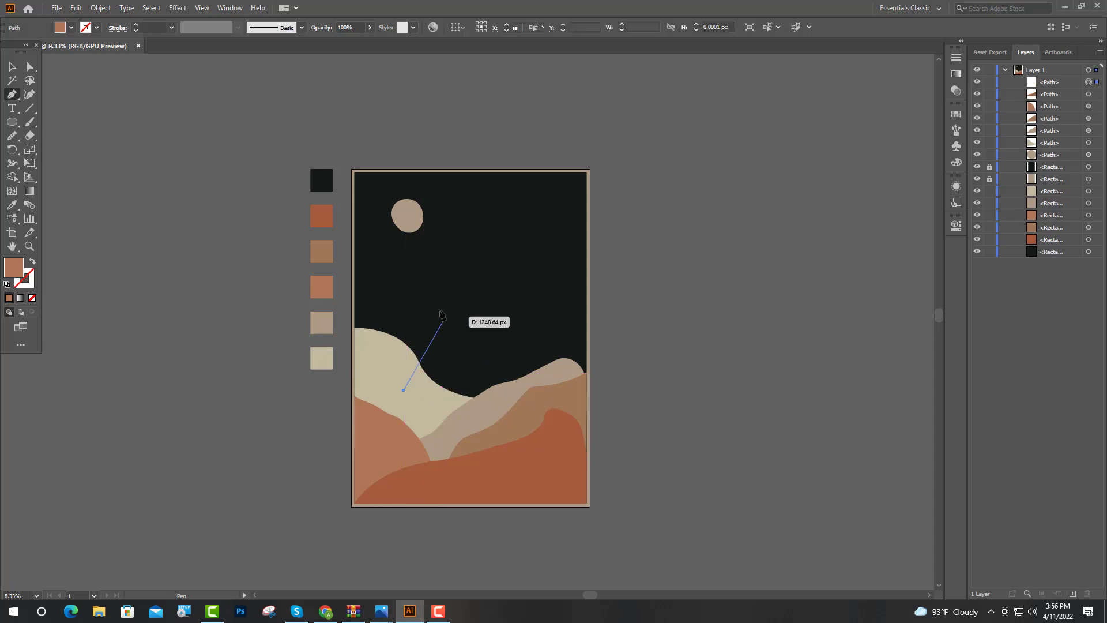
pyautogui.moveTo(470, 267); pyautogui.dragTo(556, 260)
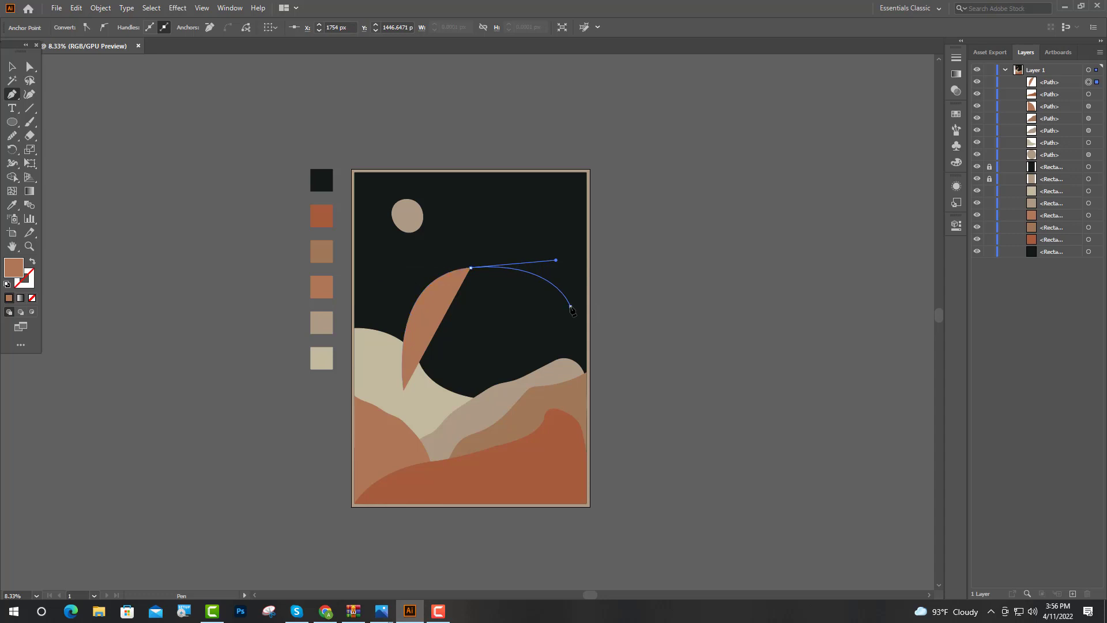
pyautogui.moveTo(570, 305); pyautogui.dragTo(588, 342)
pyautogui.click(587, 338)
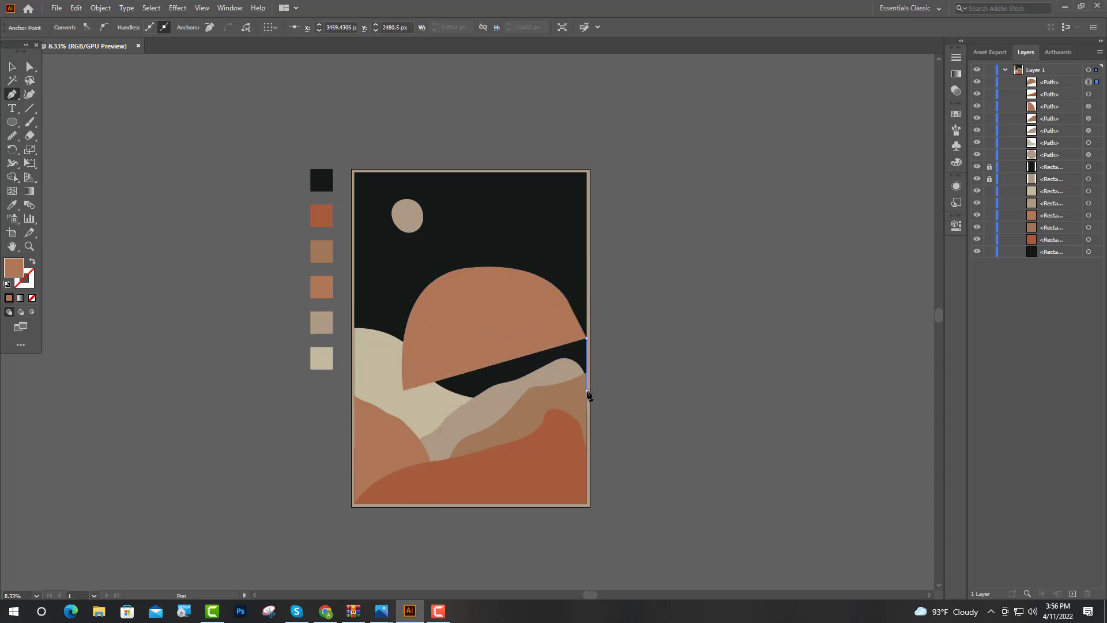
pyautogui.click(587, 391)
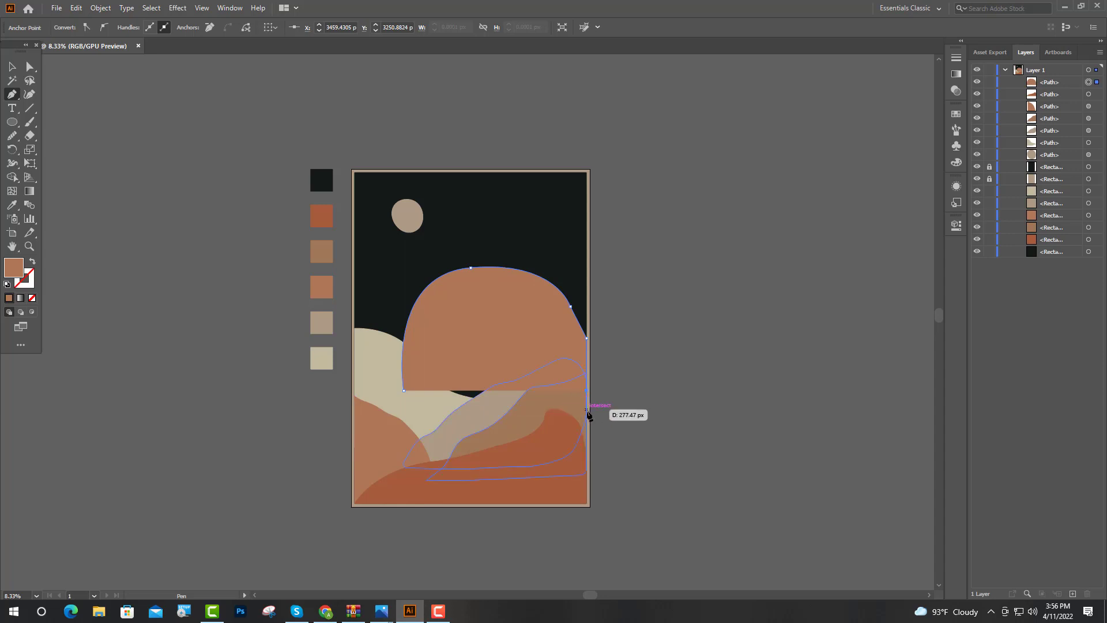
pyautogui.click(586, 409)
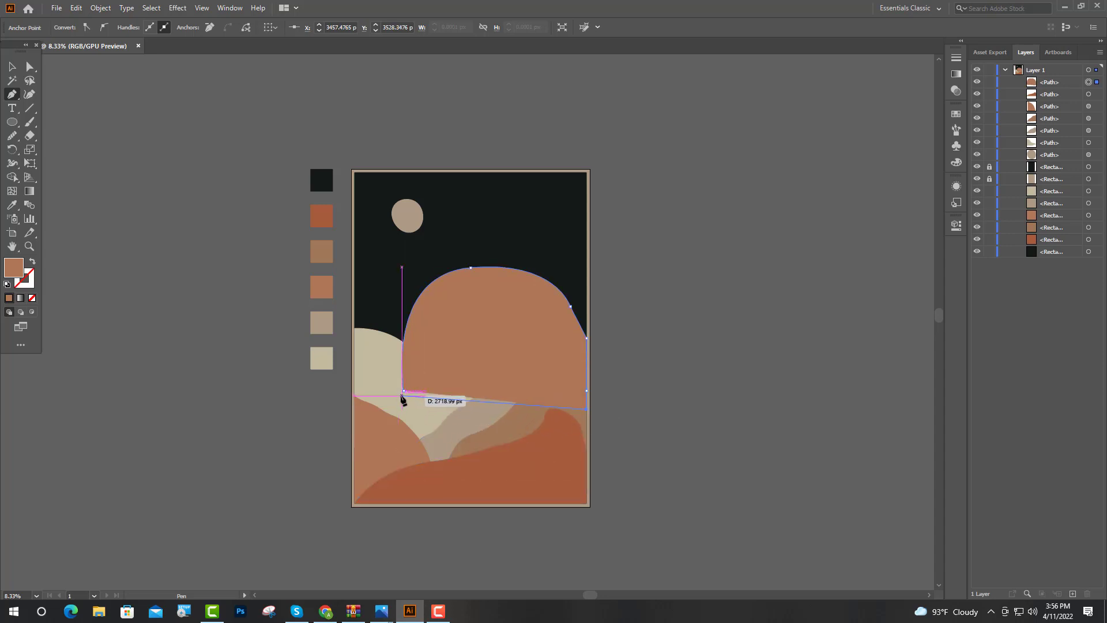
pyautogui.click(403, 413)
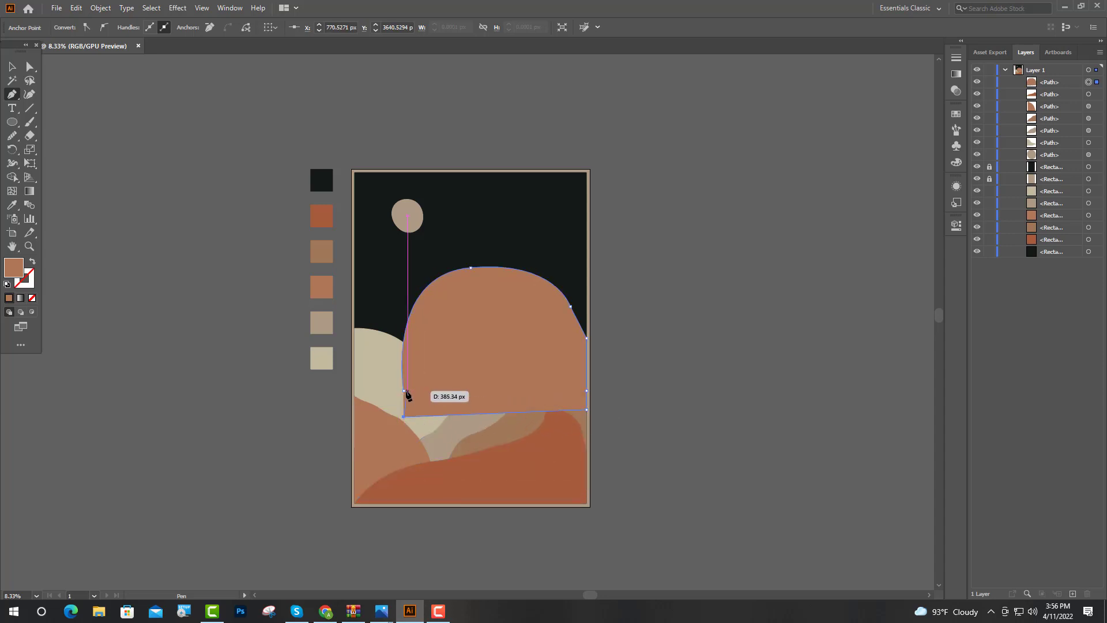
pyautogui.click(404, 391)
pyautogui.click(14, 68)
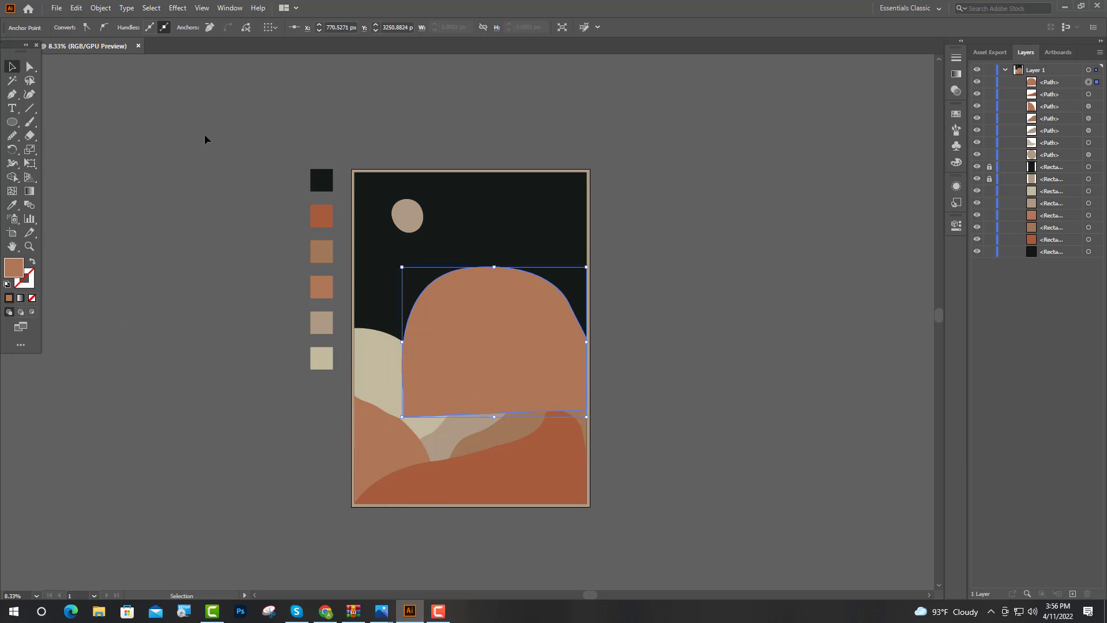
pyautogui.click(206, 139)
# Shift the terracotta dome down and slightly left, and move it behind the cream hill in the stacking order
pyautogui.moveTo(542, 321); pyautogui.dragTo(529, 361)
pyautogui.click(679, 338)
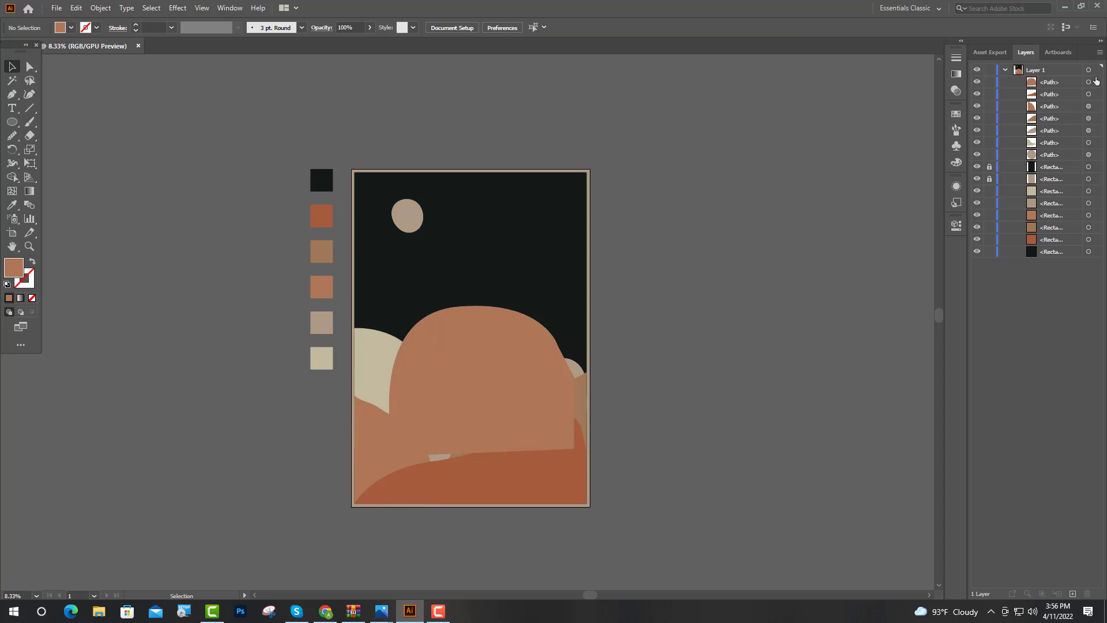
pyautogui.moveTo(1089, 82); pyautogui.dragTo(1060, 149)
pyautogui.click(800, 237)
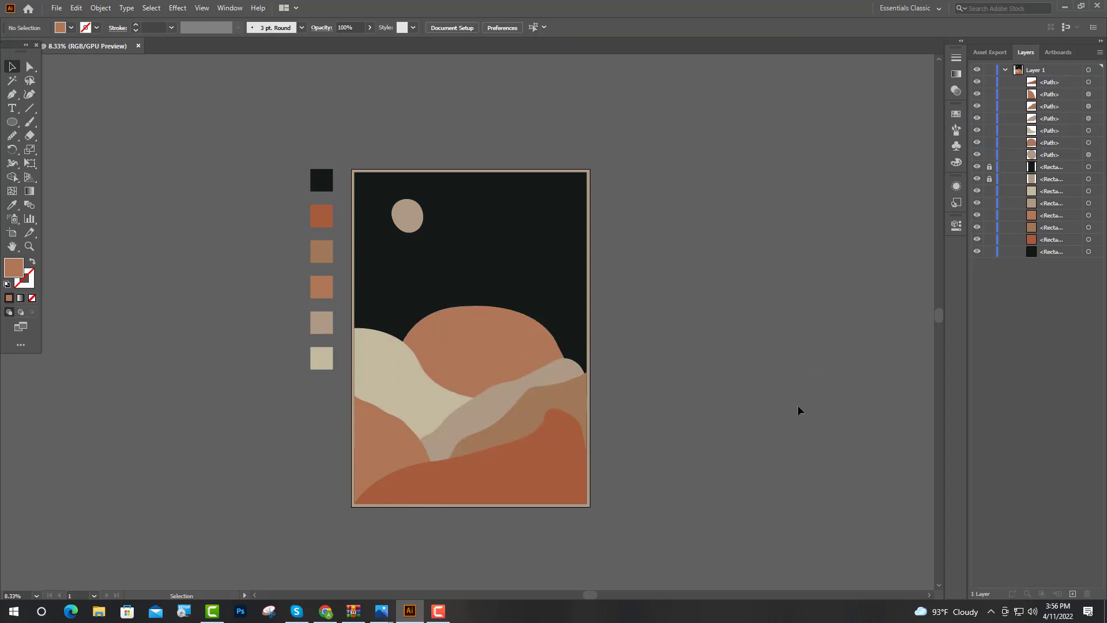
# Raise the top anchor of the terracotta dome hill and shift it slightly right using Direct Selection
pyautogui.click(473, 365)
pyautogui.click(736, 294)
pyautogui.click(30, 68)
pyautogui.click(478, 331)
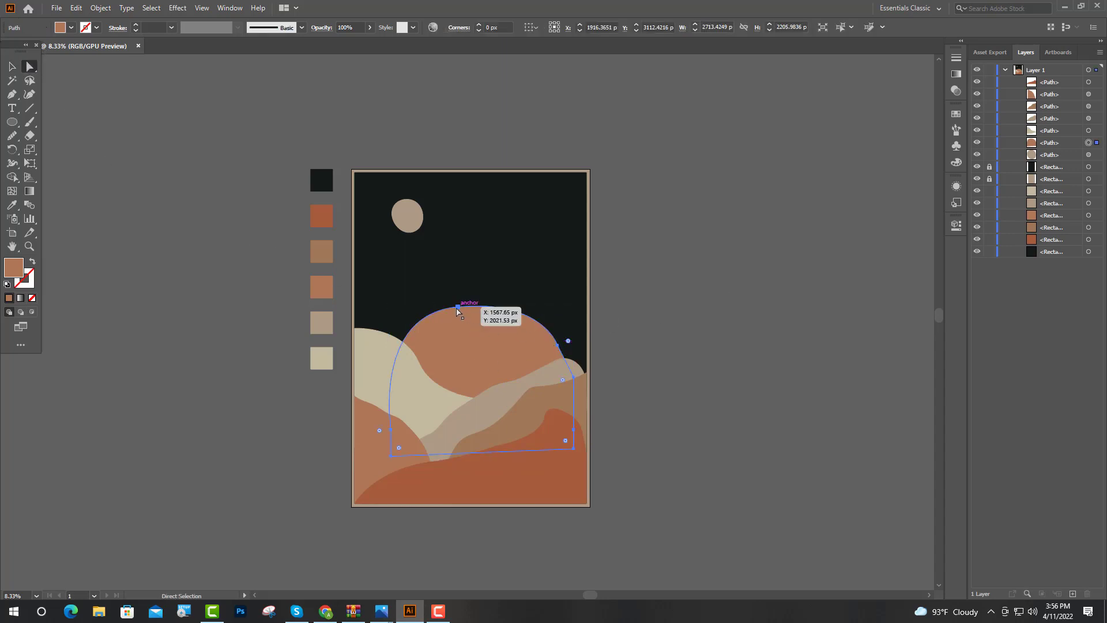
pyautogui.click(459, 309)
pyautogui.moveTo(459, 310); pyautogui.dragTo(482, 296)
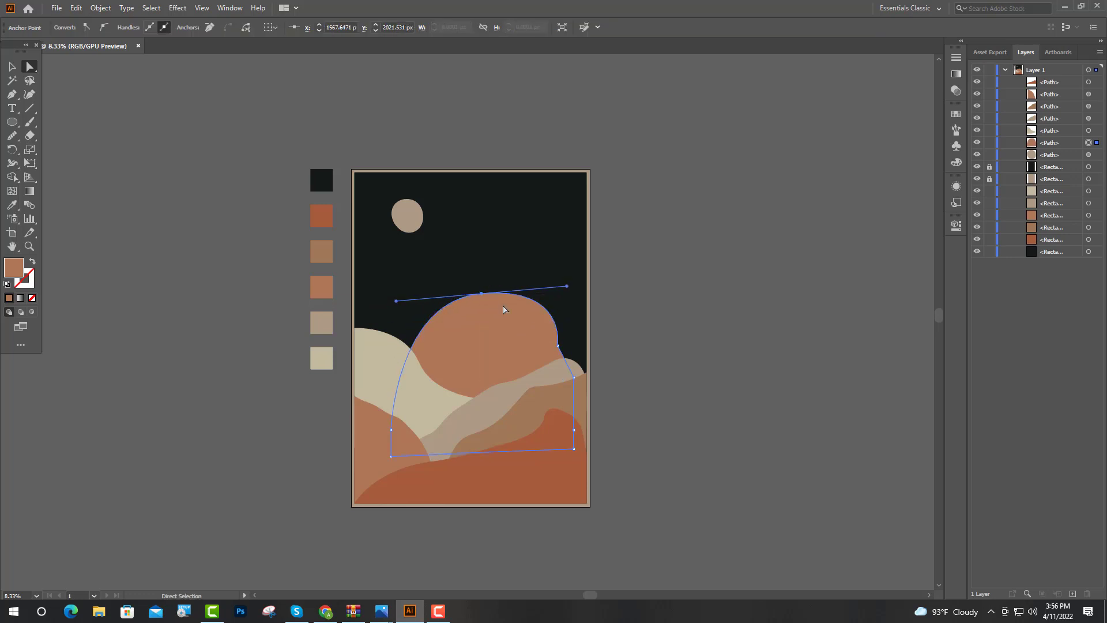
# Reshape the terracotta dome's crest and both flanks, extending its right shoulder to the frame's right edge
pyautogui.moveTo(561, 346); pyautogui.dragTo(572, 337)
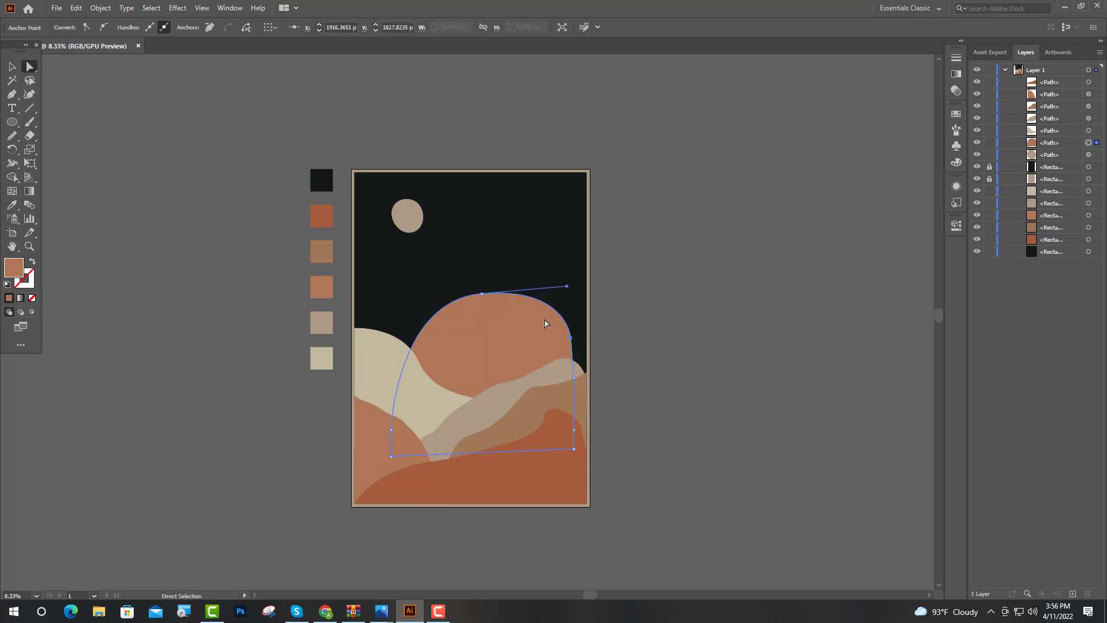
pyautogui.moveTo(566, 288); pyautogui.dragTo(562, 281)
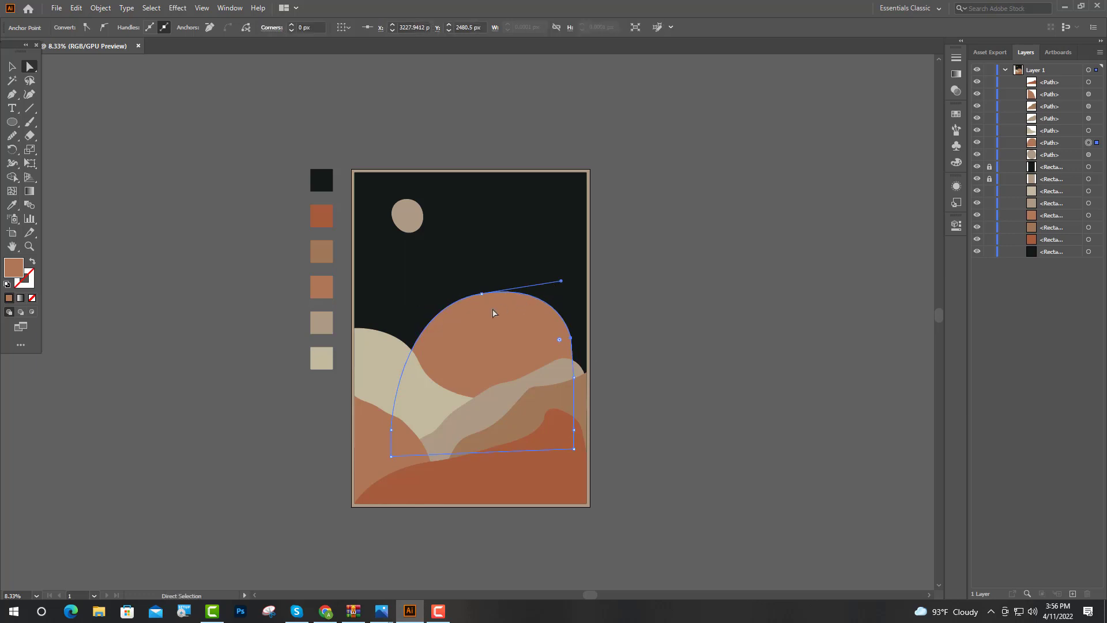
pyautogui.moveTo(426, 333); pyautogui.dragTo(406, 323)
pyautogui.click(720, 270)
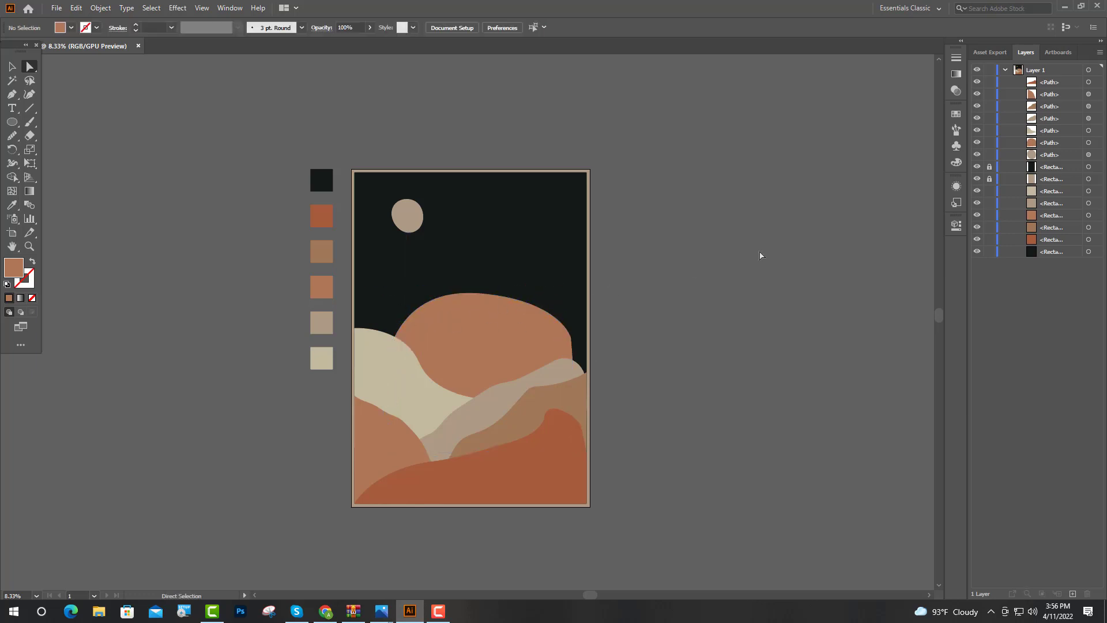
pyautogui.moveTo(571, 338); pyautogui.dragTo(590, 380)
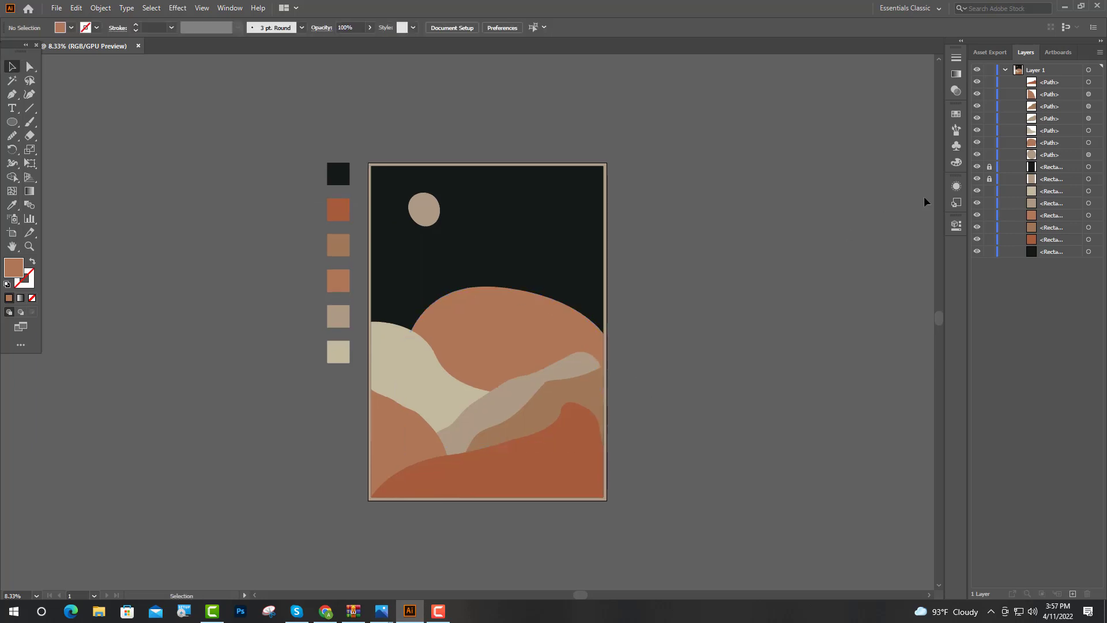
# Sample the tan swatch and draw a closed hill about 977 by 1046 px with the Pen tool, against the frame's left edge above the cream hill
pyautogui.click(12, 204)
pyautogui.click(338, 316)
pyautogui.press('p')
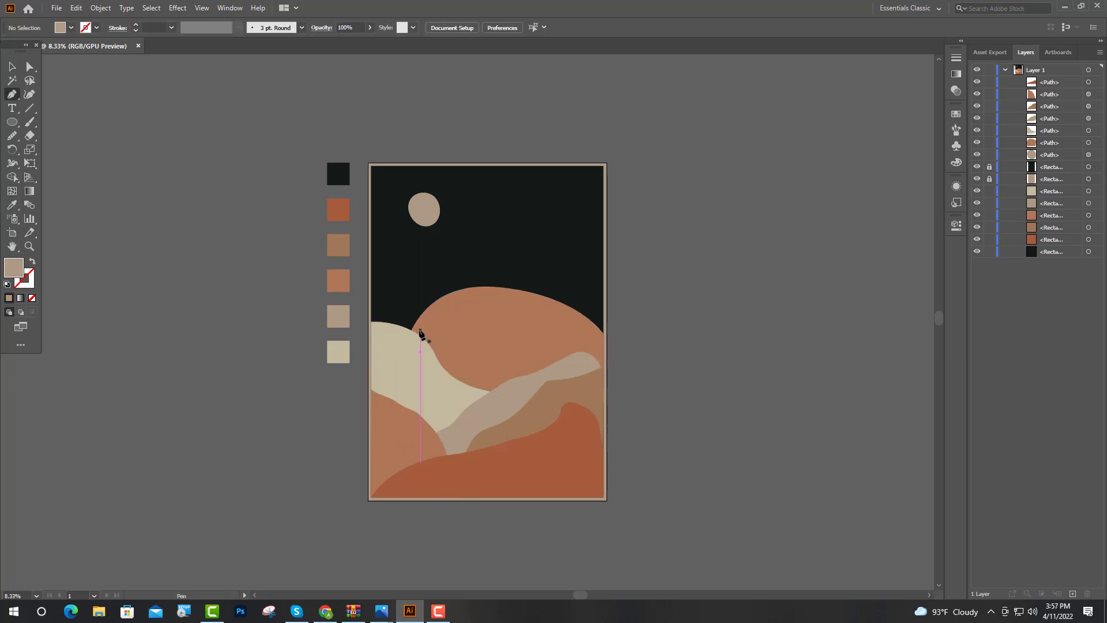
pyautogui.click(437, 327)
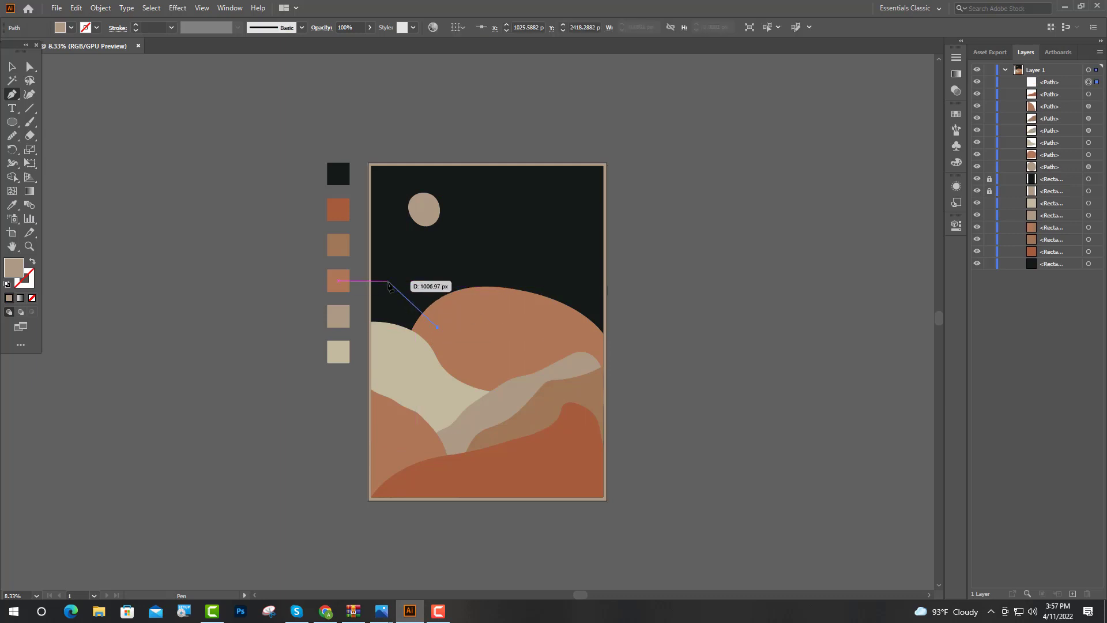
pyautogui.moveTo(390, 269); pyautogui.dragTo(371, 271)
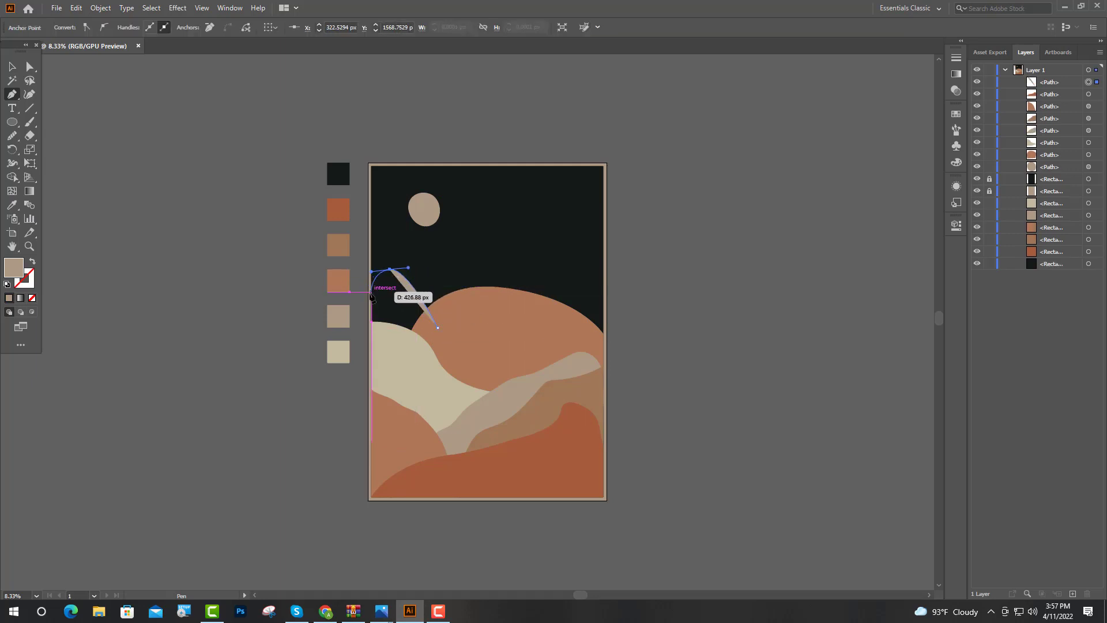
pyautogui.hotkey('ctrl', 'z')
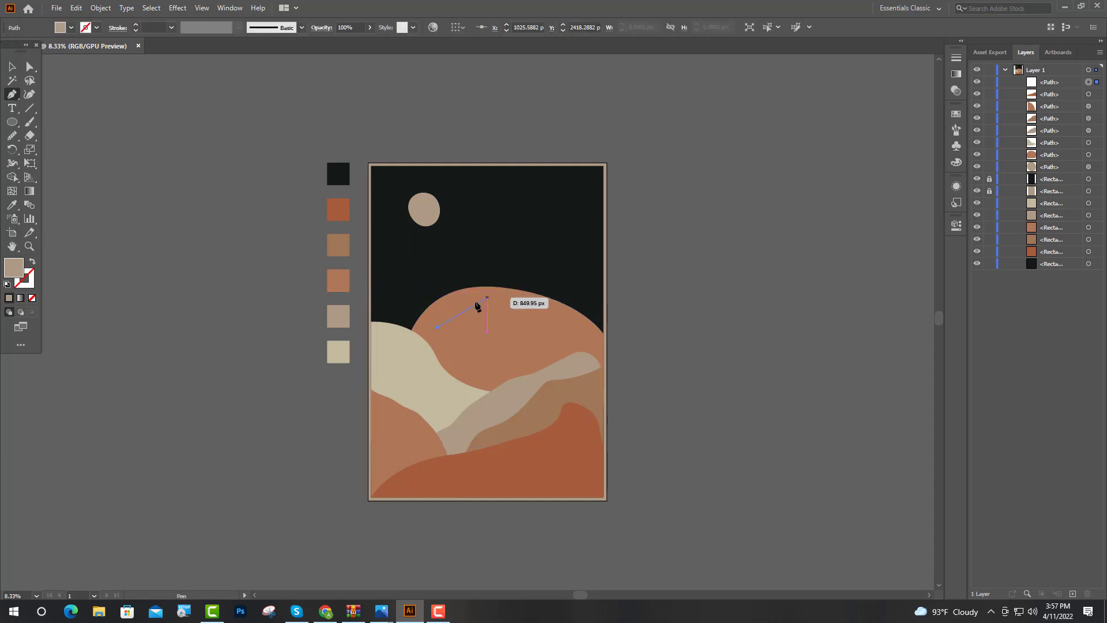
pyautogui.moveTo(411, 292); pyautogui.dragTo(373, 291)
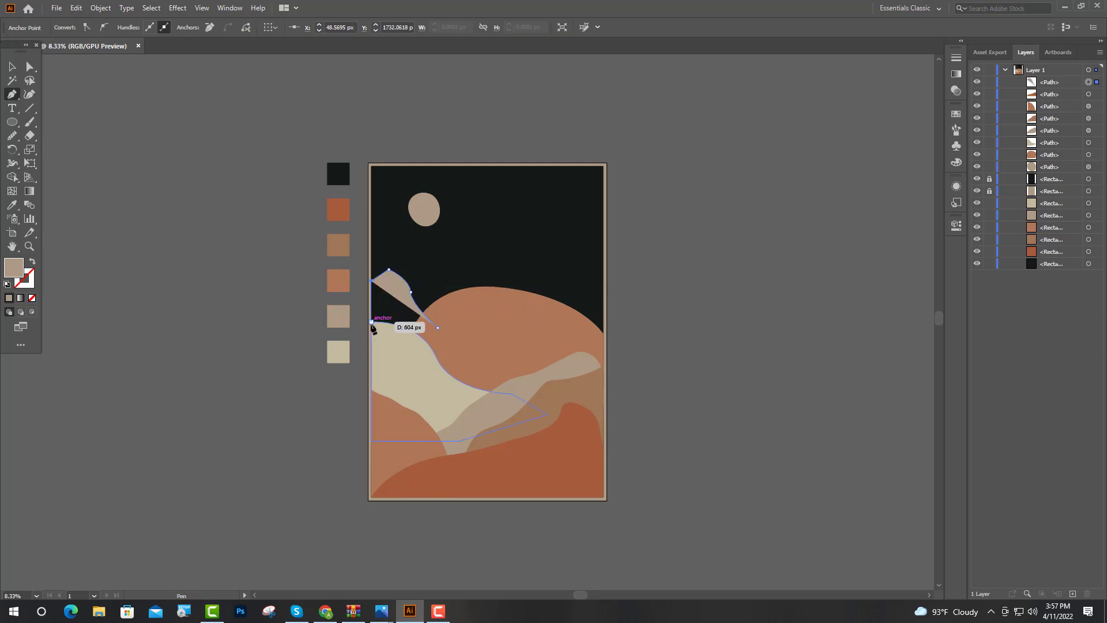
pyautogui.click(371, 327)
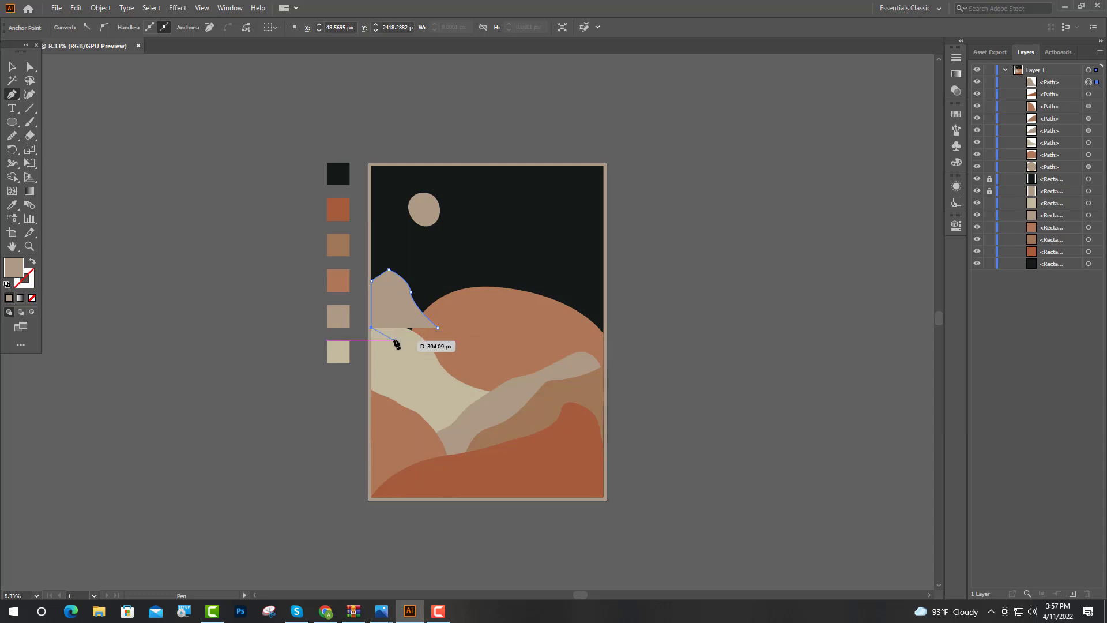
pyautogui.click(391, 340)
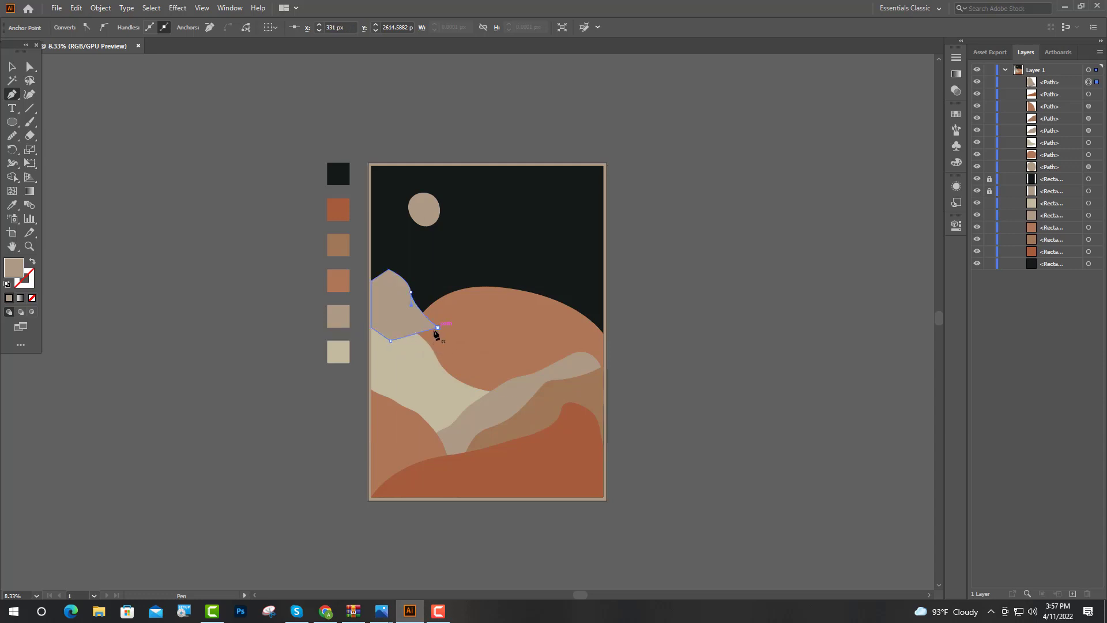
pyautogui.click(12, 67)
pyautogui.click(149, 203)
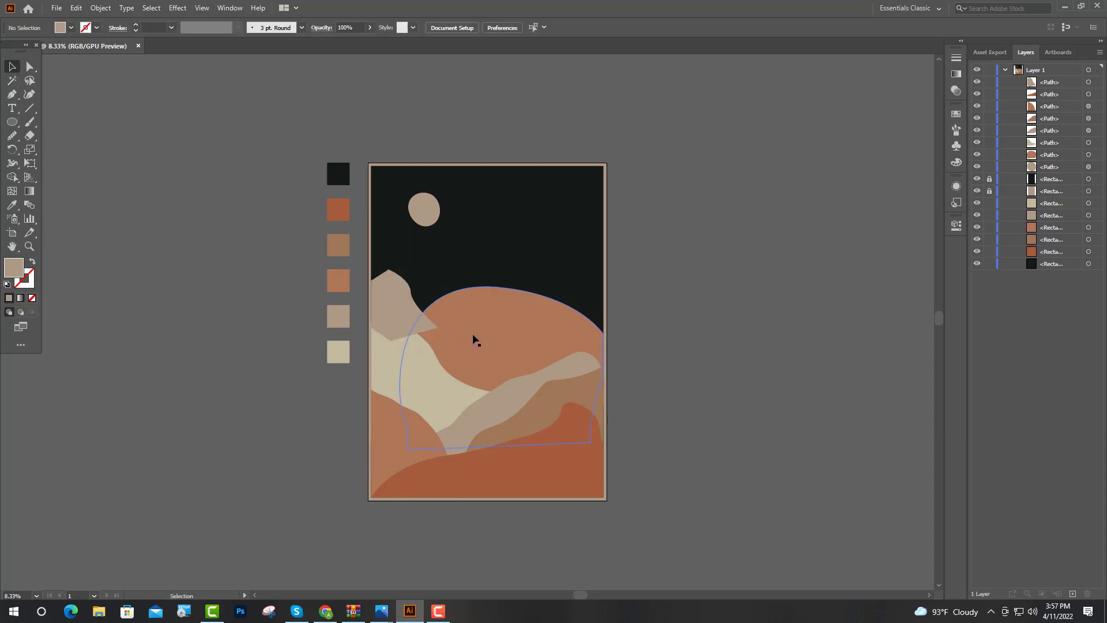
# Round the new tan hill's pointed peak to a corner radius of about 290 px
pyautogui.scroll(3, 398, 329)
pyautogui.click(461, 304)
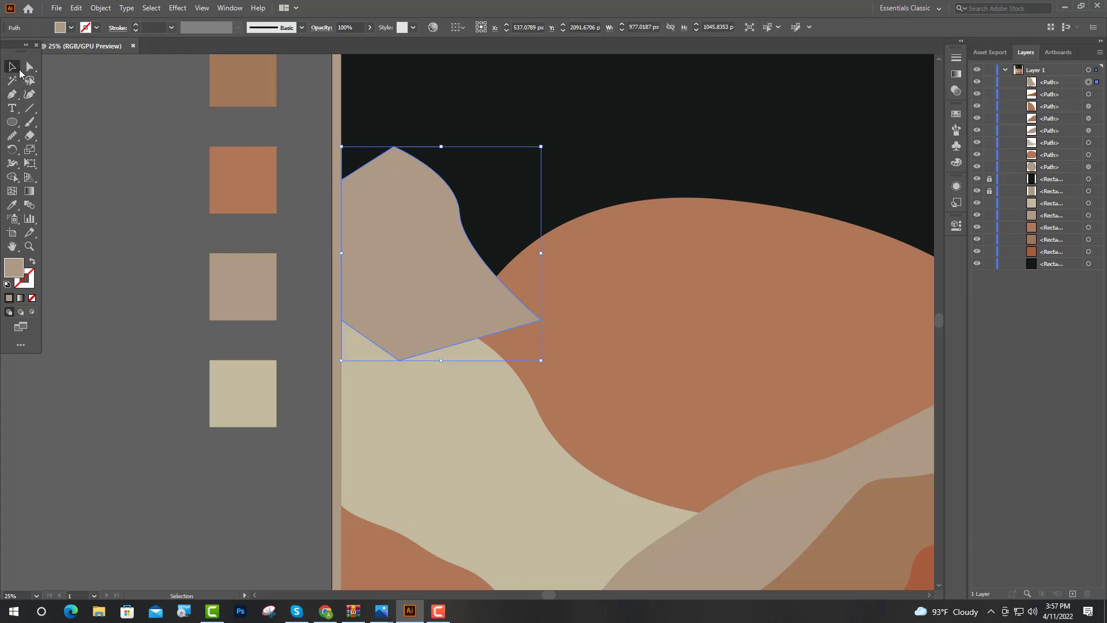
pyautogui.click(29, 66)
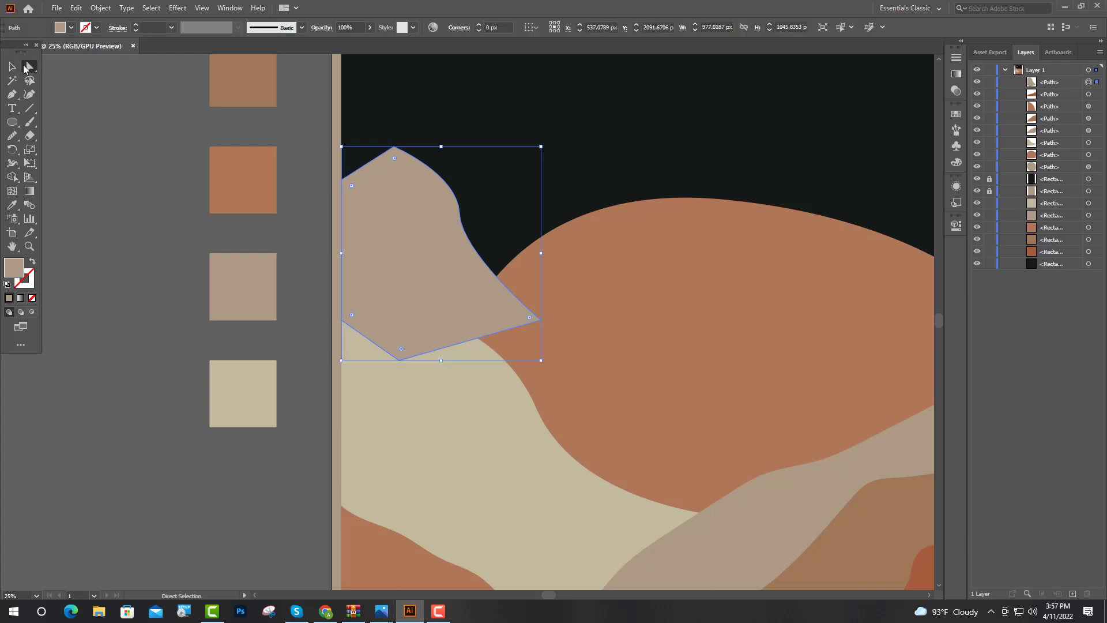
pyautogui.click(394, 148)
pyautogui.moveTo(395, 158); pyautogui.dragTo(385, 210)
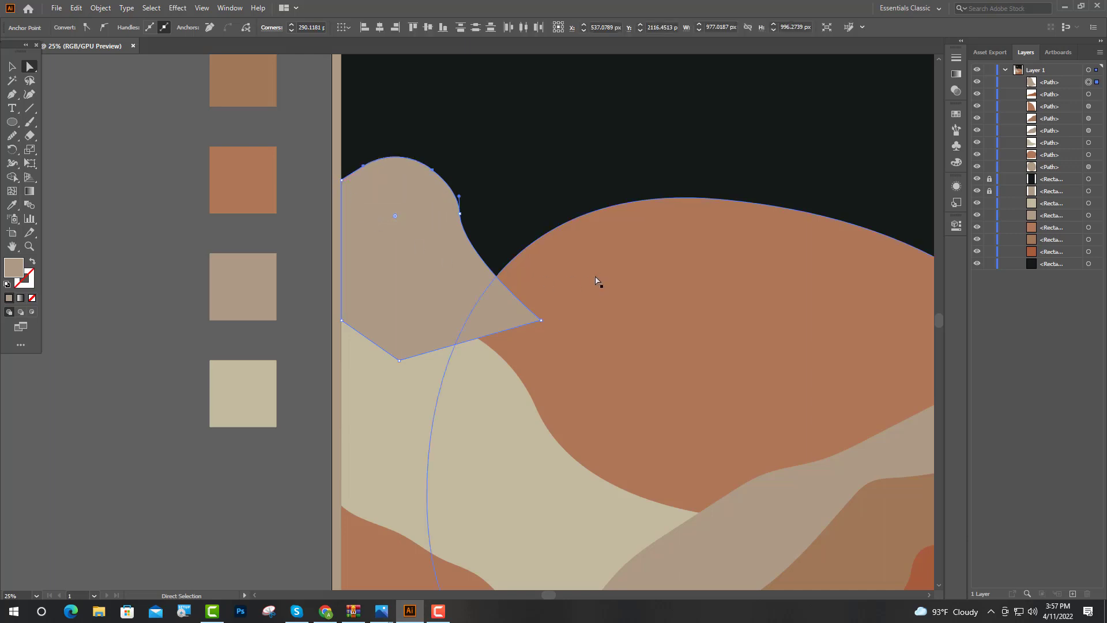
pyautogui.scroll(-2, 461, 285)
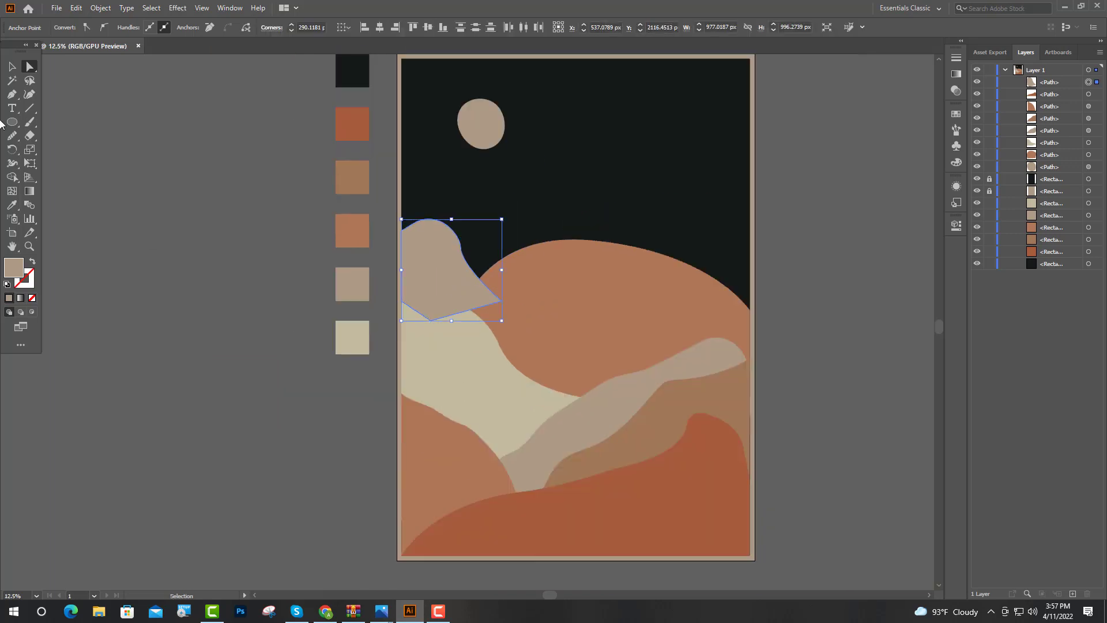
pyautogui.click(158, 207)
# Try to edit the anchor on the new tan hill's right flank with the Pen tool
pyautogui.scroll(4, 456, 261)
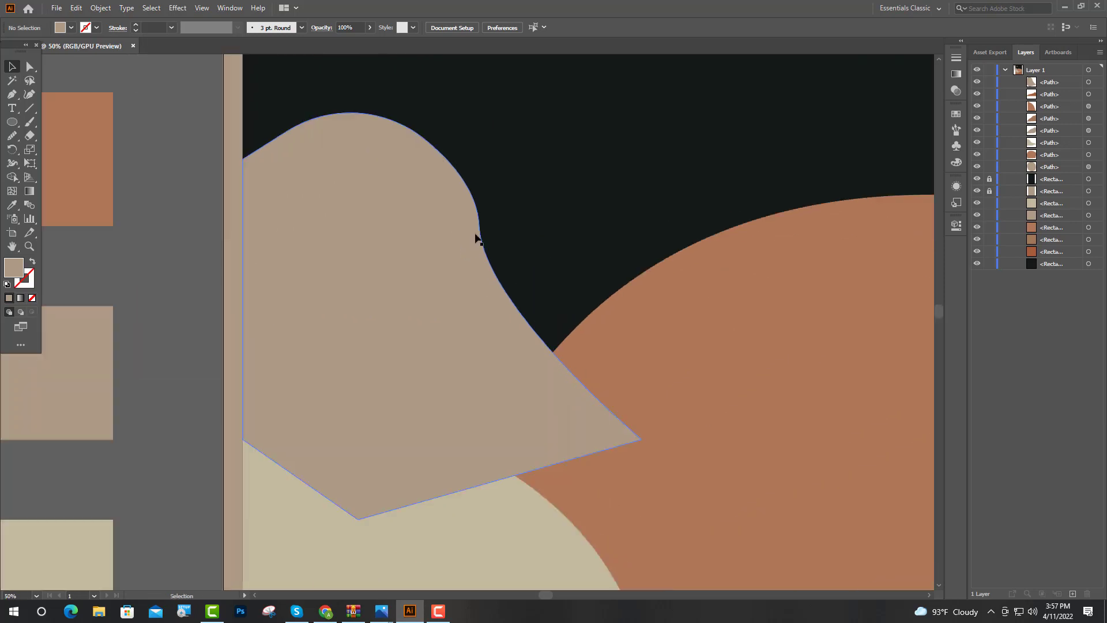
pyautogui.click(475, 236)
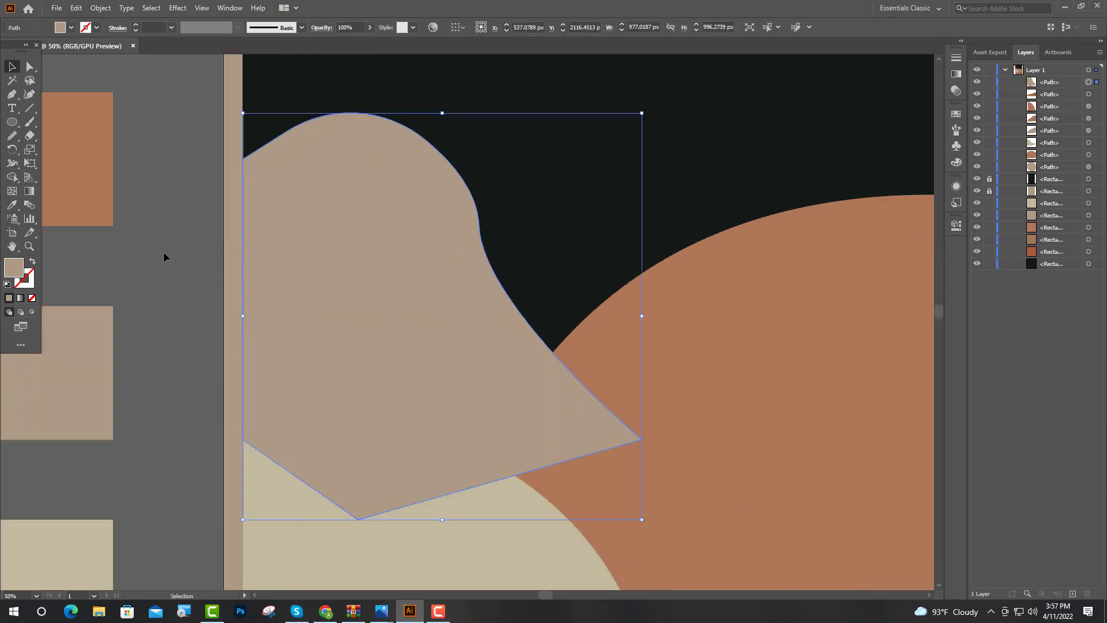
pyautogui.click(12, 96)
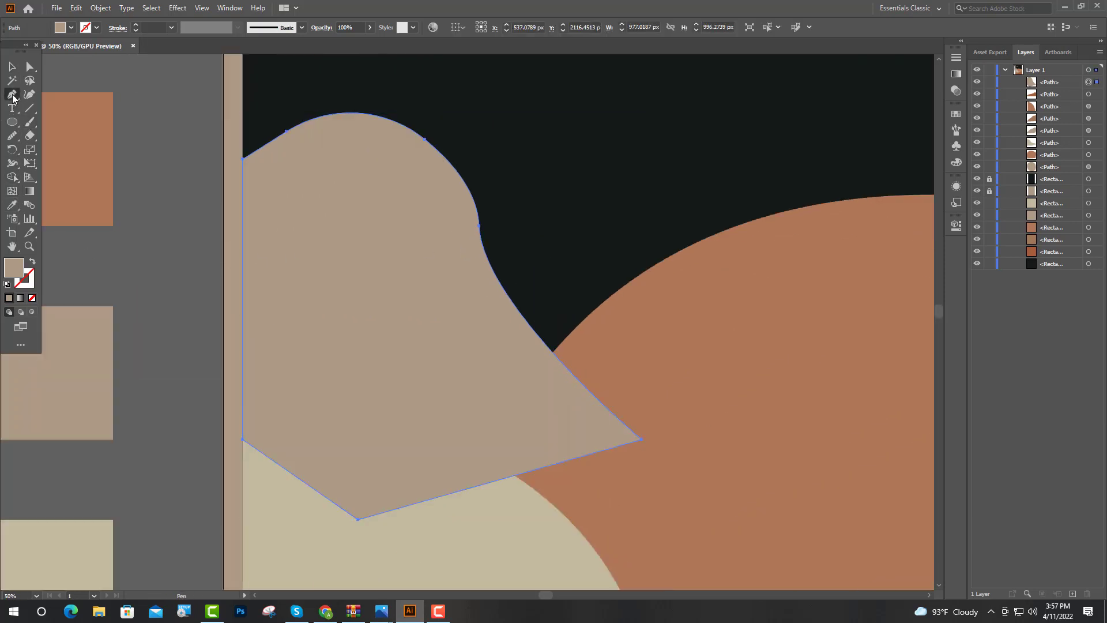
pyautogui.click(479, 227)
pyautogui.hotkey('ctrl', 'z')
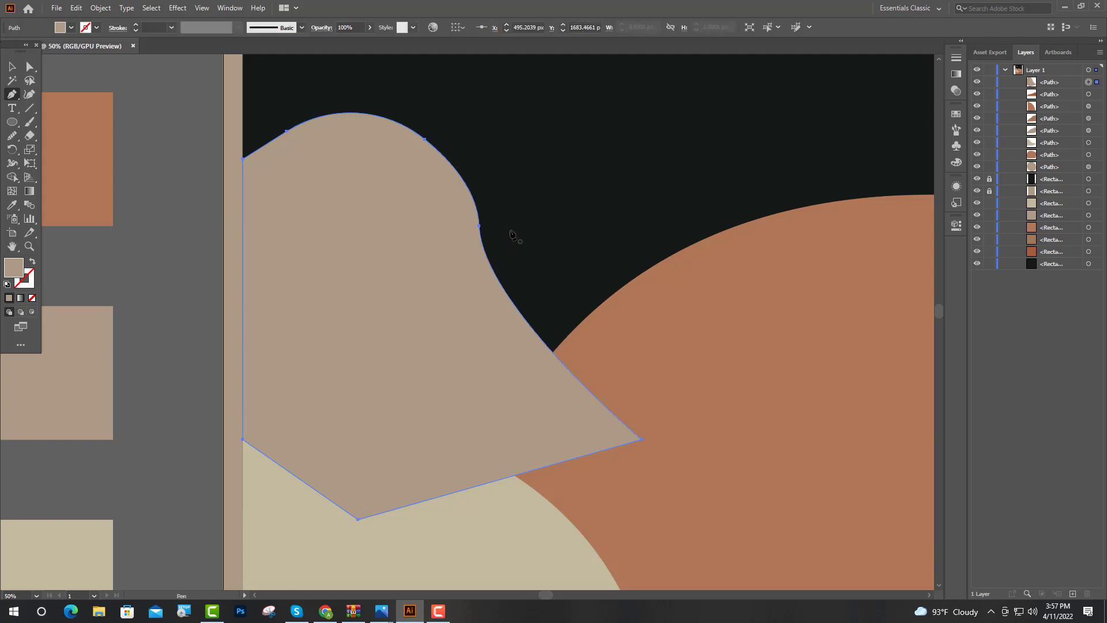
pyautogui.click(14, 70)
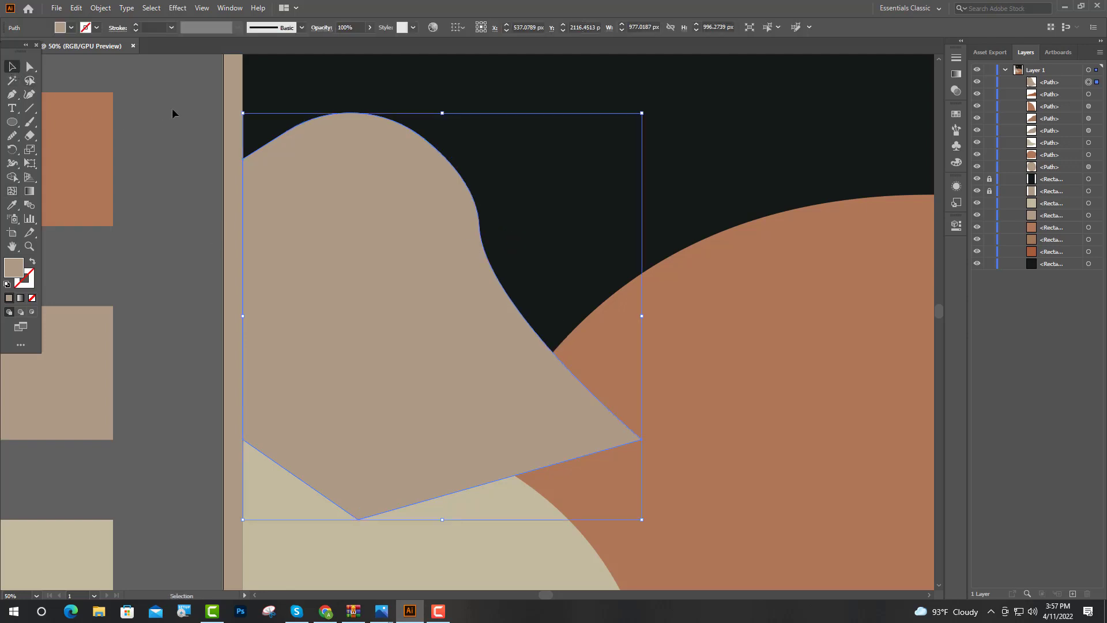
pyautogui.click(172, 108)
pyautogui.click(1087, 83)
pyautogui.moveTo(1087, 153); pyautogui.dragTo(1088, 155)
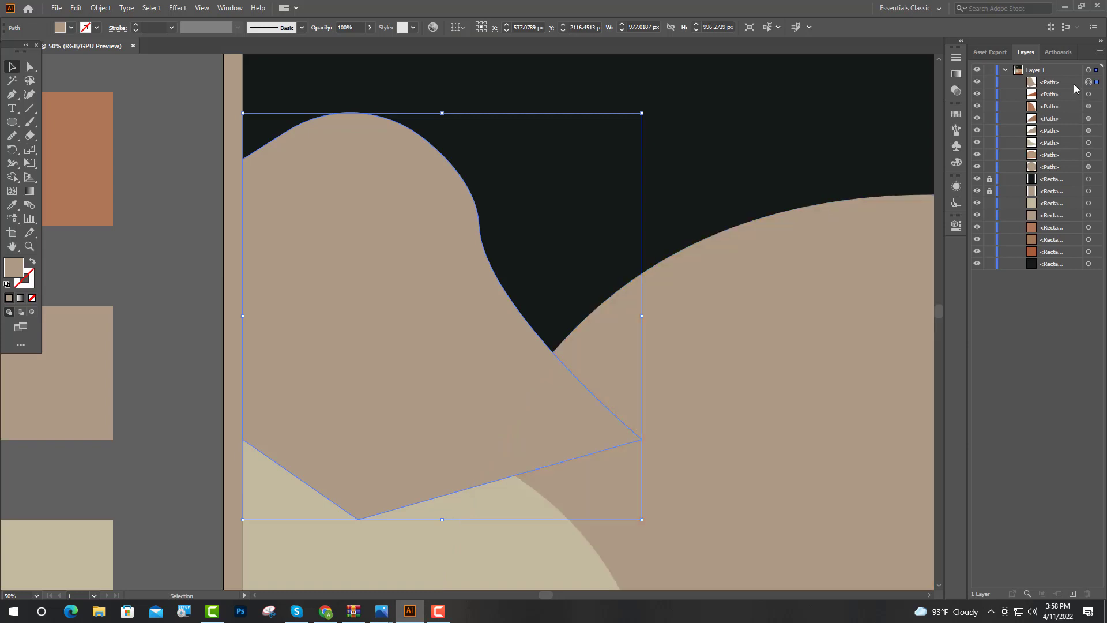
pyautogui.hotkey('ctrl', 'z')
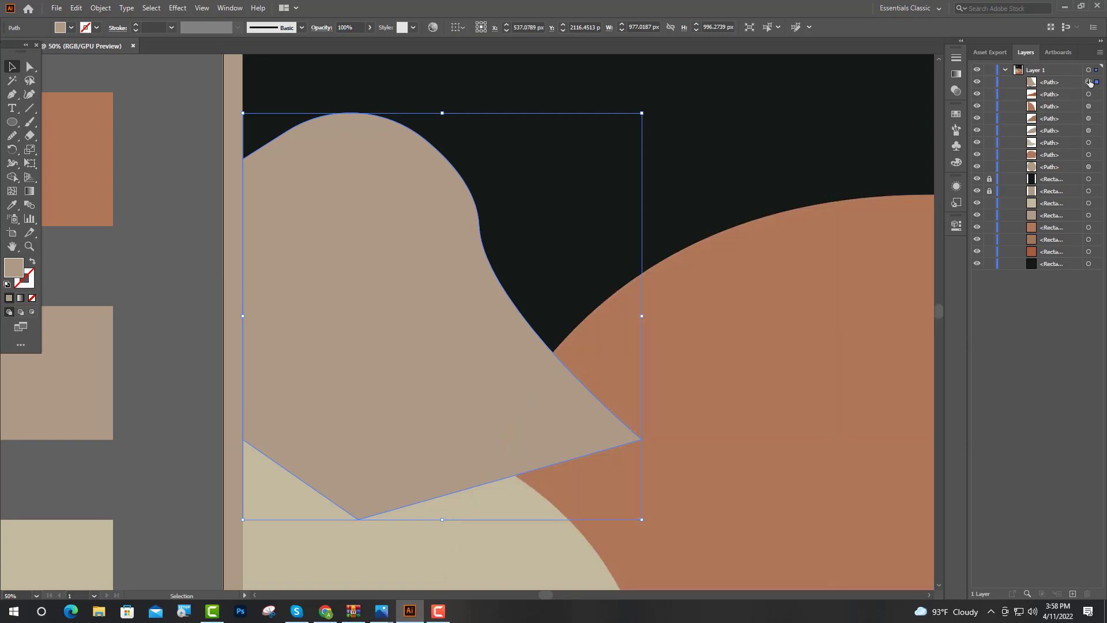
# Move the new tan hill behind the terracotta dome in the stacking order, just above the moon
pyautogui.moveTo(1066, 86); pyautogui.dragTo(1067, 134)
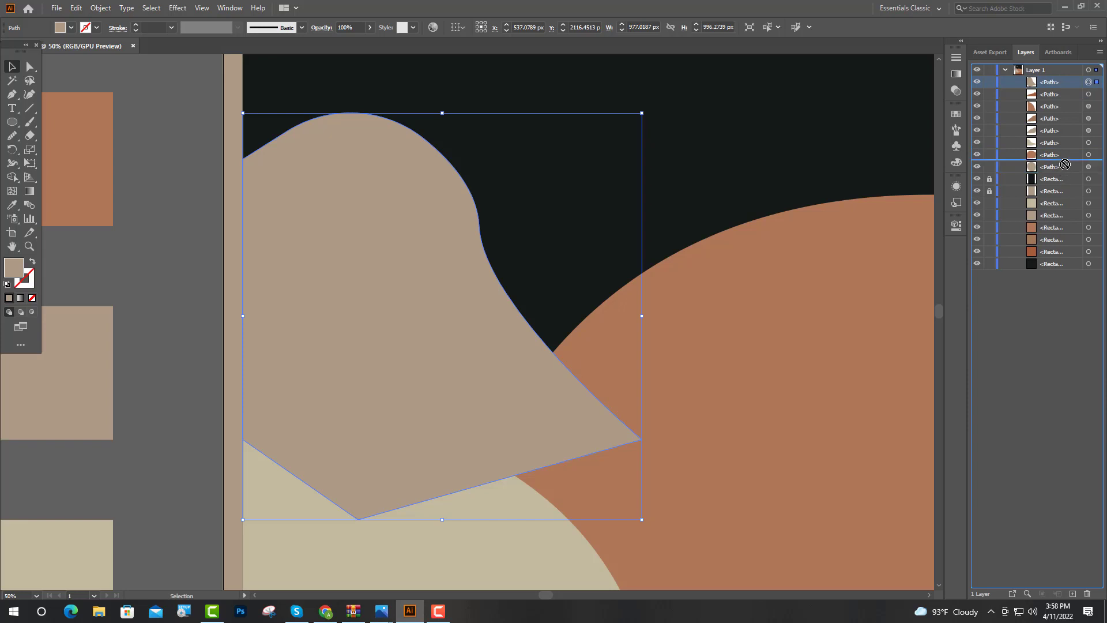
pyautogui.moveTo(1065, 165); pyautogui.dragTo(1065, 164)
pyautogui.click(618, 254)
pyautogui.hotkey('ctrl', '0')
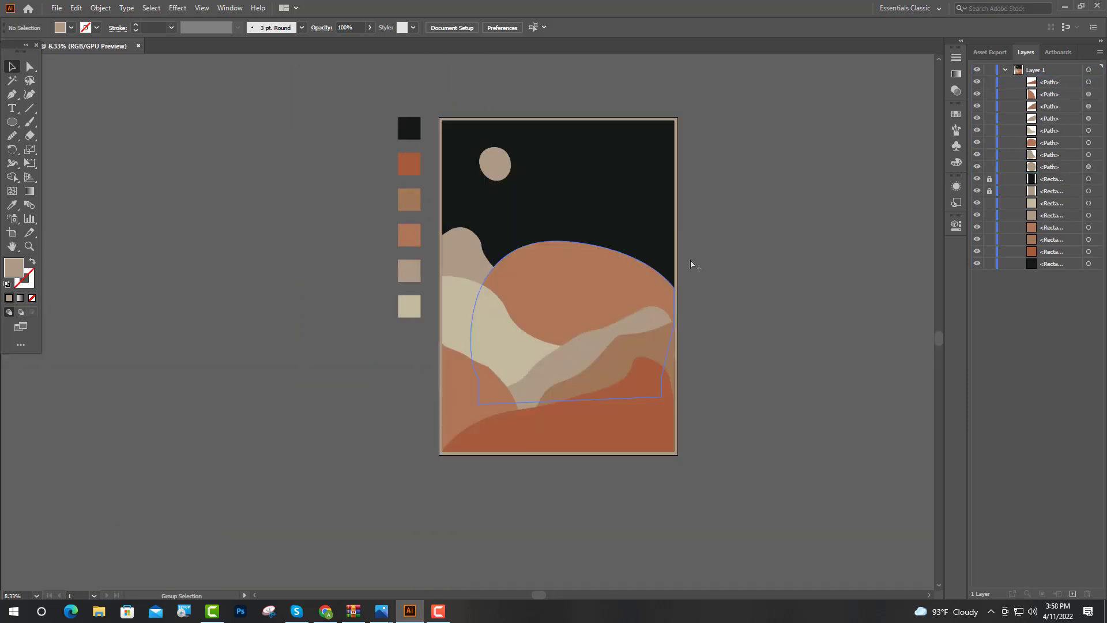
# Lower the terracotta dome's top edge slightly, reducing its height while its base stays in place
pyautogui.scroll(2, 848, 294)
pyautogui.scroll(1, 839, 314)
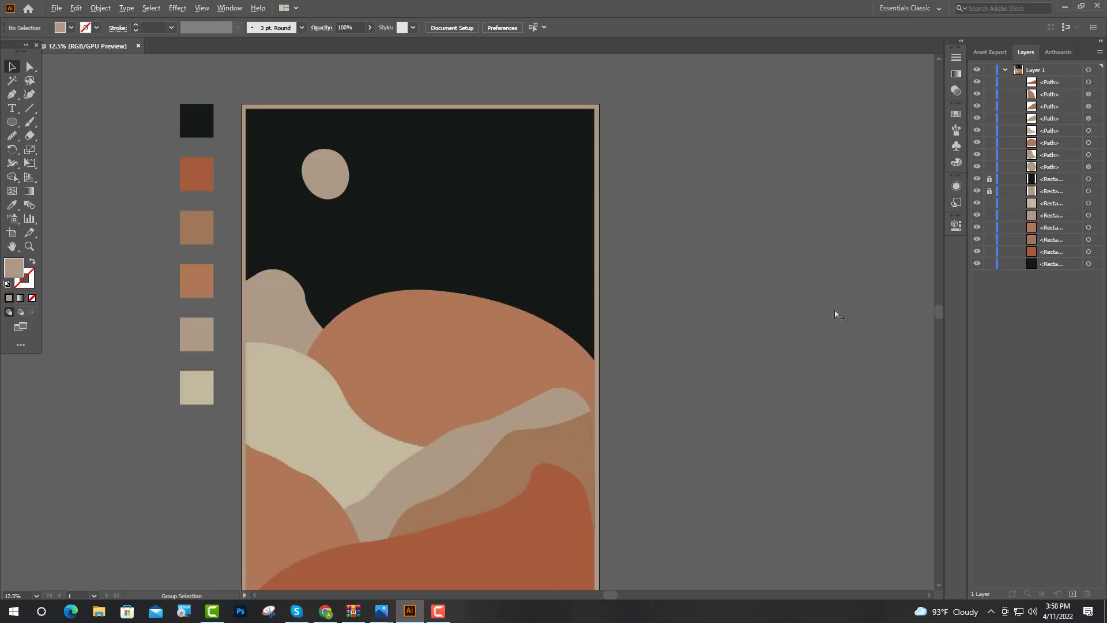
pyautogui.scroll(-3, 834, 306)
pyautogui.scroll(1, 669, 373)
pyautogui.scroll(-1, 660, 369)
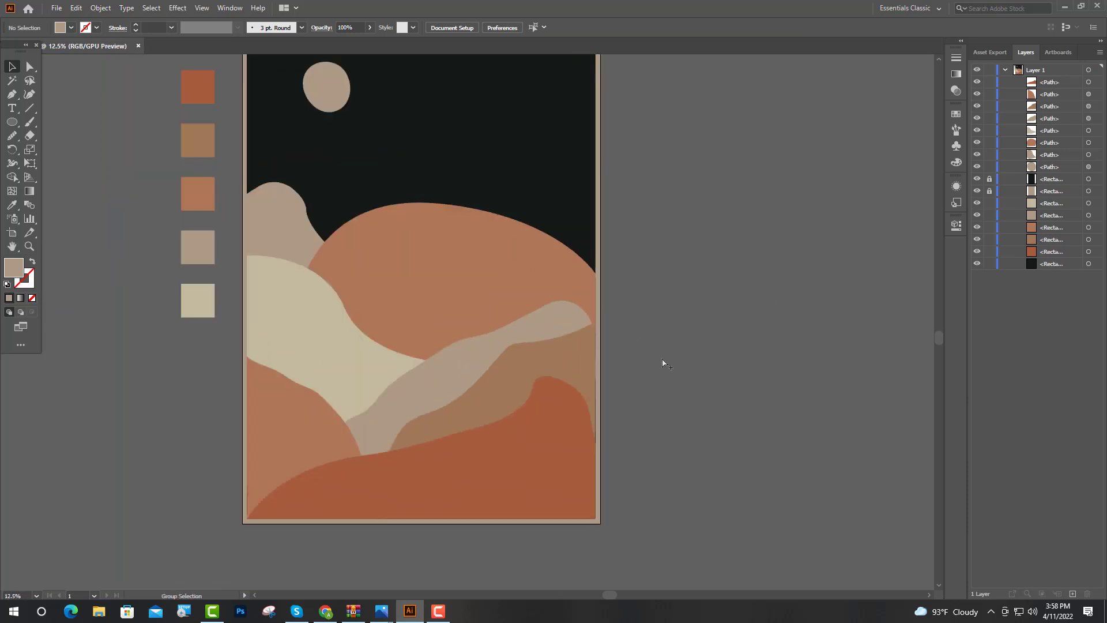
pyautogui.scroll(-1, 684, 309)
pyautogui.scroll(1, 684, 311)
pyautogui.click(499, 293)
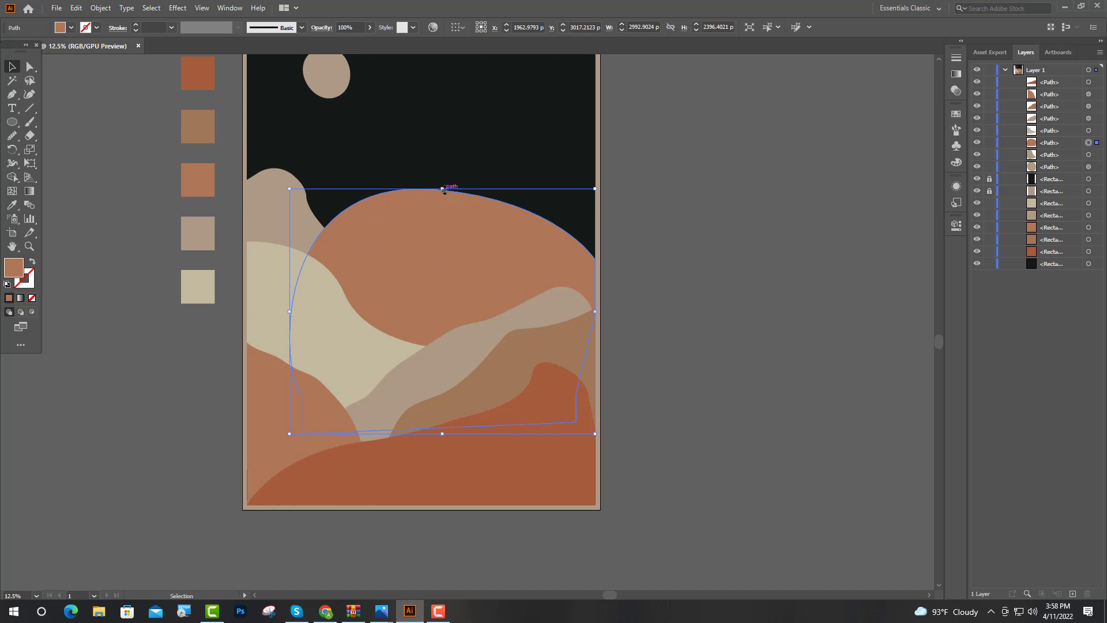
pyautogui.moveTo(444, 191); pyautogui.dragTo(444, 207)
pyautogui.click(787, 211)
pyautogui.scroll(1, 803, 259)
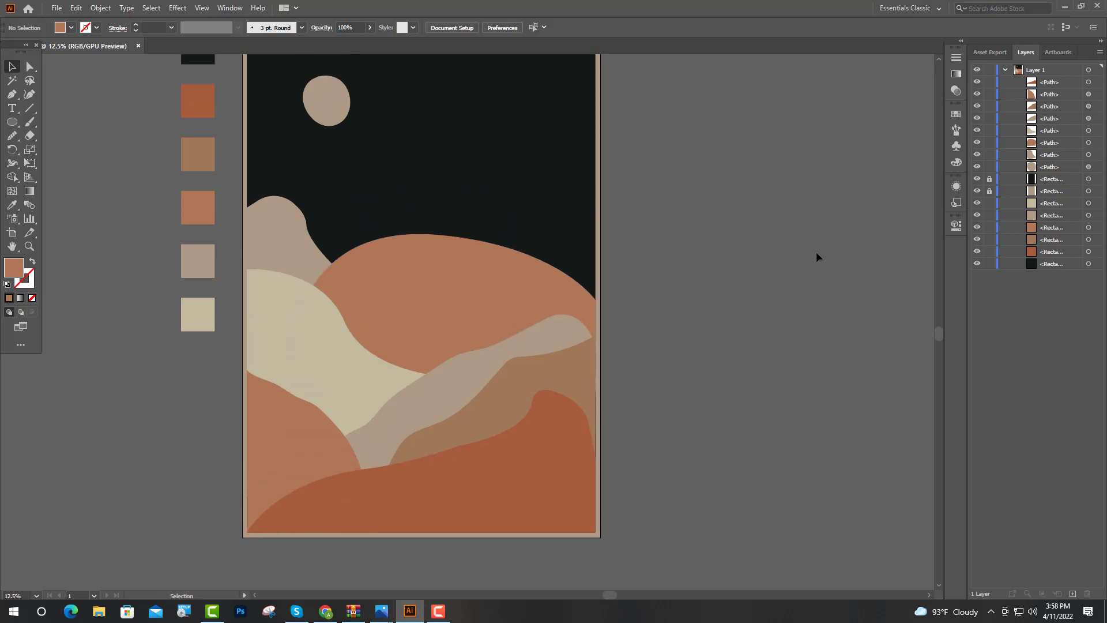
pyautogui.scroll(-1, 748, 455)
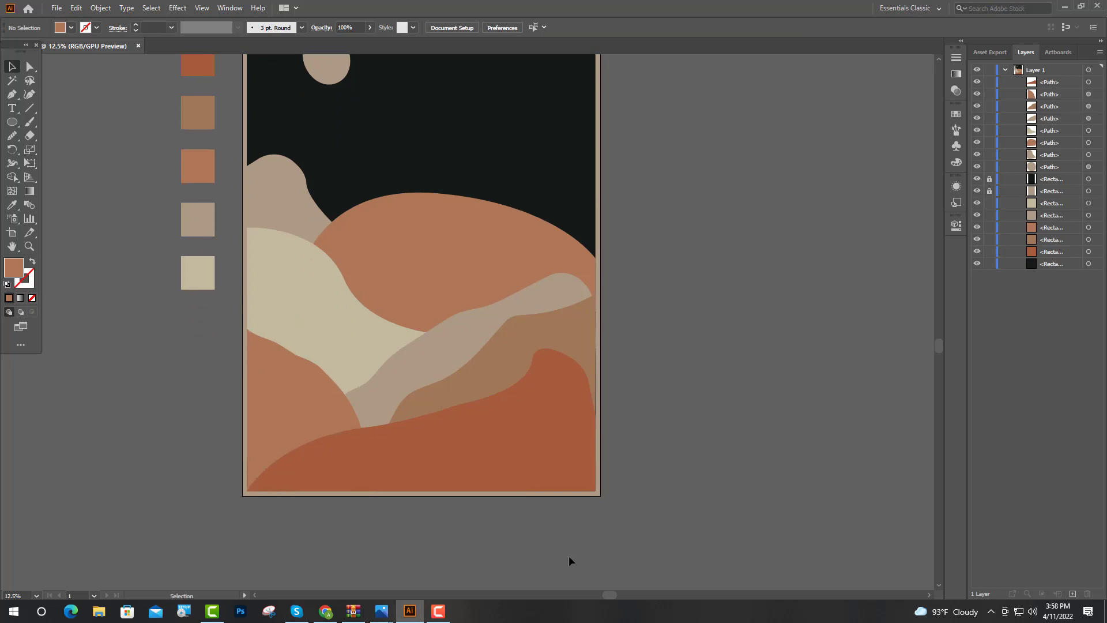